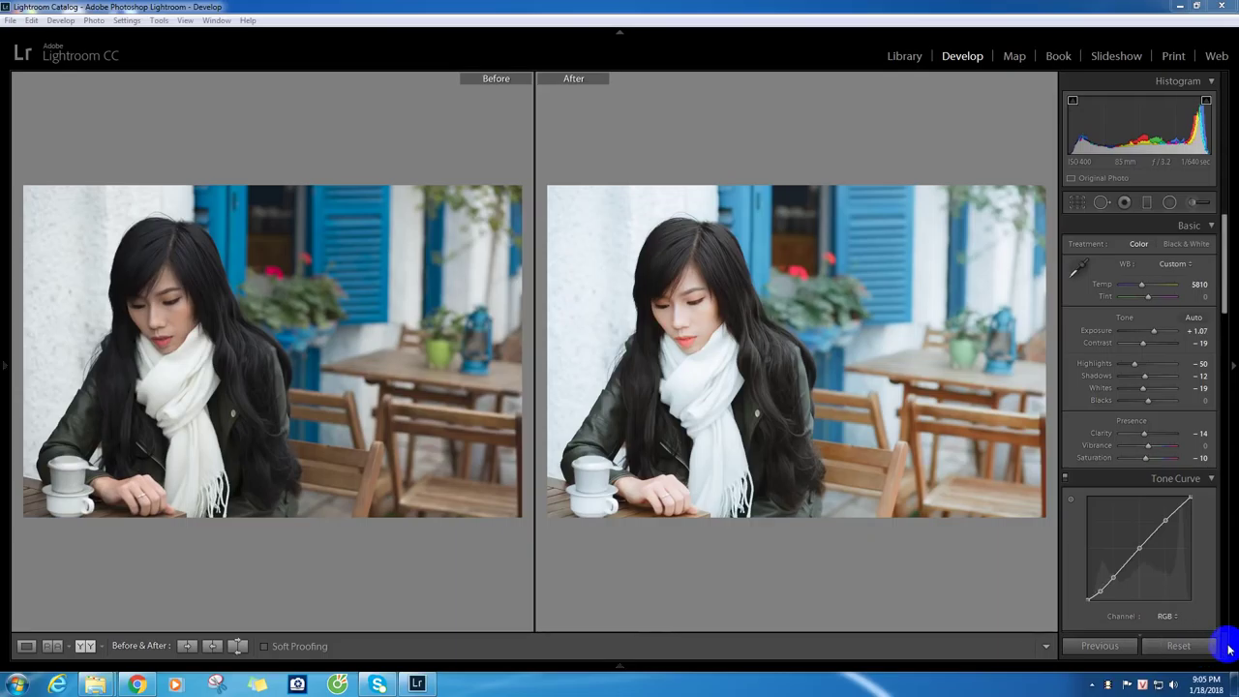
- Zoom the After image to 1:1 and pan onto the woman's scarf-wrapped face
{"action": "left_click", "coordinate": [653, 441]}
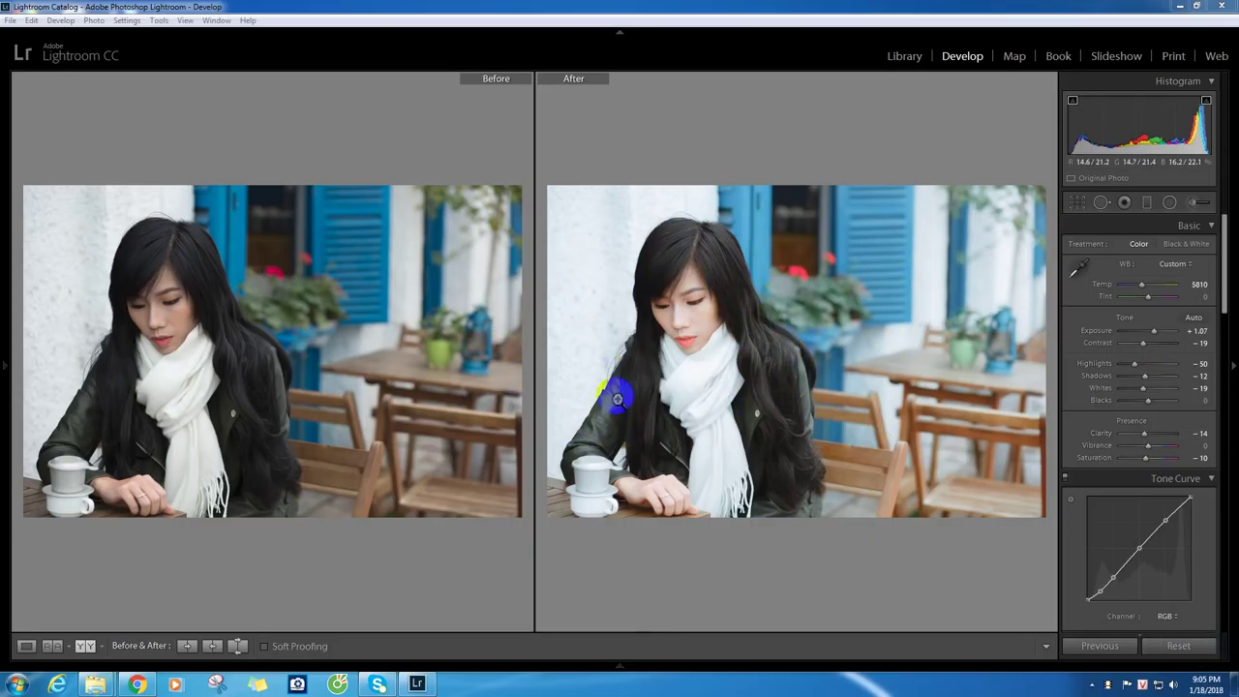
{"action": "mouse_move", "coordinate": [1231, 245]}
{"action": "left_mouse_down"}
{"action": "mouse_move", "coordinate": [1225, 578]}
{"action": "mouse_move", "coordinate": [1225, 237]}
{"action": "left_mouse_up"}
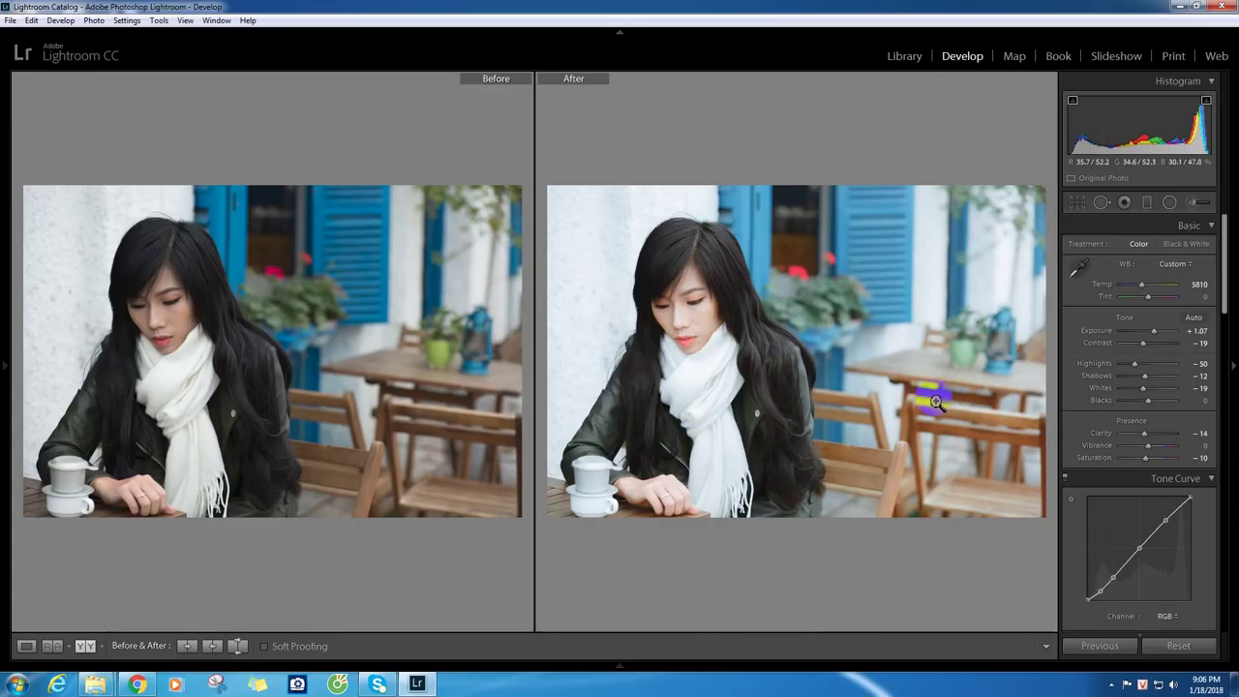
{"action": "left_click", "coordinate": [708, 334]}
{"action": "left_click_drag", "start_coordinate": [687, 323], "coordinate": [858, 344]}
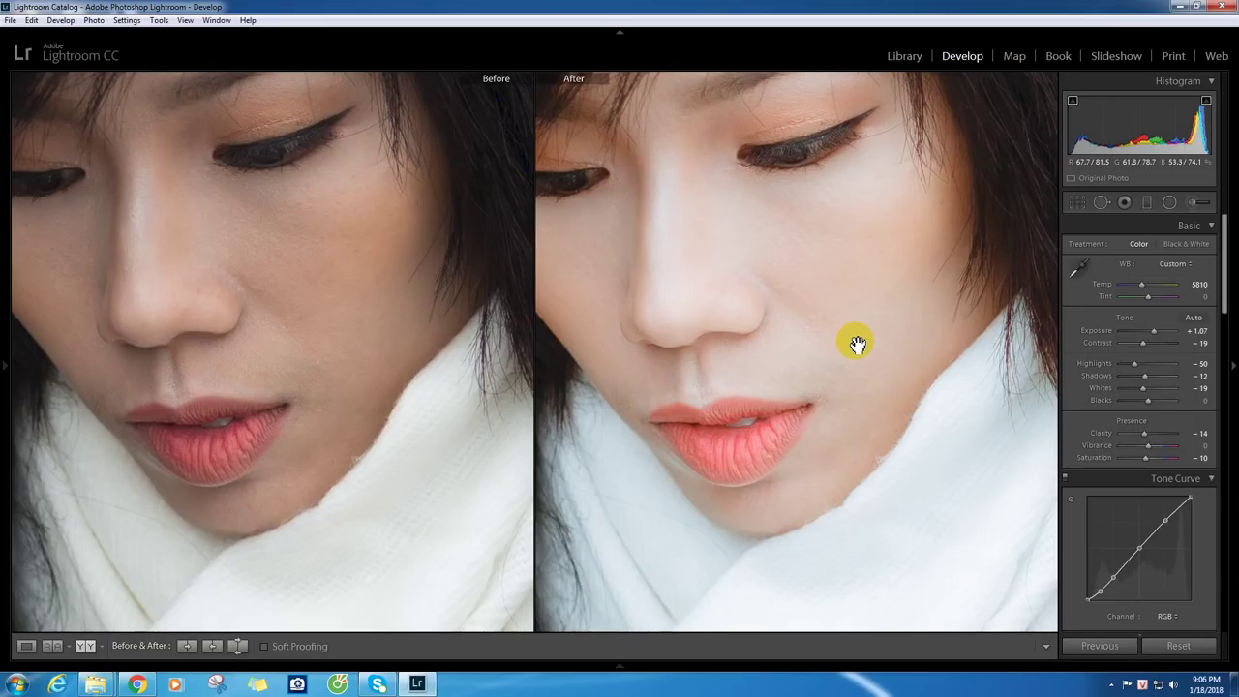
- Zoom to 1:1 on the woman's face, pan over it, then return to Fit
{"action": "left_click", "coordinate": [736, 155]}
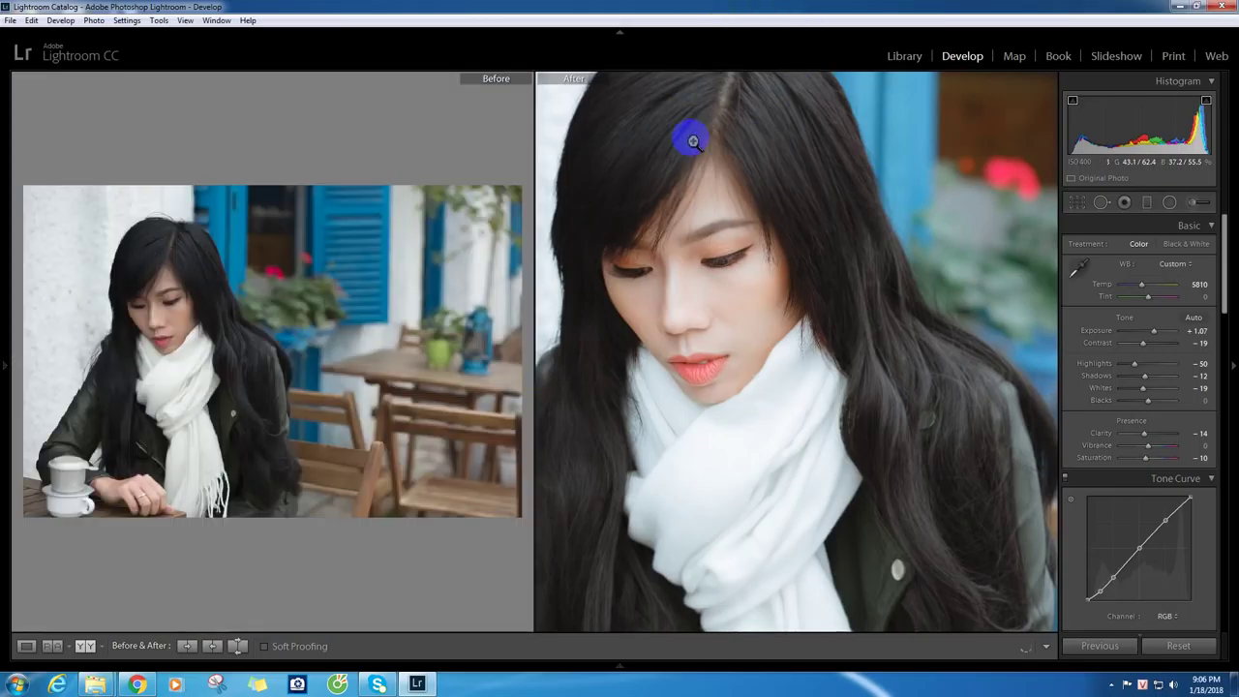
{"action": "left_click", "coordinate": [693, 141]}
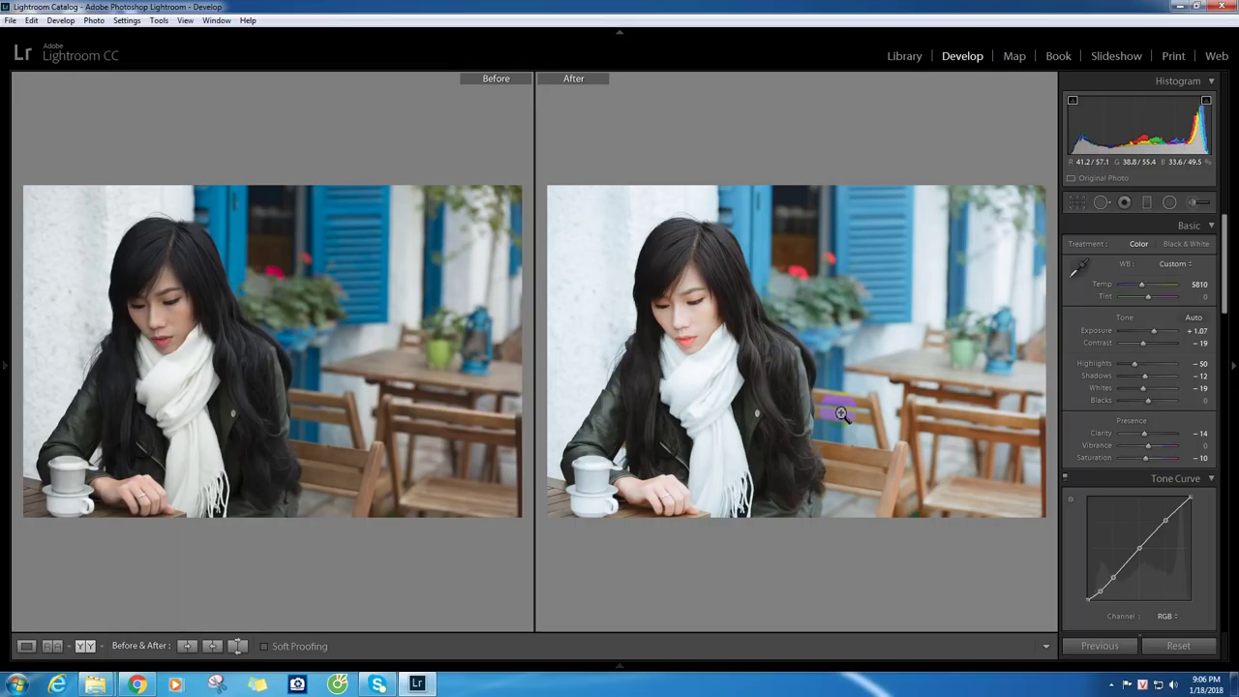
{"action": "left_click", "coordinate": [688, 339]}
{"action": "left_click_drag", "start_coordinate": [691, 319], "coordinate": [746, 373]}
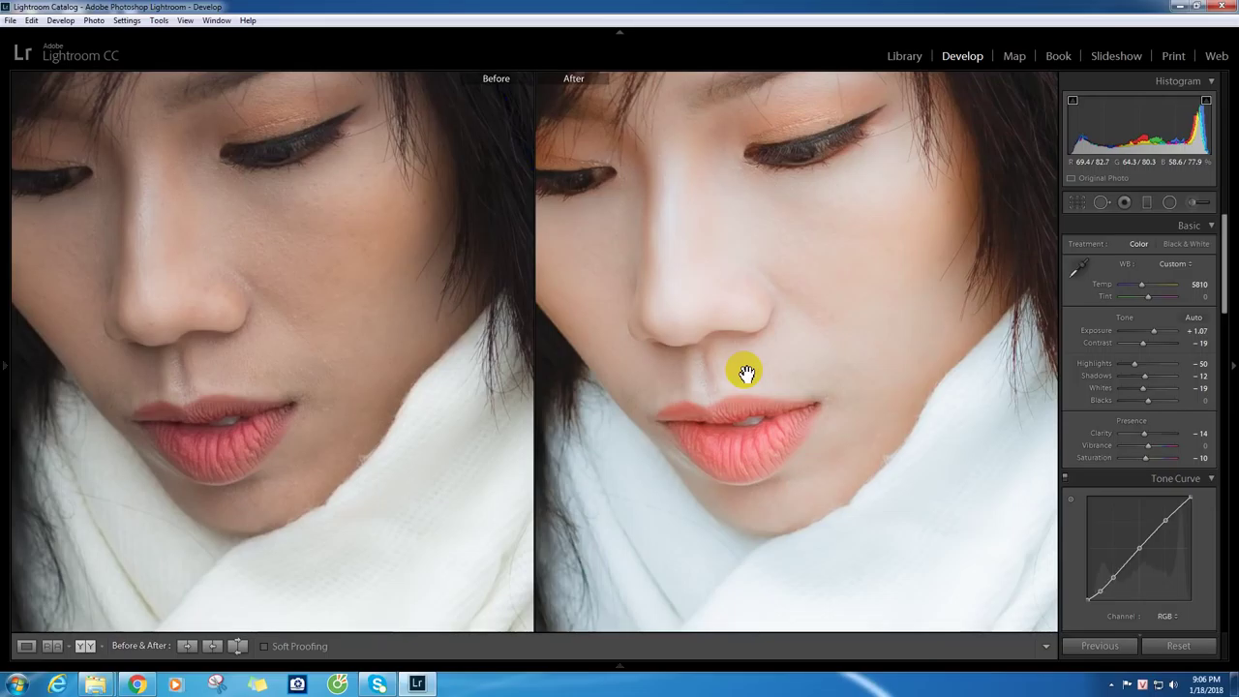
{"action": "left_click", "coordinate": [753, 352]}
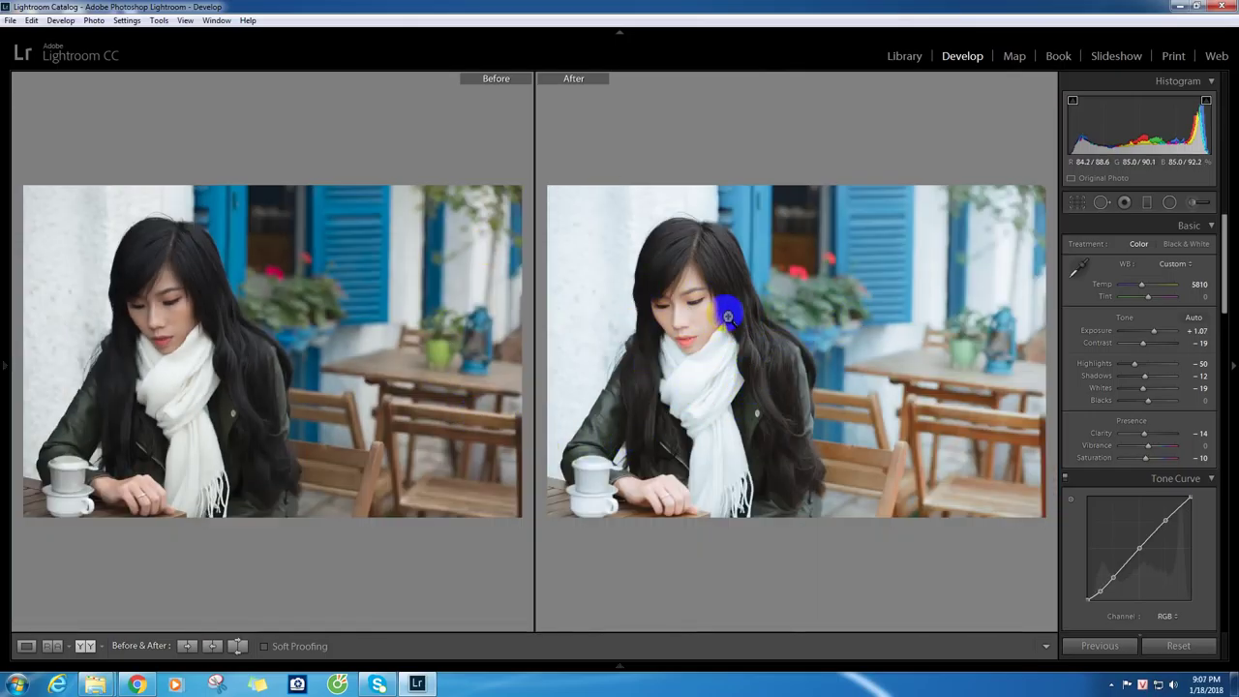
{"action": "left_click", "coordinate": [711, 394]}
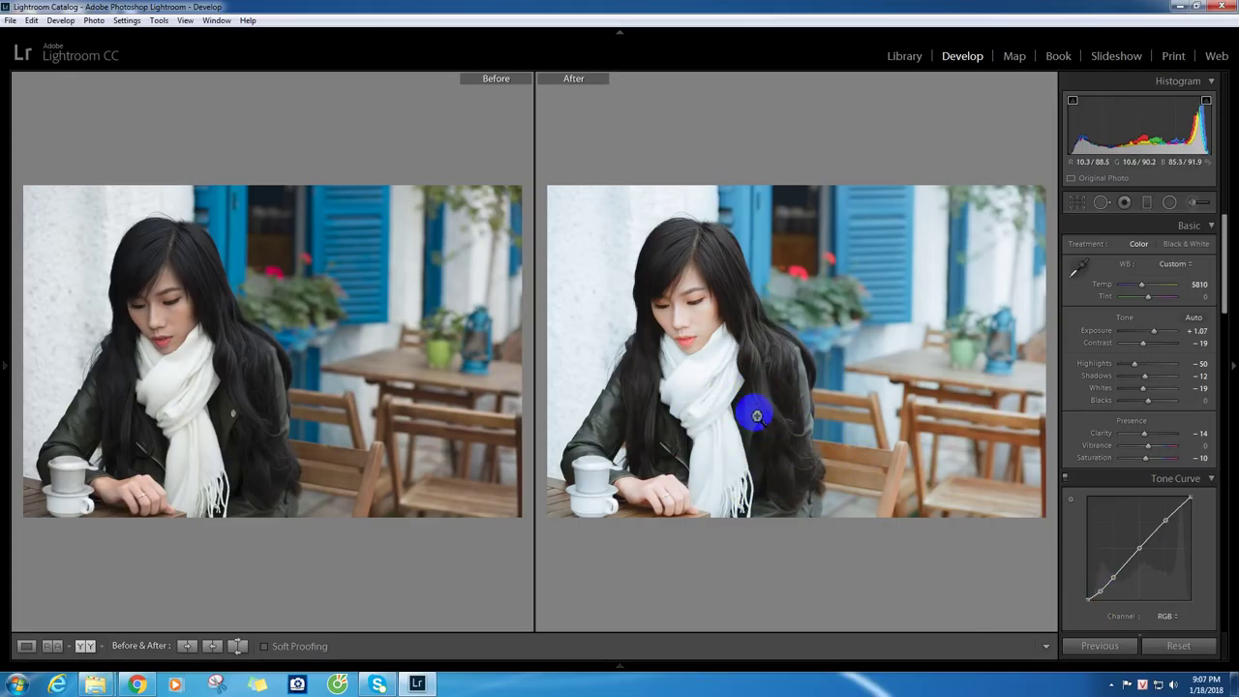
{"action": "left_click", "coordinate": [727, 388]}
{"action": "left_click_drag", "start_coordinate": [830, 476], "coordinate": [769, 227]}
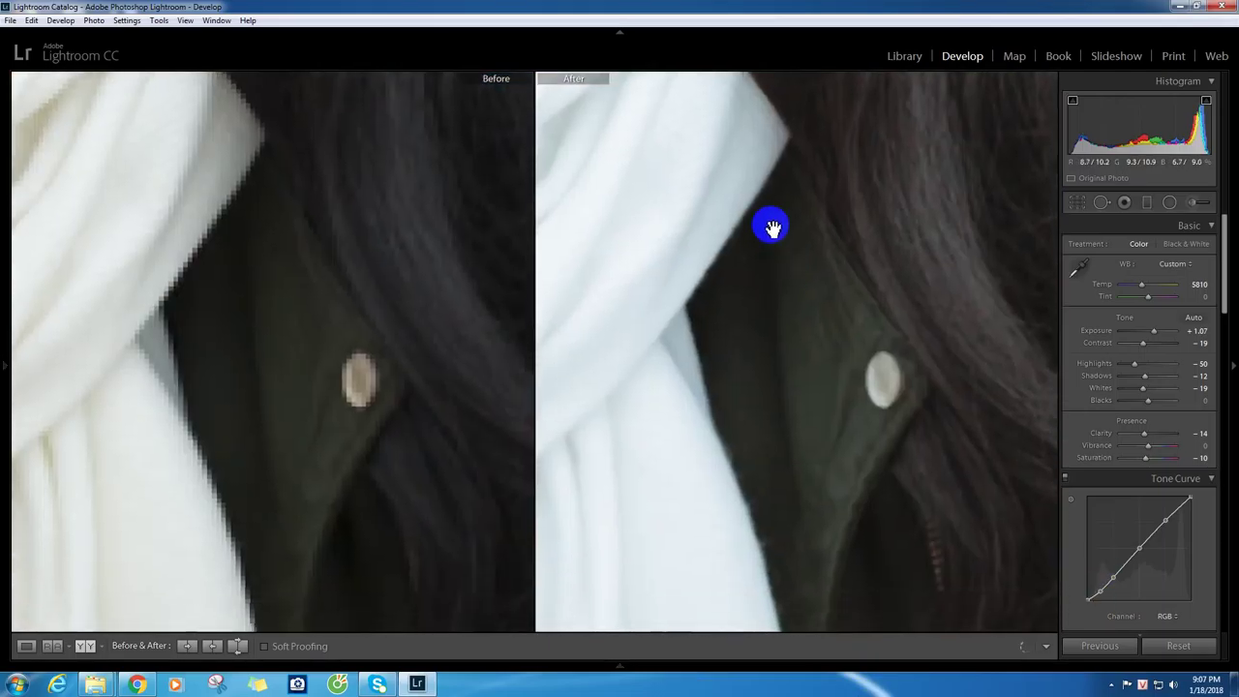
{"action": "left_click", "coordinate": [776, 234]}
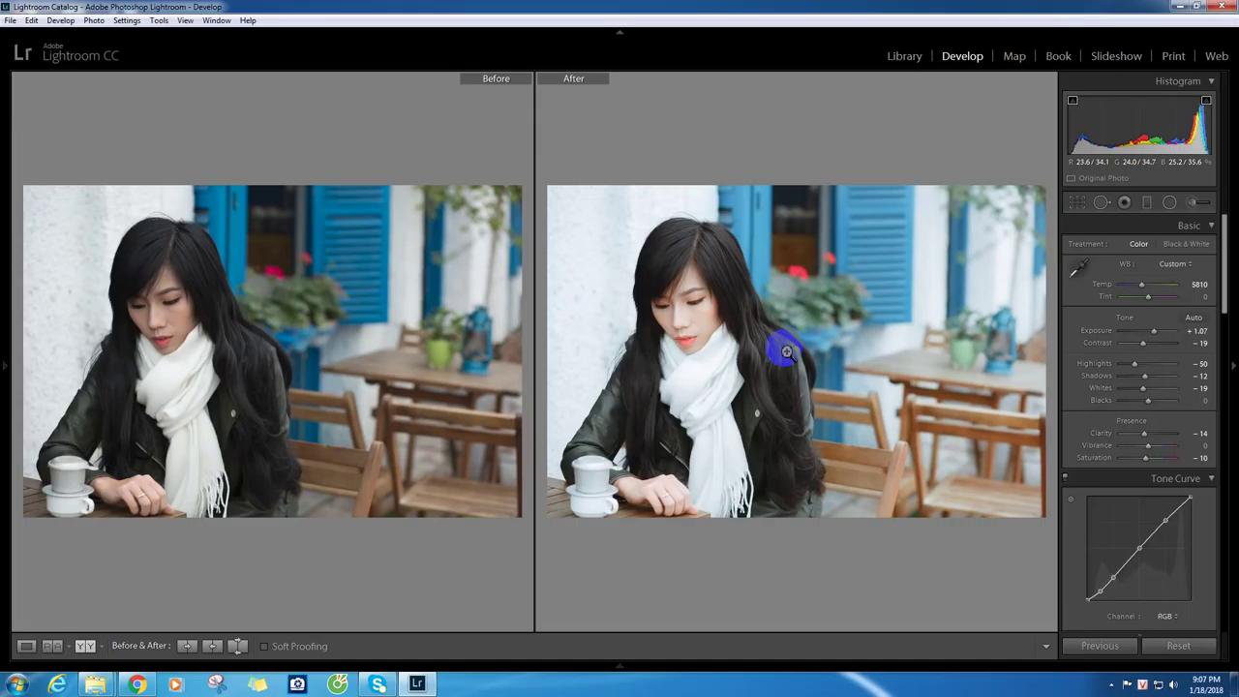
{"action": "left_click", "coordinate": [159, 329]}
{"action": "left_click_drag", "start_coordinate": [201, 365], "coordinate": [340, 399]}
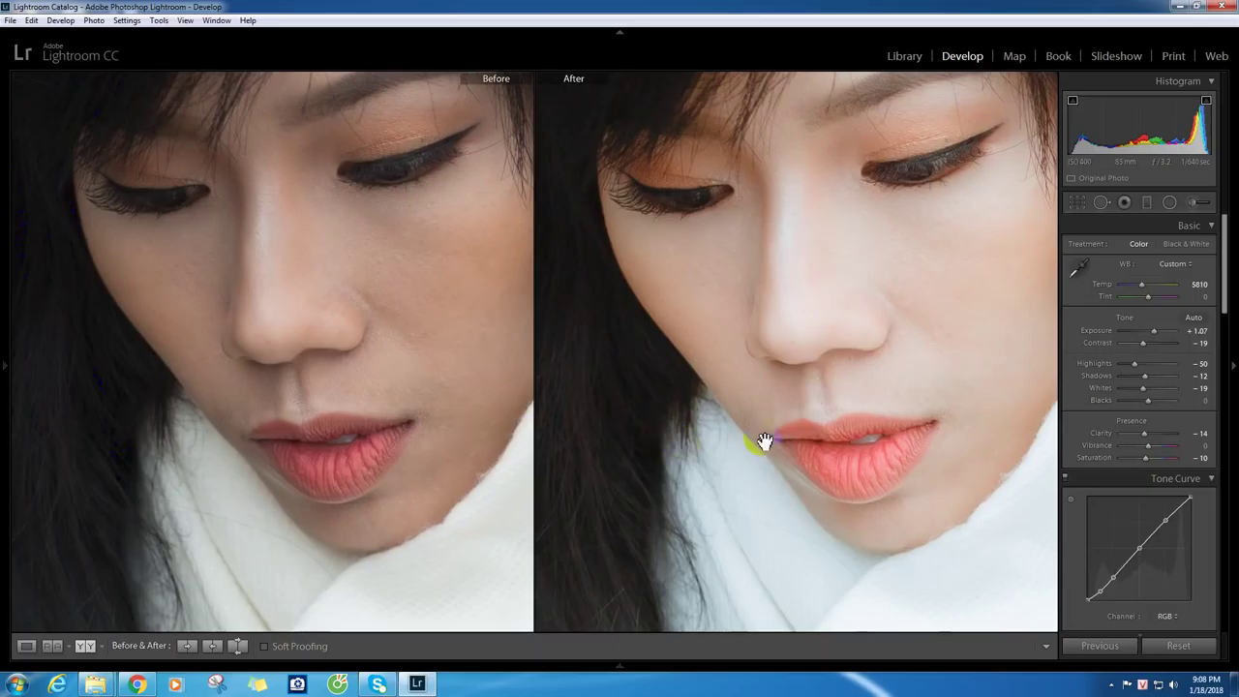
{"action": "left_click", "coordinate": [770, 350]}
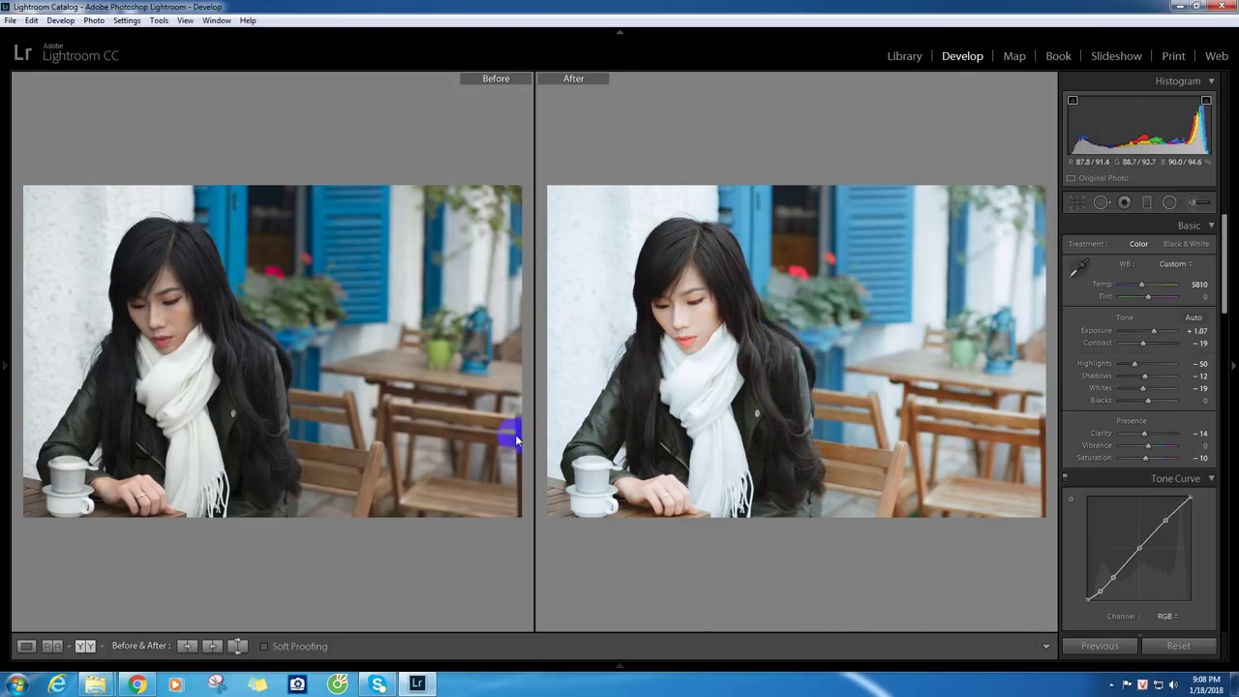
{"action": "left_click", "coordinate": [1192, 657]}
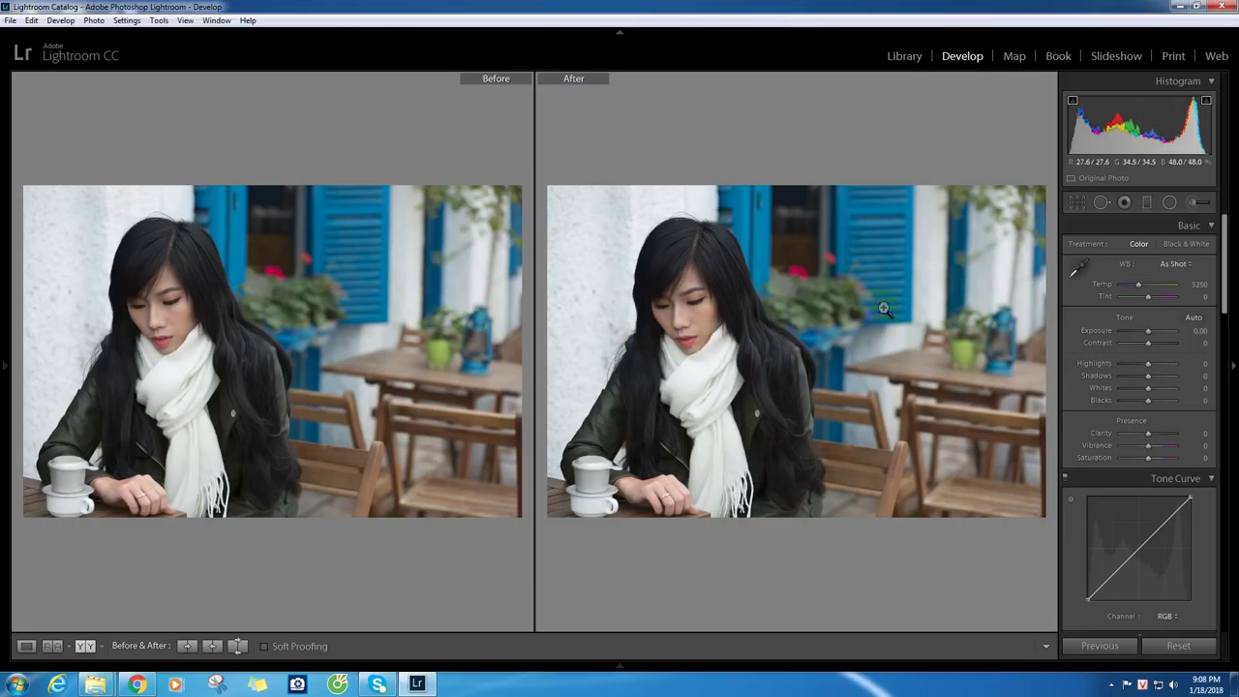
- Reset the portrait's edits and show it as a single Loupe photo, briefly checking the face
{"action": "mouse_move", "coordinate": [1225, 276]}
{"action": "left_mouse_down"}
{"action": "mouse_move", "coordinate": [1226, 263]}
{"action": "mouse_move", "coordinate": [1215, 593]}
{"action": "left_mouse_up"}
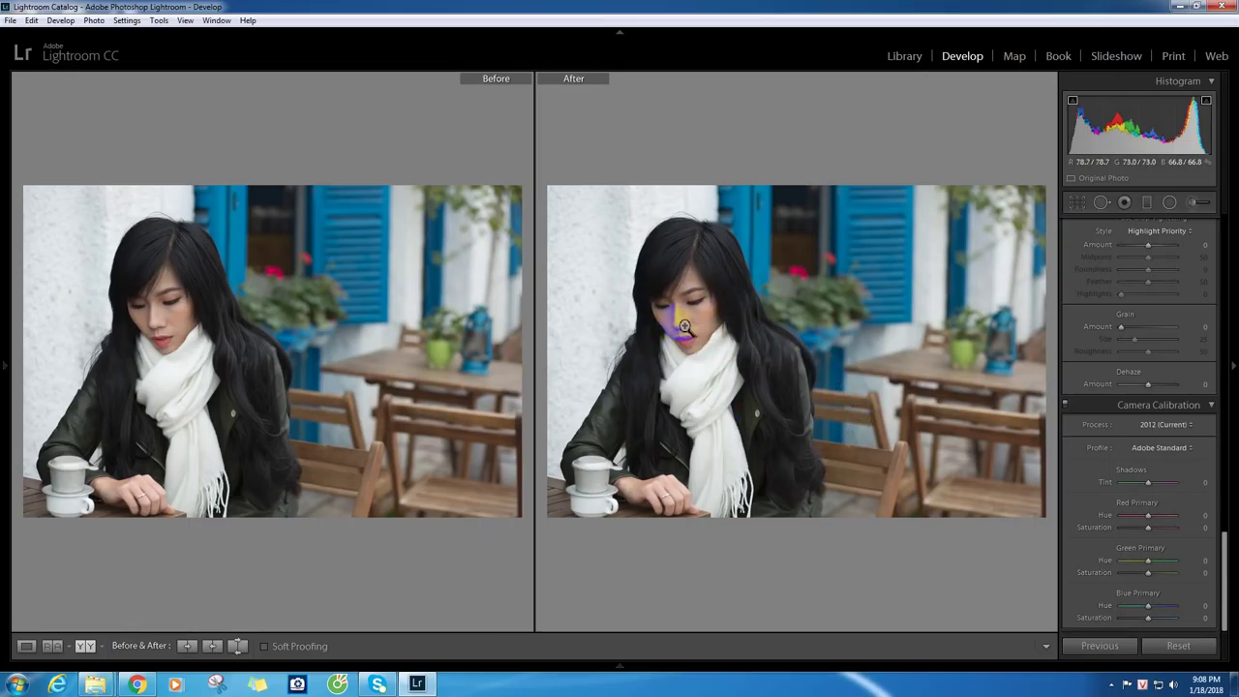
{"action": "key", "text": "y"}
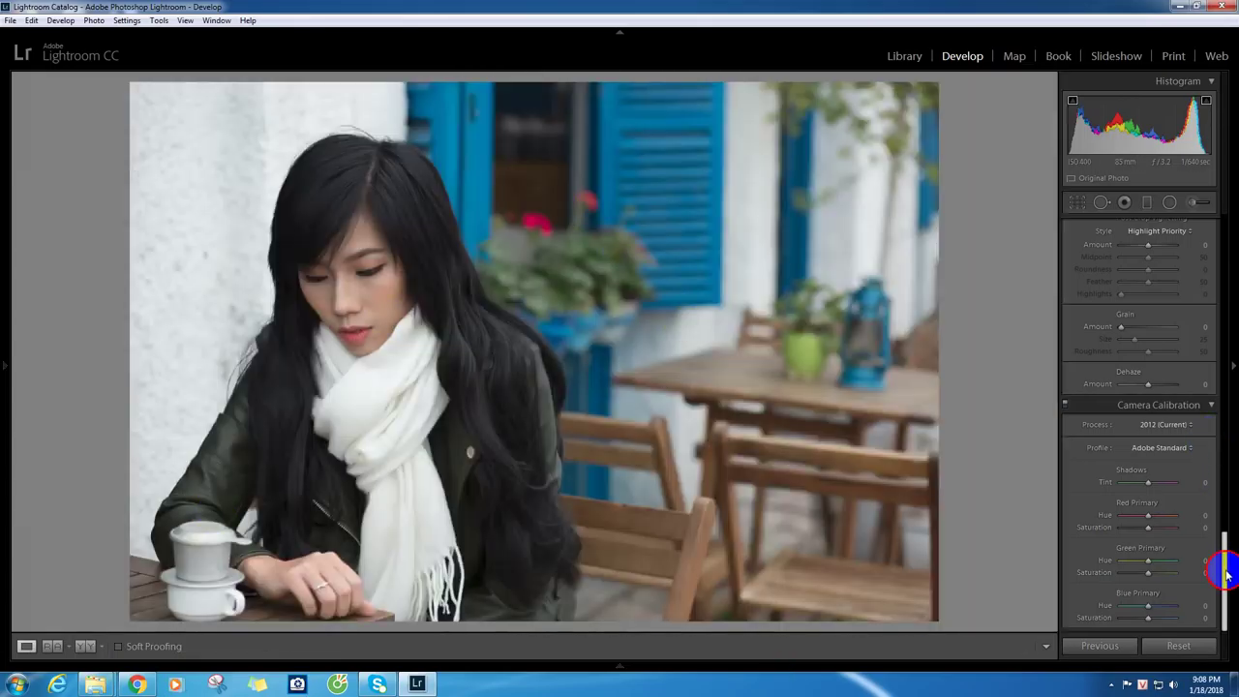
{"action": "mouse_move", "coordinate": [1226, 574]}
{"action": "left_mouse_down"}
{"action": "mouse_move", "coordinate": [1225, 235]}
{"action": "mouse_move", "coordinate": [1230, 612]}
{"action": "left_mouse_up"}
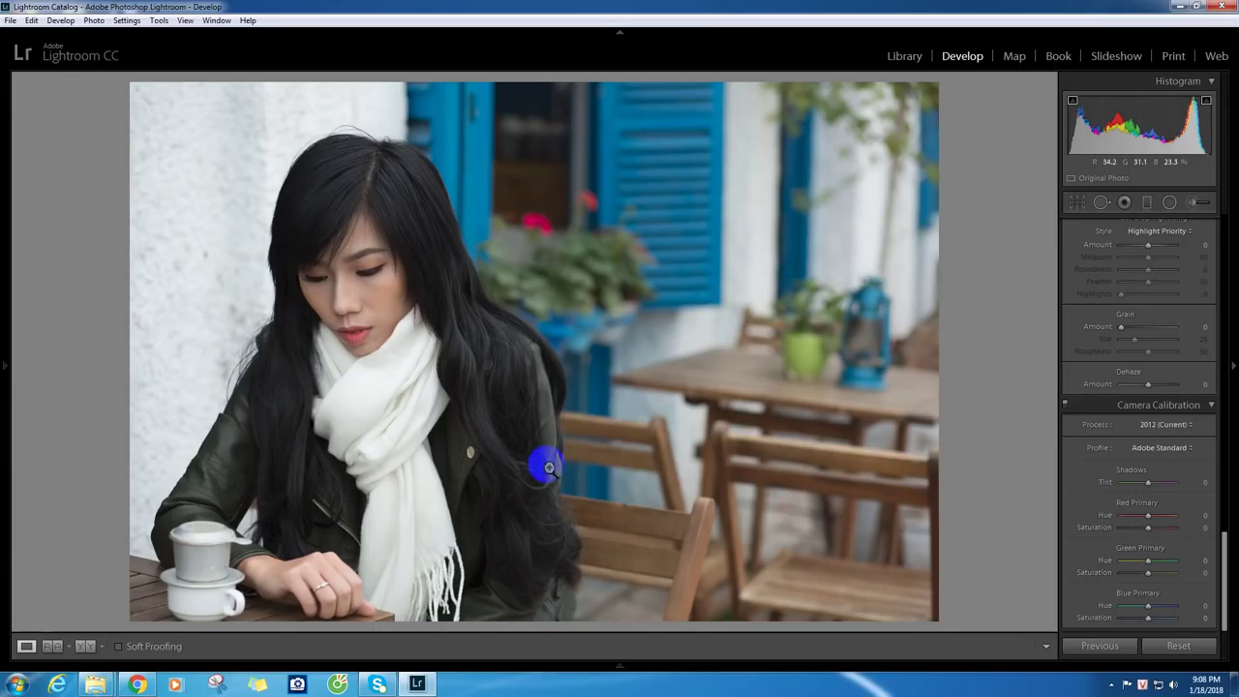
{"action": "left_click_drag", "start_coordinate": [1226, 579], "coordinate": [1226, 277]}
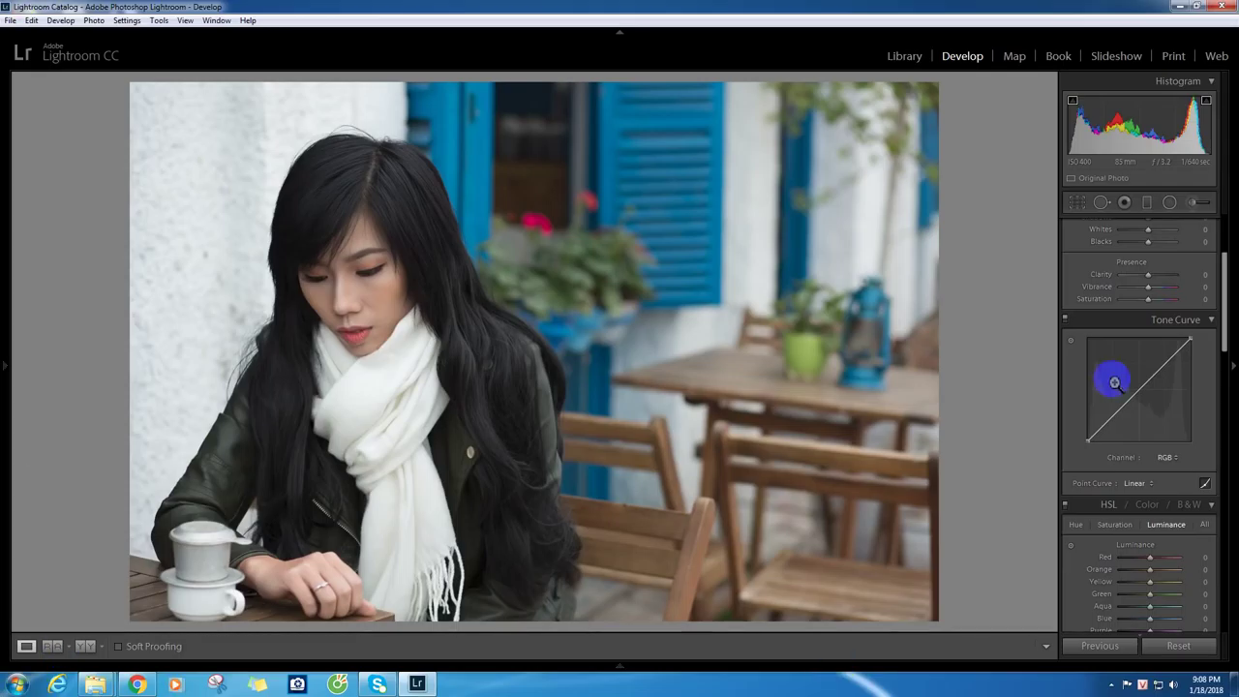
{"action": "left_click", "coordinate": [308, 354]}
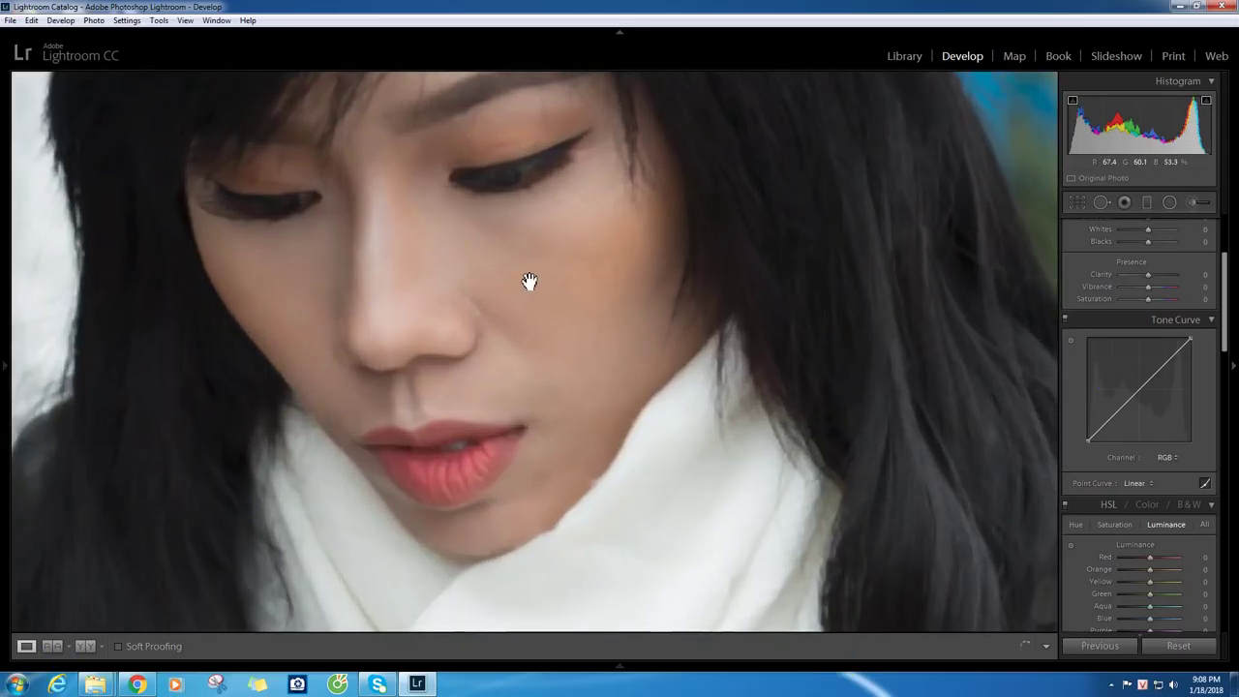
{"action": "left_click", "coordinate": [529, 280]}
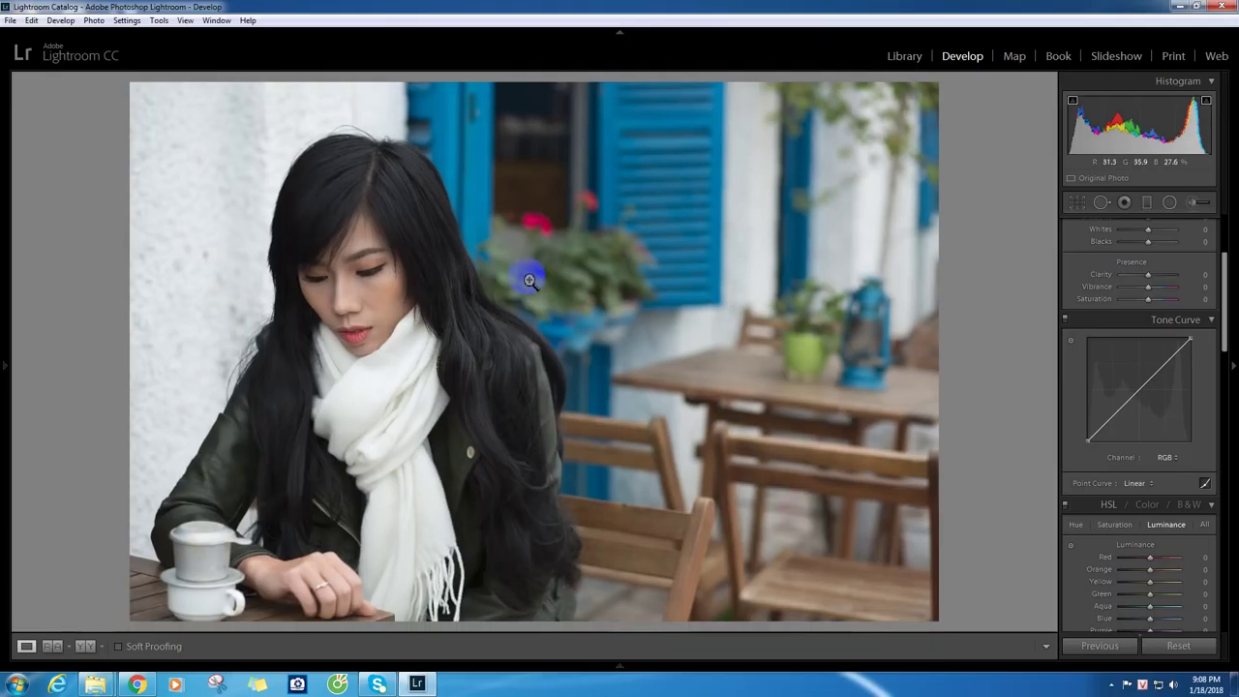
{"action": "left_click_drag", "start_coordinate": [1227, 320], "coordinate": [1230, 242]}
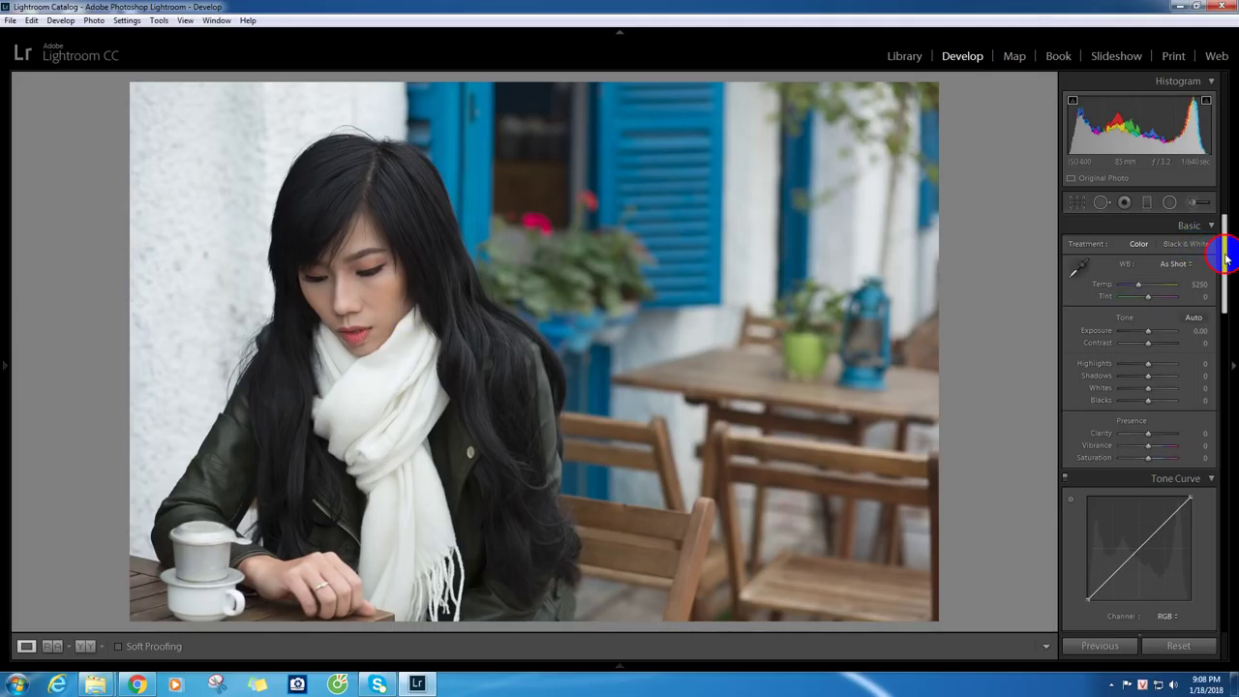
{"action": "left_click_drag", "start_coordinate": [1225, 253], "coordinate": [1212, 613]}
{"action": "left_click", "coordinate": [1180, 449]}
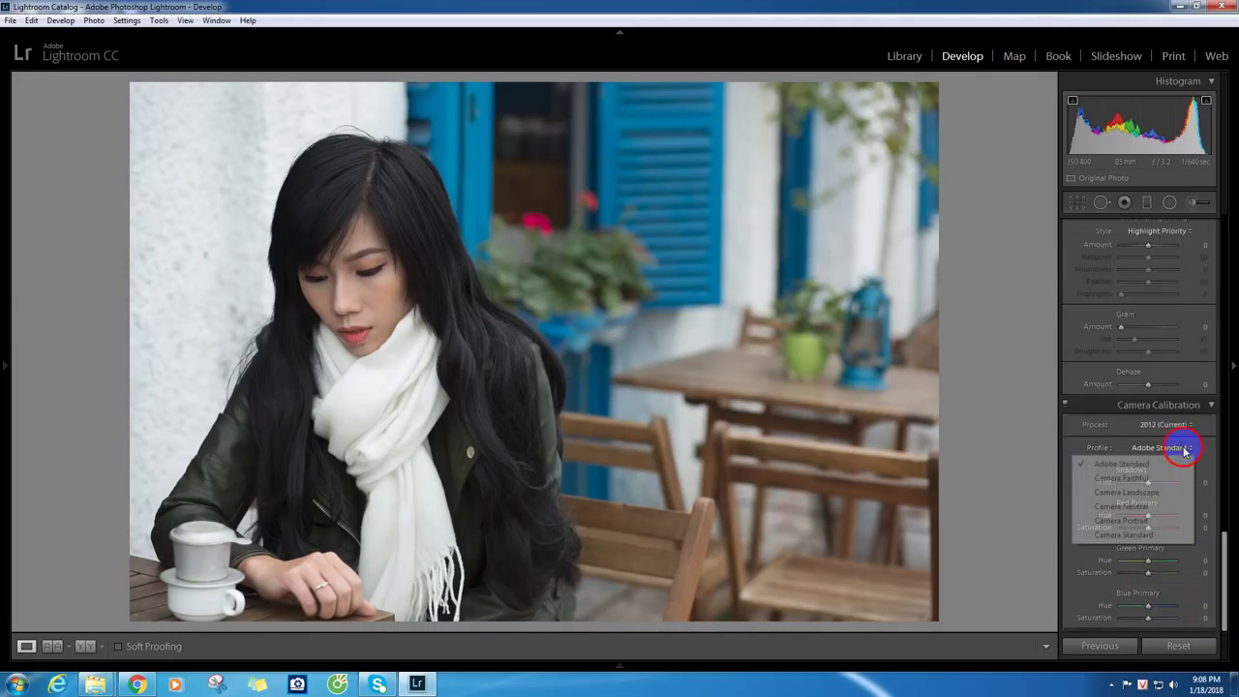
- Compare Camera Standard against Adobe Standard on the face, settling on Camera Standard
{"action": "left_click", "coordinate": [1142, 535]}
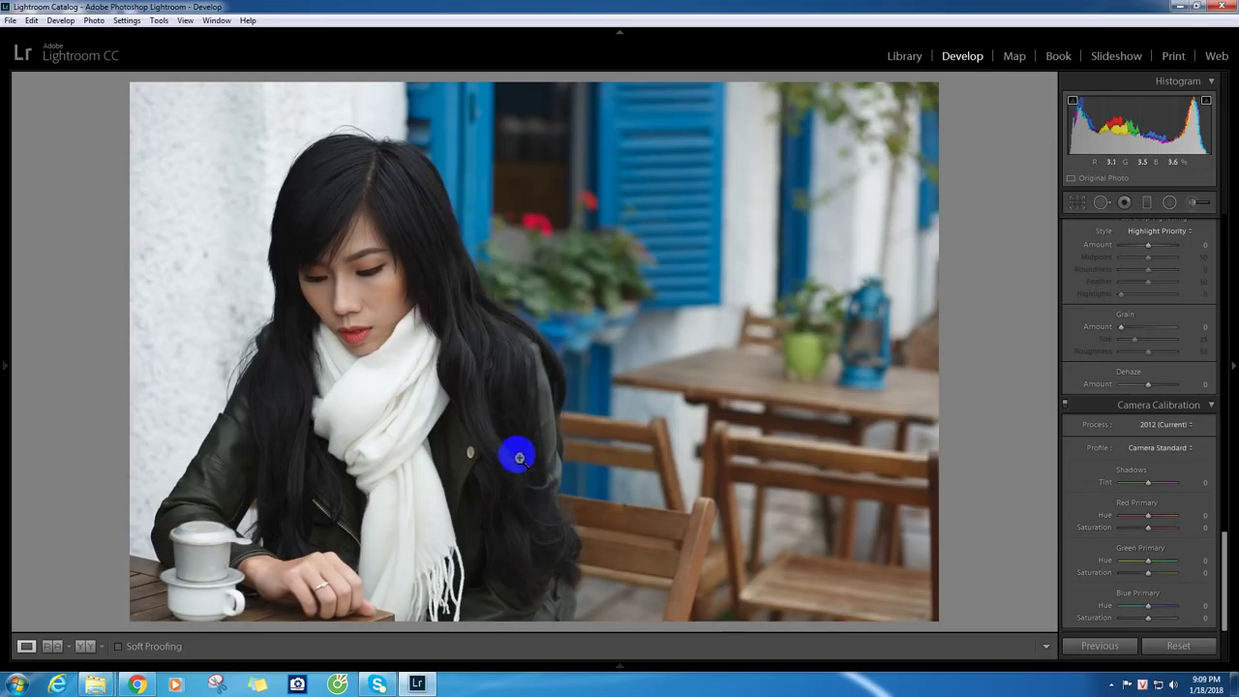
{"action": "left_click_drag", "start_coordinate": [330, 268], "coordinate": [468, 336]}
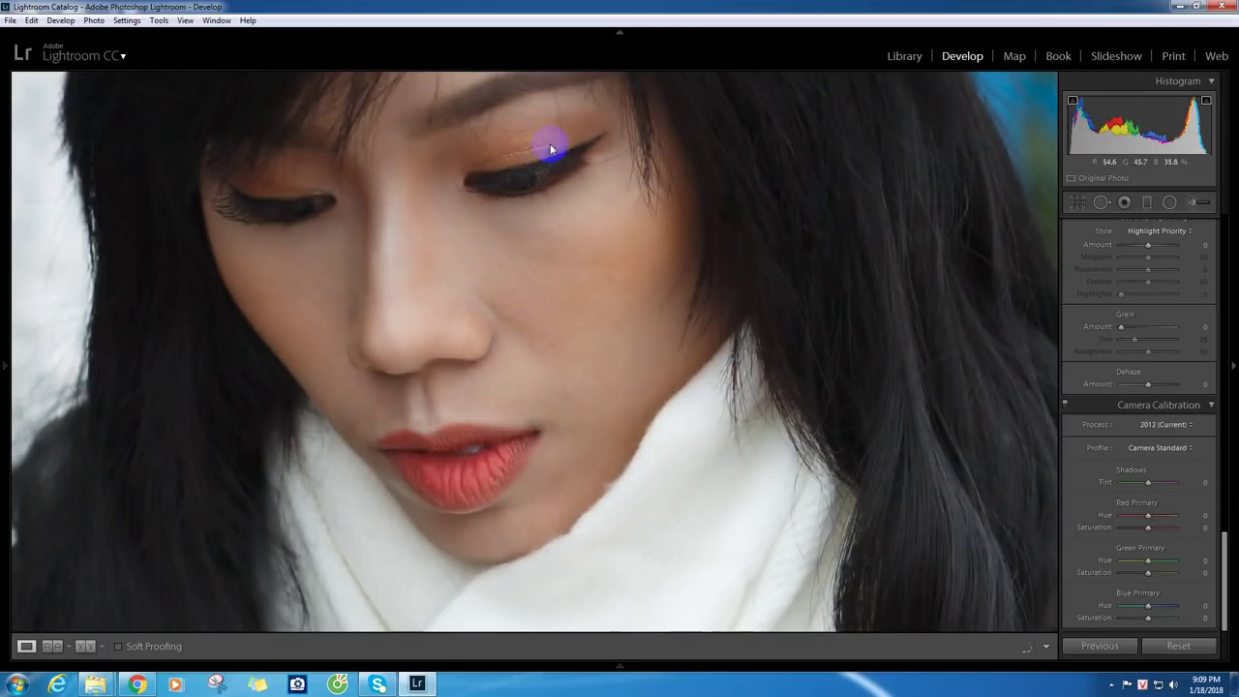
{"action": "left_click", "coordinate": [1167, 448]}
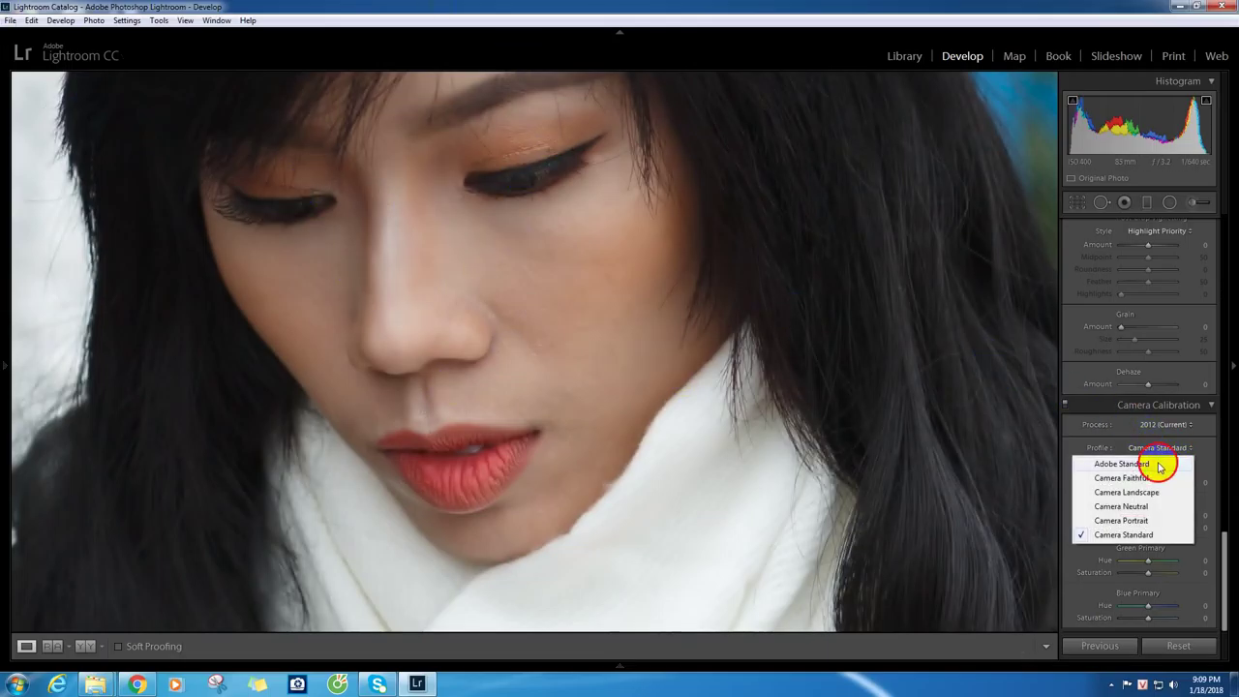
{"action": "left_click", "coordinate": [1161, 465]}
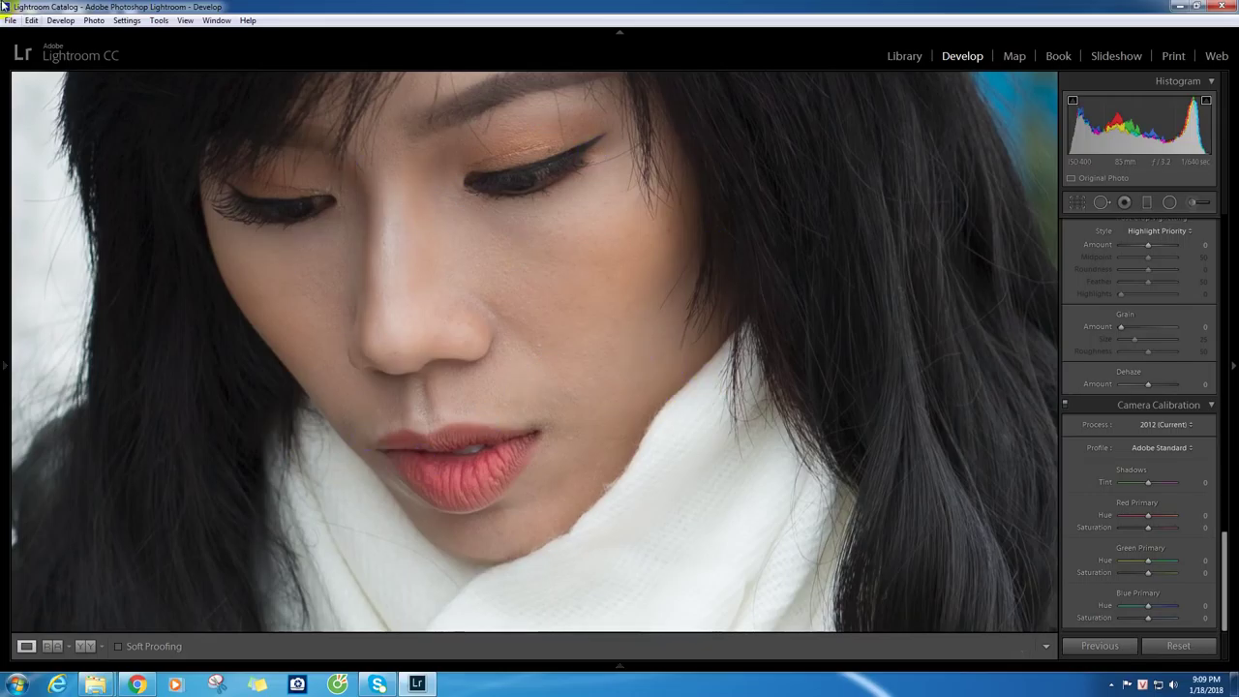
{"action": "left_click", "coordinate": [1179, 448]}
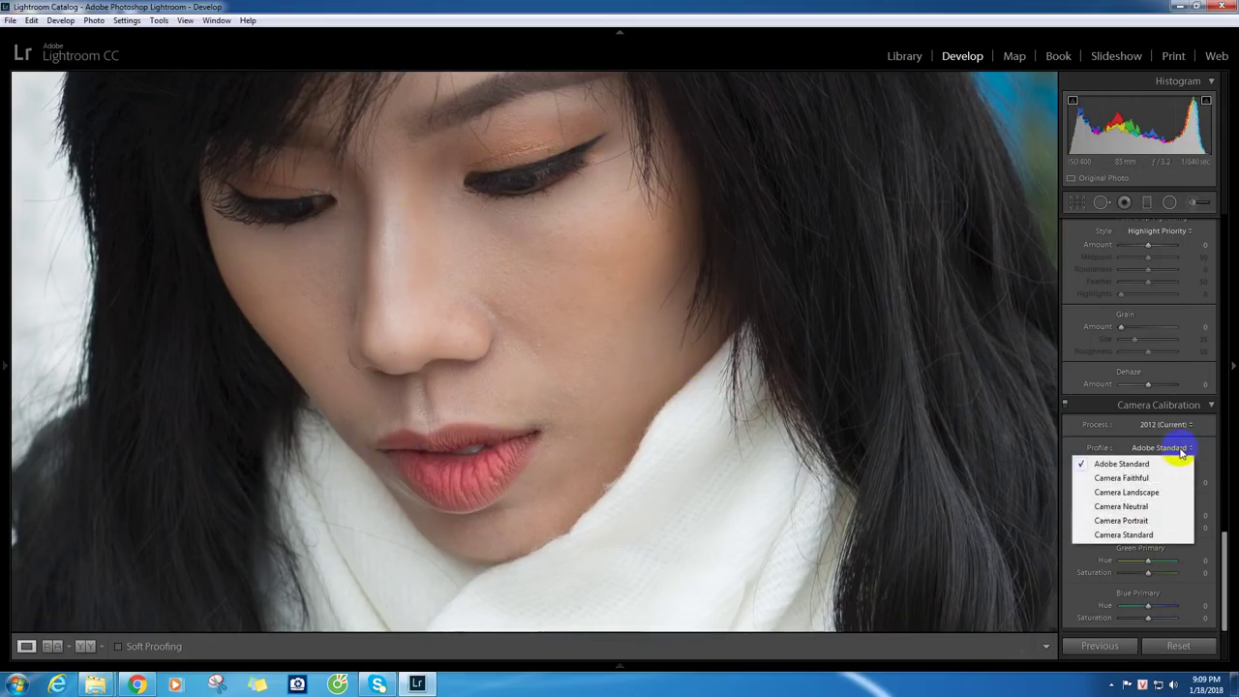
{"action": "left_click", "coordinate": [1125, 537]}
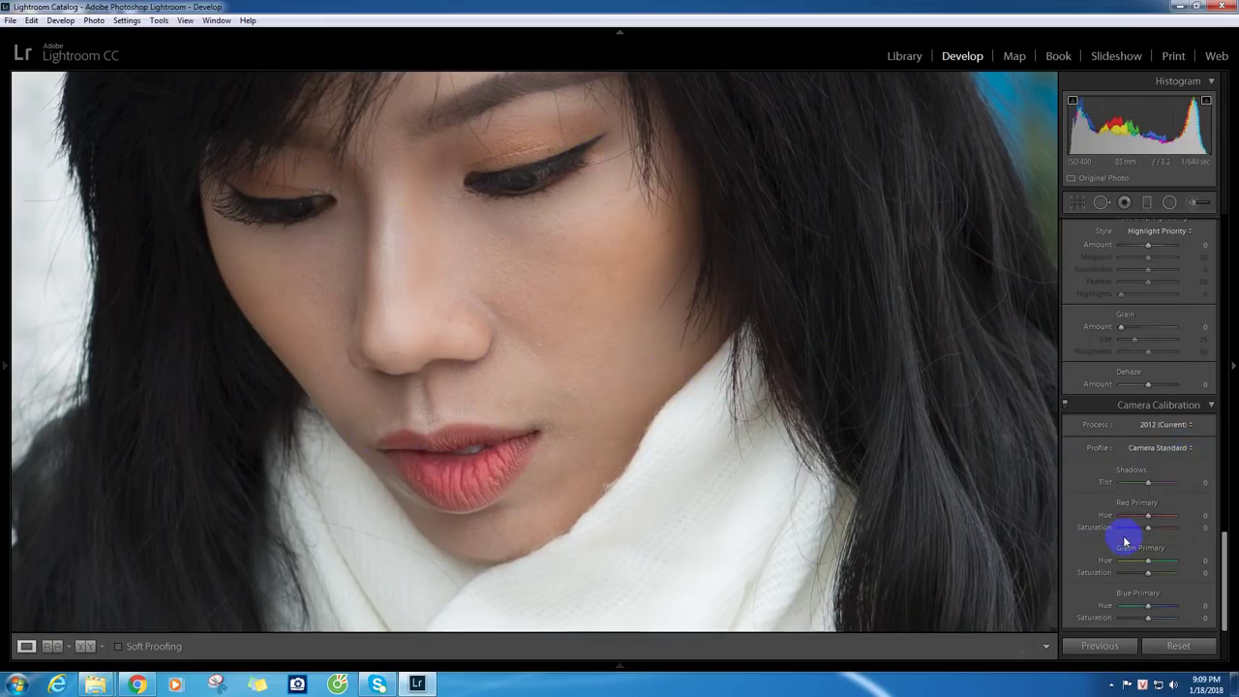
{"action": "left_click", "coordinate": [492, 341]}
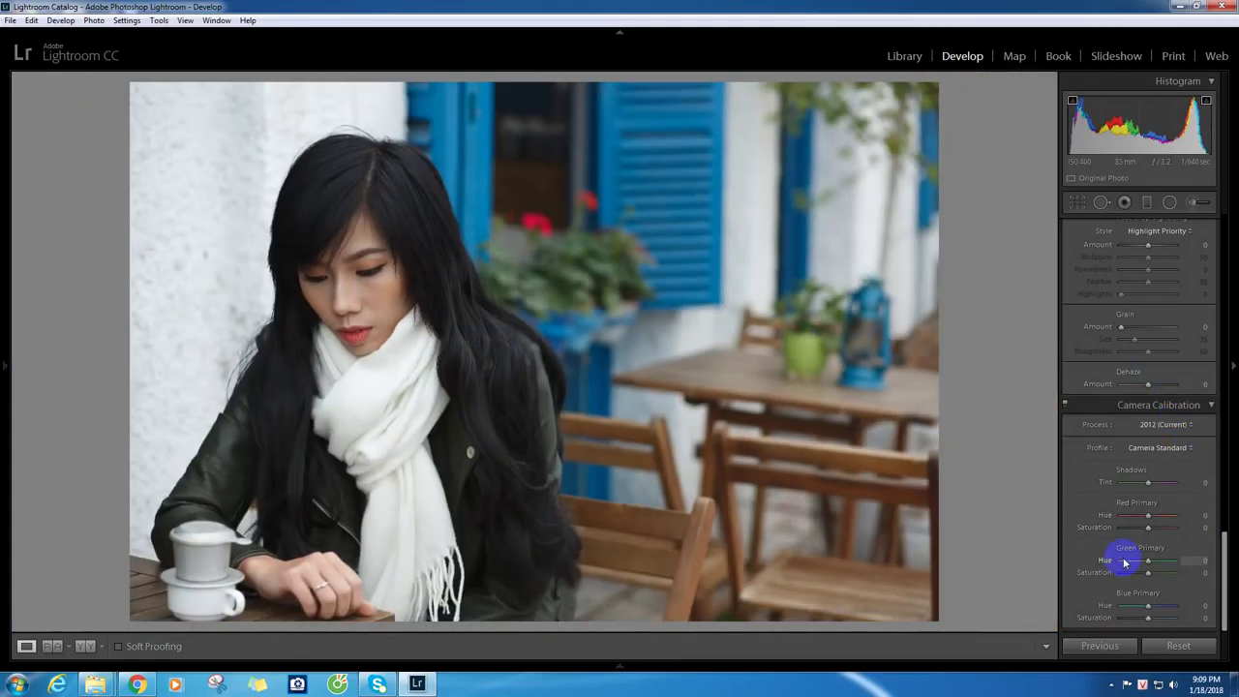
- Raise Exposure to +1.07, undoing the first attempt and retrying
{"action": "left_click_drag", "start_coordinate": [1227, 581], "coordinate": [1227, 251]}
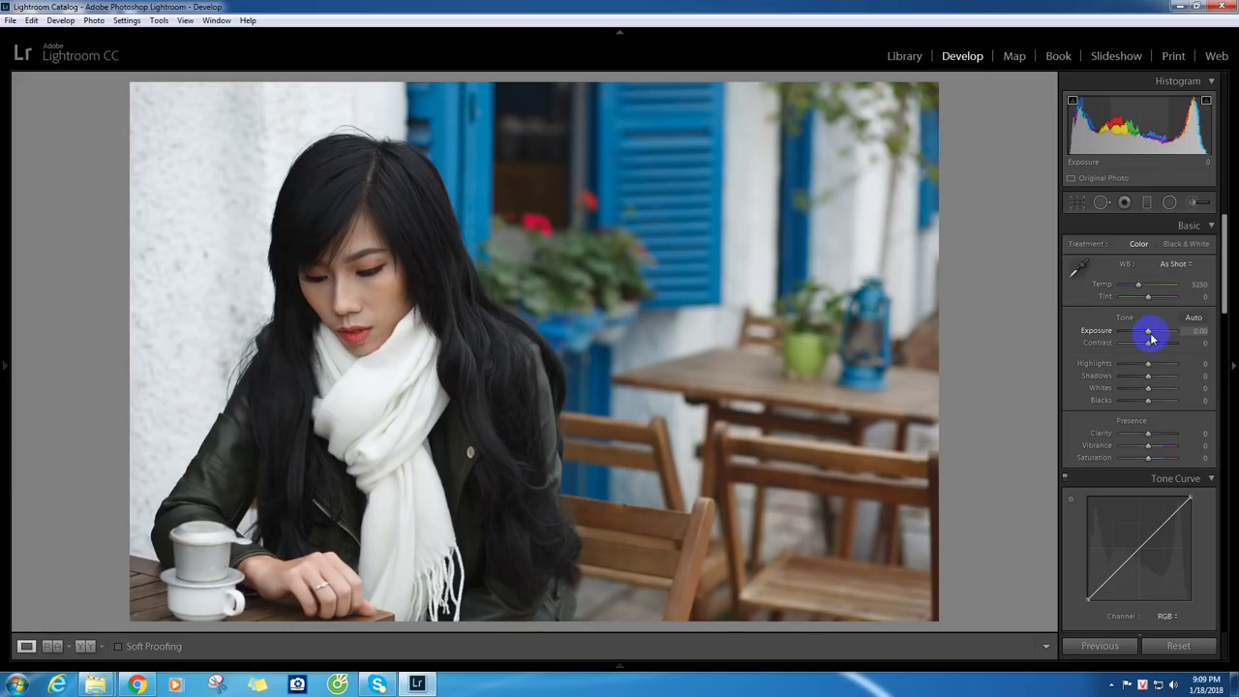
{"action": "left_click_drag", "start_coordinate": [1149, 334], "coordinate": [1158, 334]}
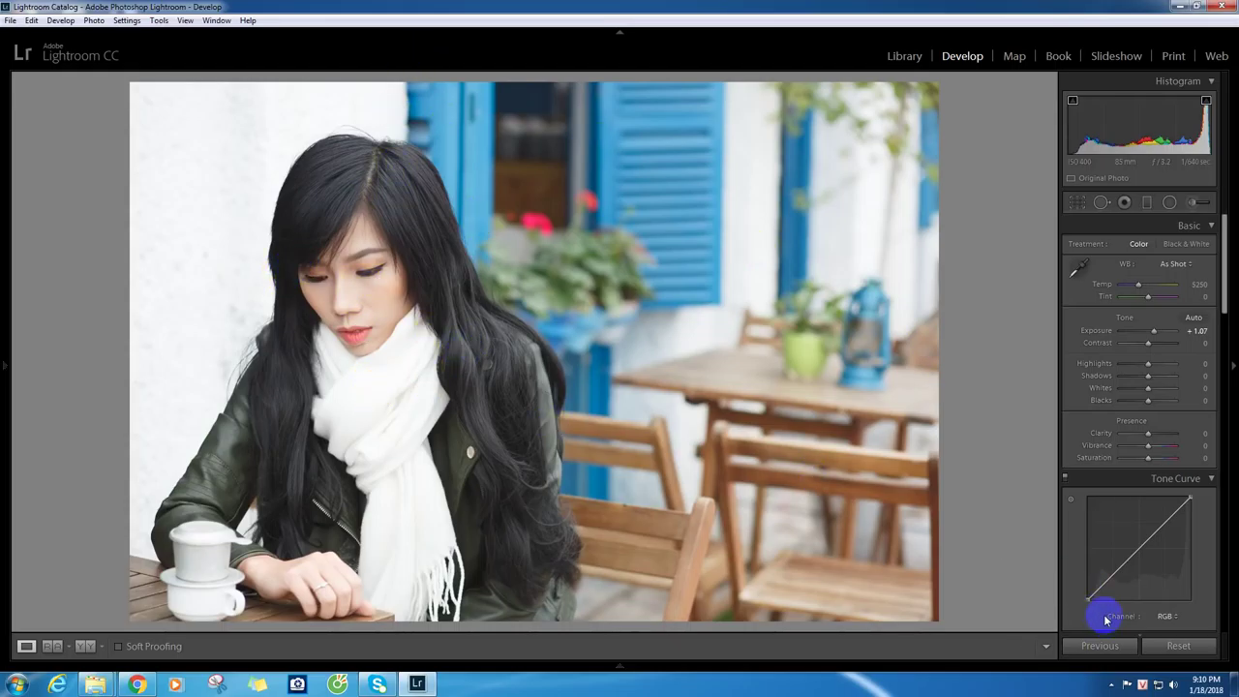
{"action": "key", "text": "ctrl+z"}
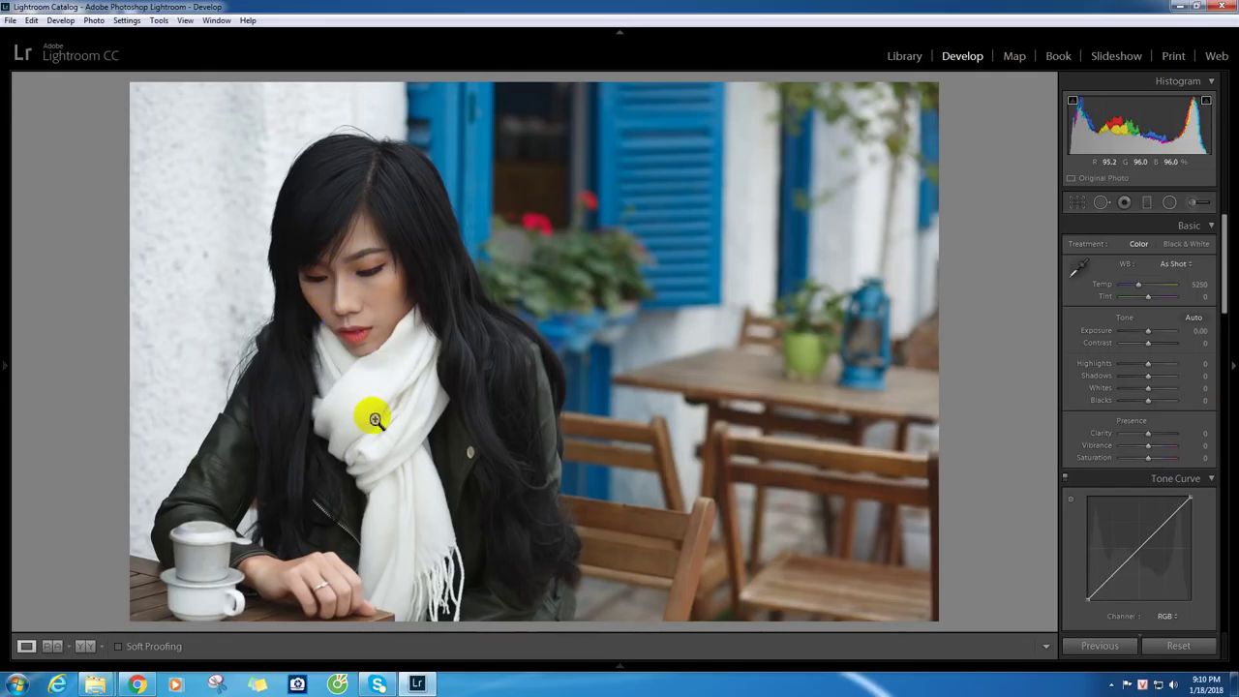
{"action": "left_click_drag", "start_coordinate": [1148, 331], "coordinate": [1155, 354]}
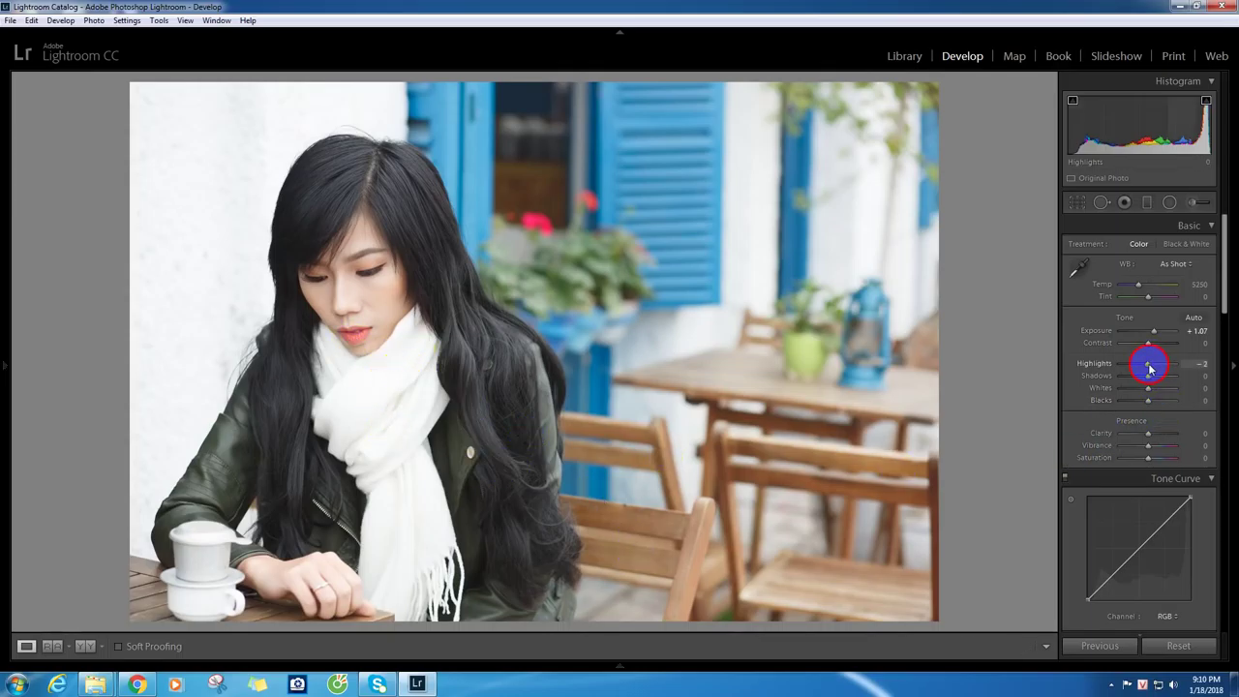
- Set Highlights -52, Whites -24 and Shadows -12, checking the face at 1:1
{"action": "left_click_drag", "start_coordinate": [1149, 366], "coordinate": [1139, 374]}
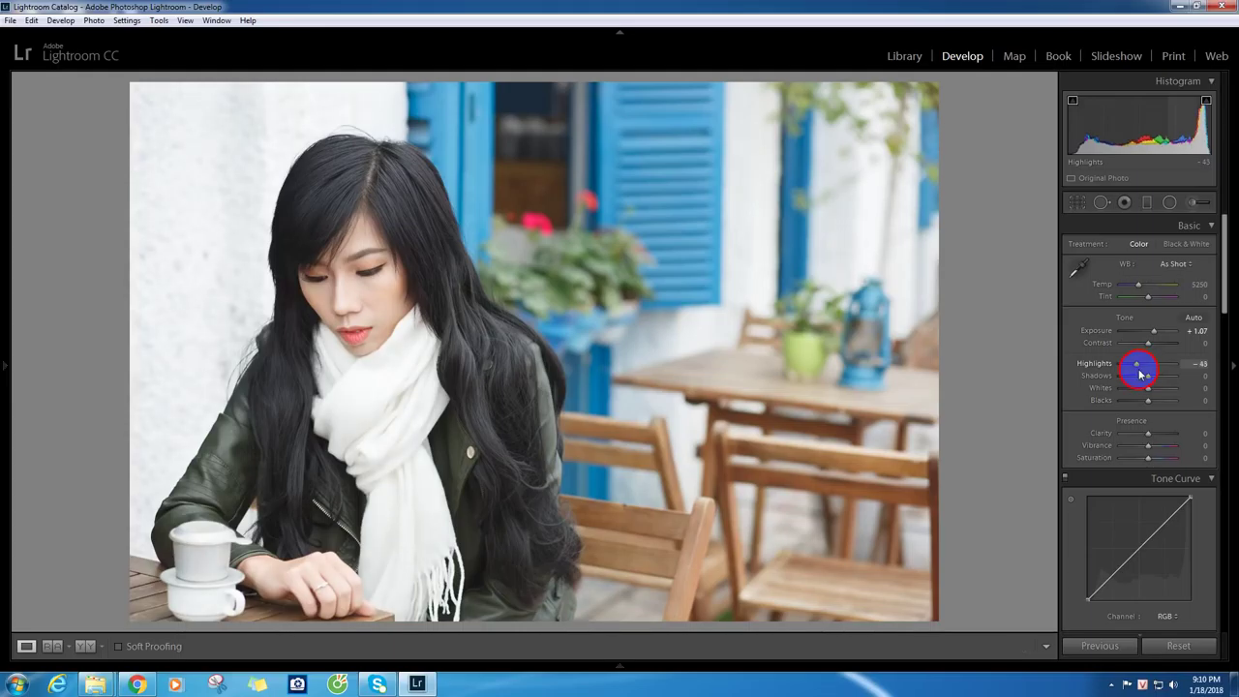
{"action": "left_click_drag", "start_coordinate": [1140, 373], "coordinate": [1135, 374]}
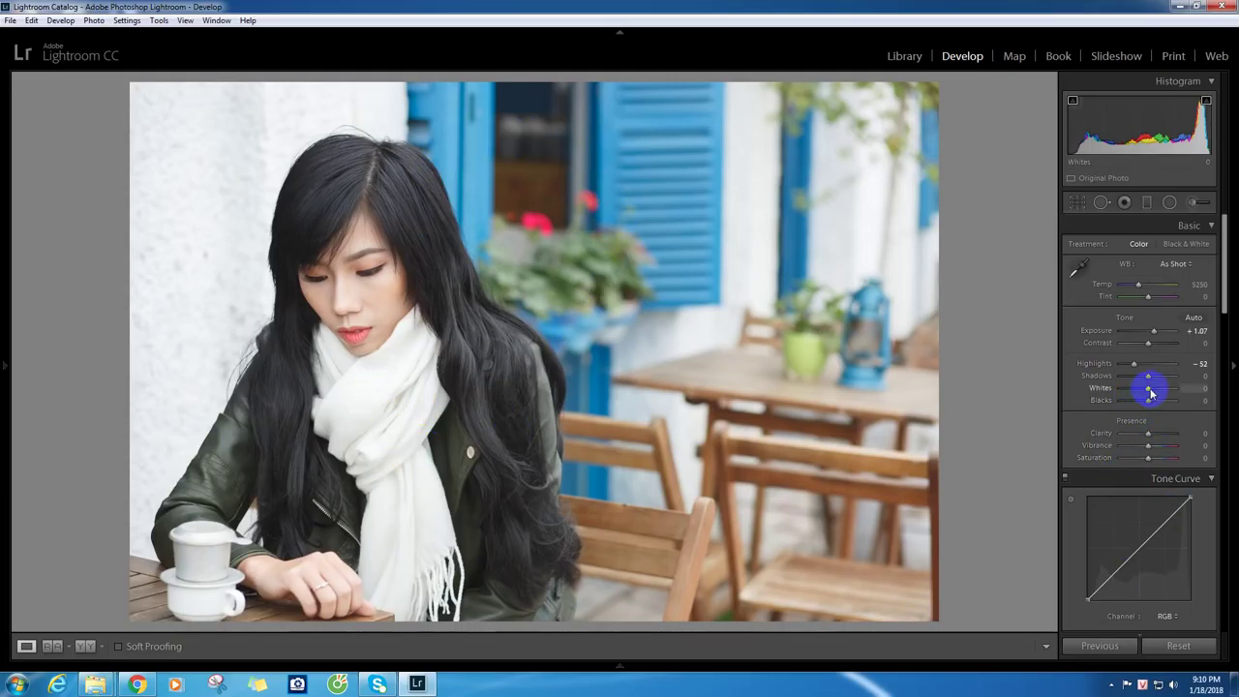
{"action": "left_click_drag", "start_coordinate": [1148, 394], "coordinate": [1143, 396]}
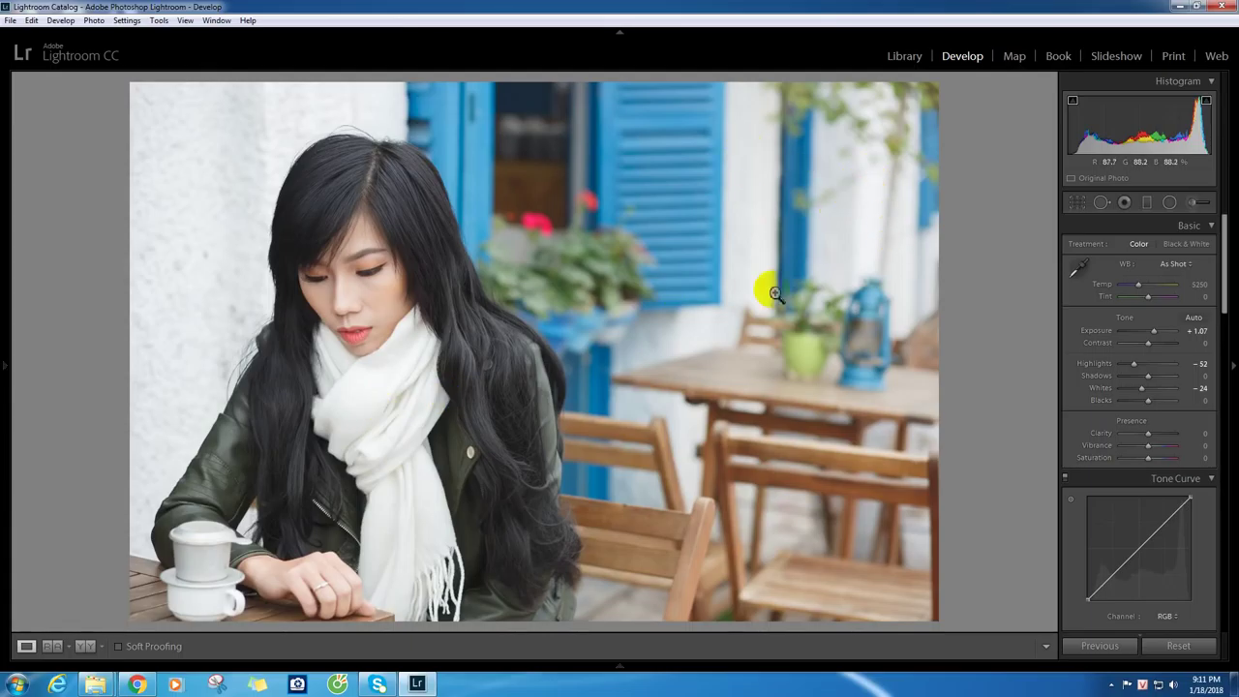
{"action": "left_click", "coordinate": [330, 308]}
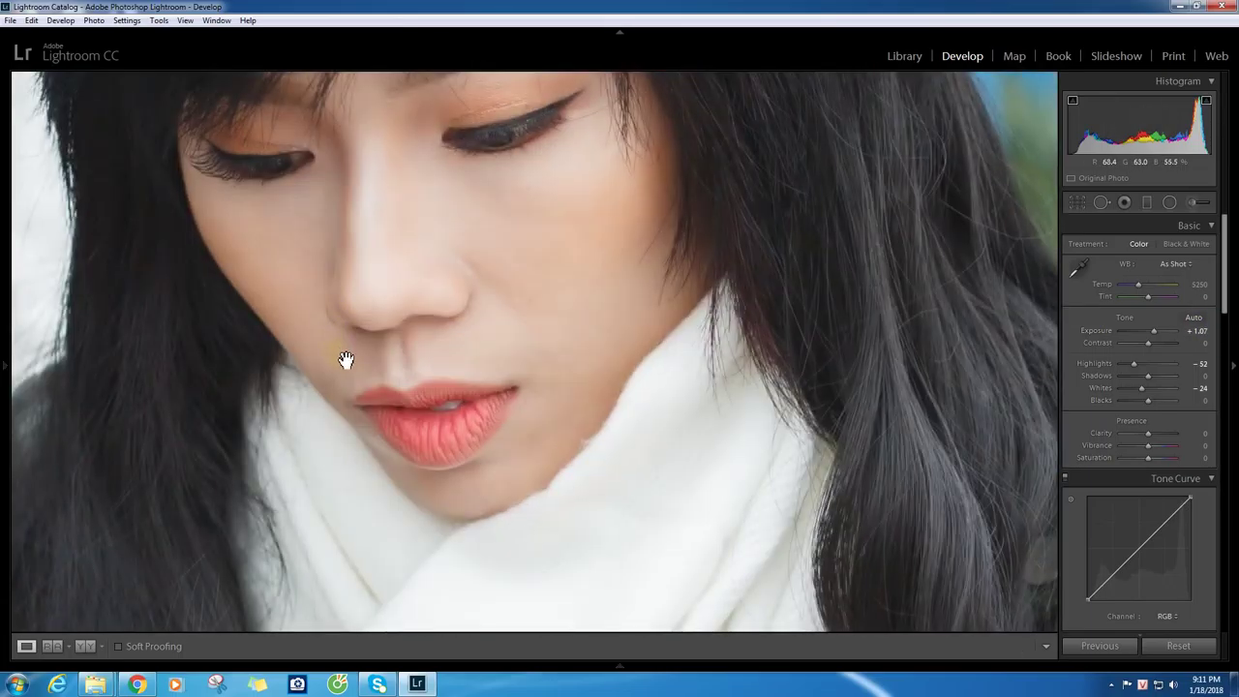
{"action": "left_click", "coordinate": [410, 294]}
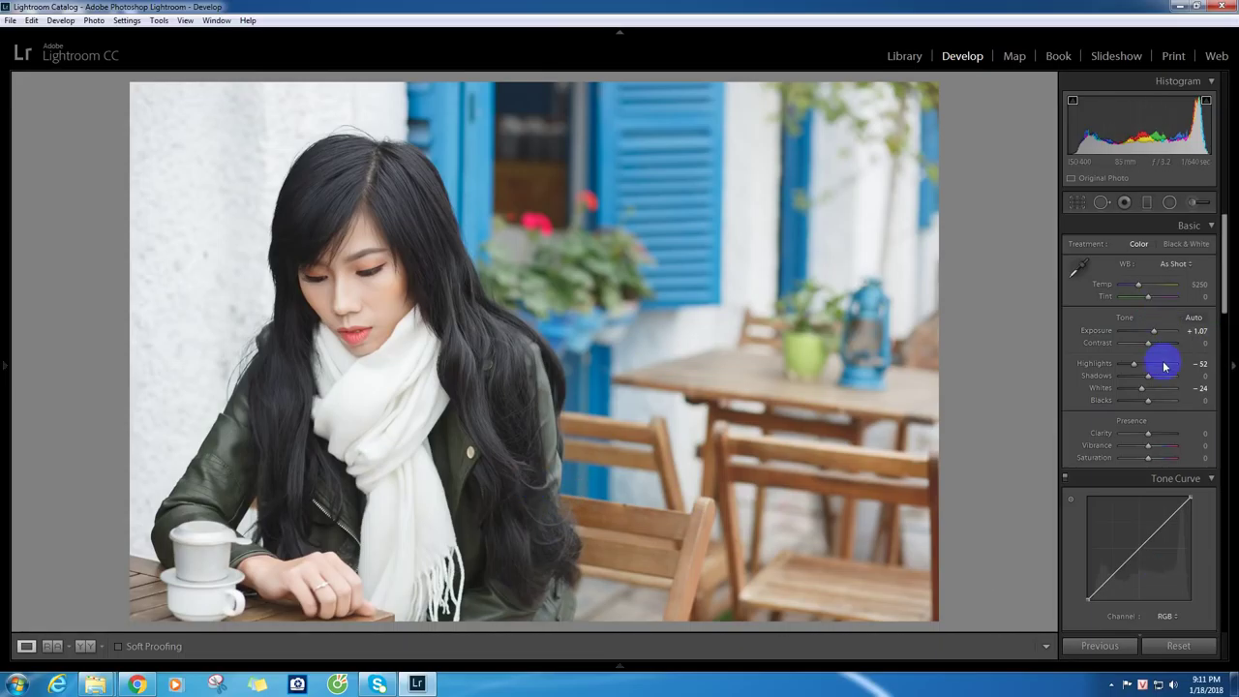
{"action": "left_click_drag", "start_coordinate": [1149, 379], "coordinate": [1146, 382]}
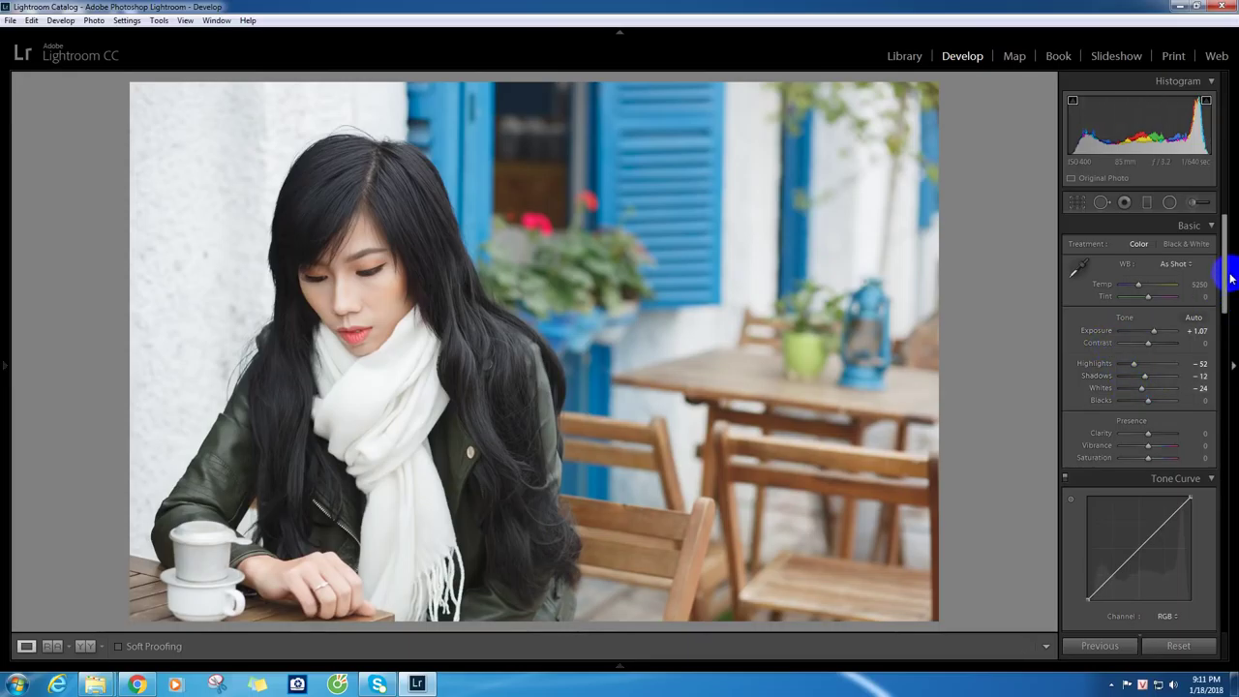
{"action": "mouse_move", "coordinate": [1224, 263]}
{"action": "left_mouse_down"}
{"action": "mouse_move", "coordinate": [1226, 599]}
{"action": "mouse_move", "coordinate": [1228, 346]}
{"action": "mouse_move", "coordinate": [1227, 582]}
{"action": "left_mouse_up"}
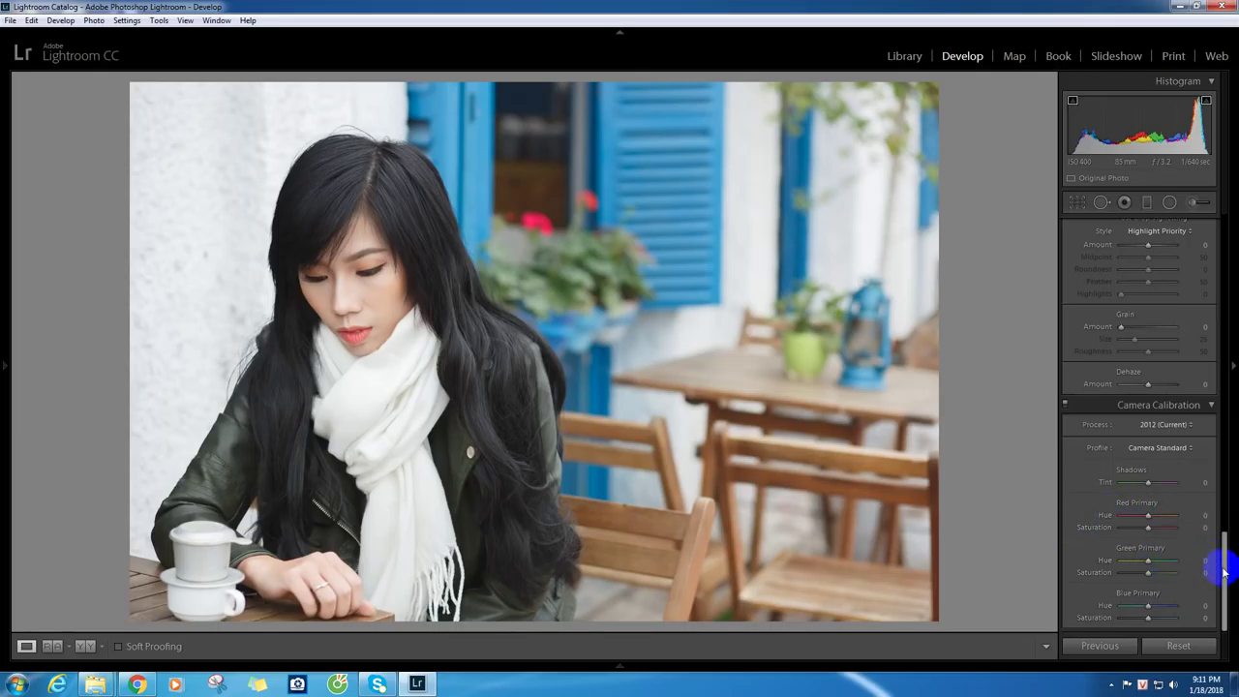
- Test maximum HSL Red saturation, then reset it to 0
{"action": "mouse_move", "coordinate": [1223, 569]}
{"action": "left_mouse_down"}
{"action": "mouse_move", "coordinate": [1230, 395]}
{"action": "mouse_move", "coordinate": [1186, 372]}
{"action": "left_mouse_up"}
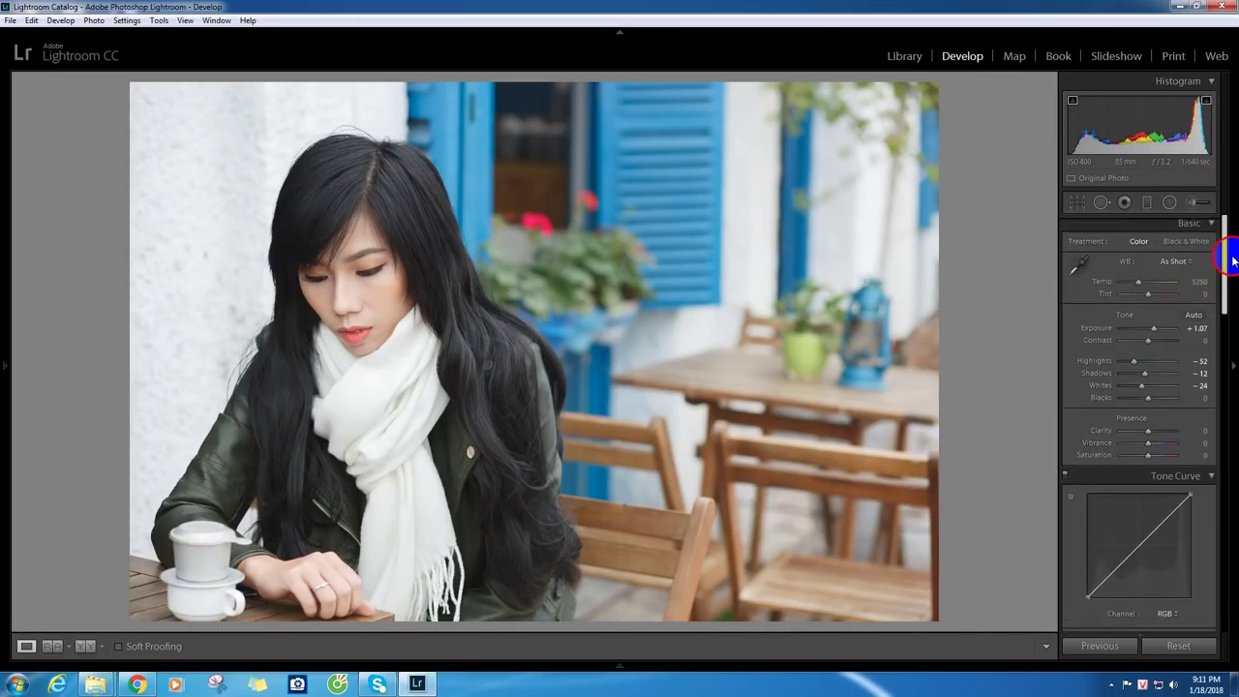
{"action": "left_click", "coordinate": [1118, 405]}
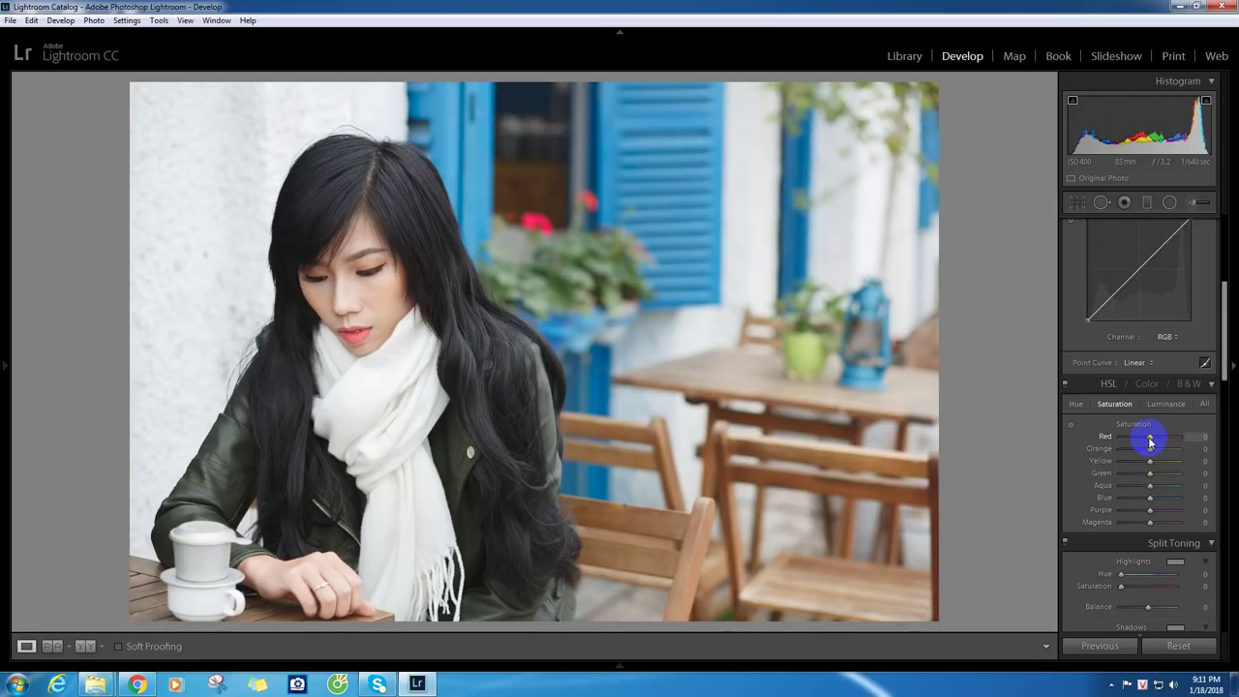
{"action": "left_click_drag", "start_coordinate": [1150, 440], "coordinate": [1211, 437]}
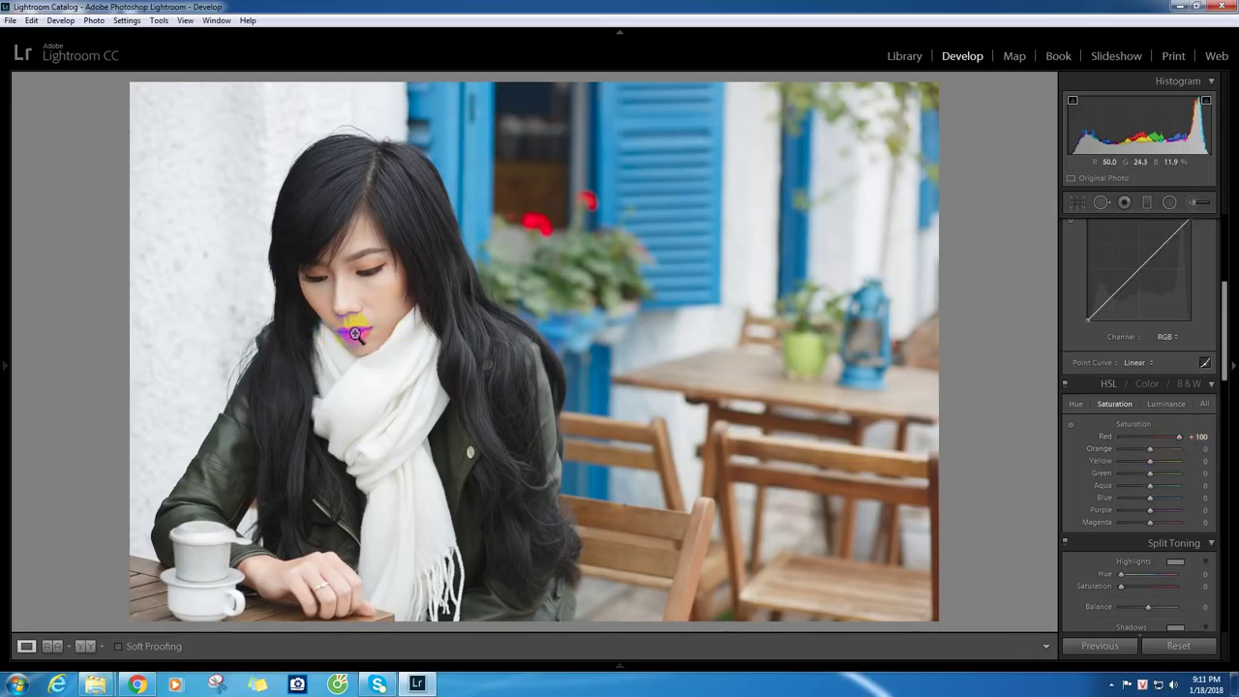
{"action": "double_click", "coordinate": [1180, 439]}
- Set Camera Calibration Red Primary Saturation to -10
{"action": "left_click_drag", "start_coordinate": [1225, 329], "coordinate": [1234, 655]}
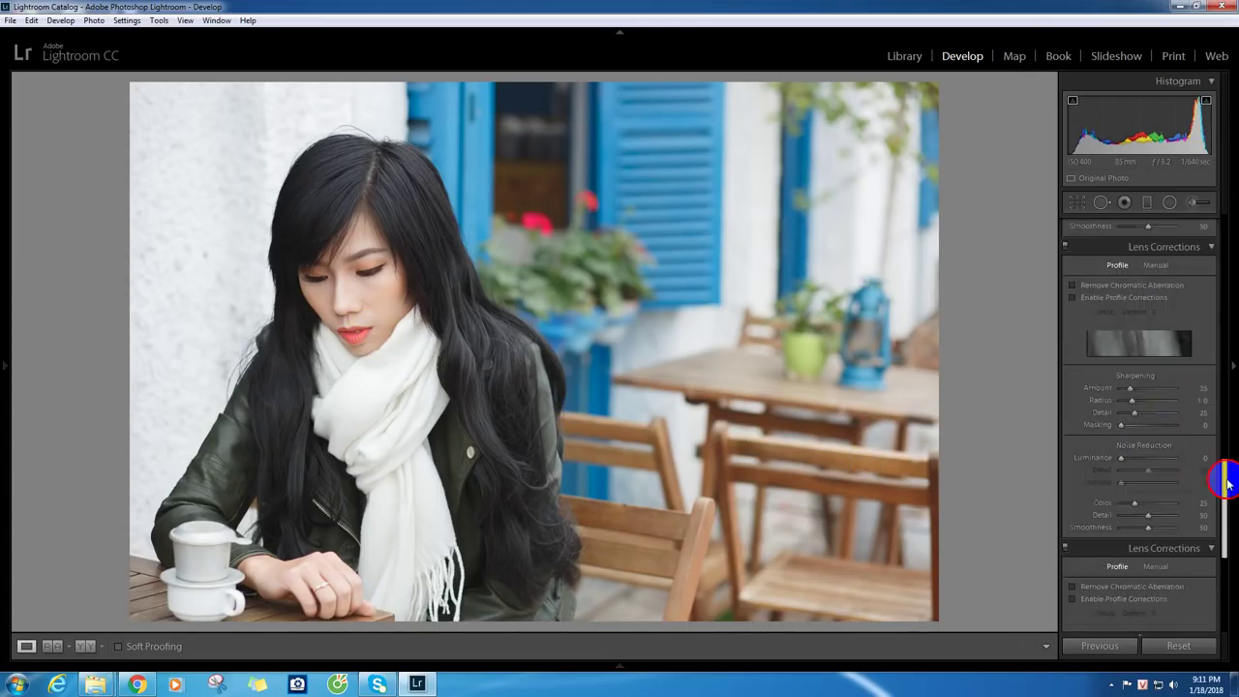
{"action": "left_click_drag", "start_coordinate": [1148, 527], "coordinate": [1199, 535]}
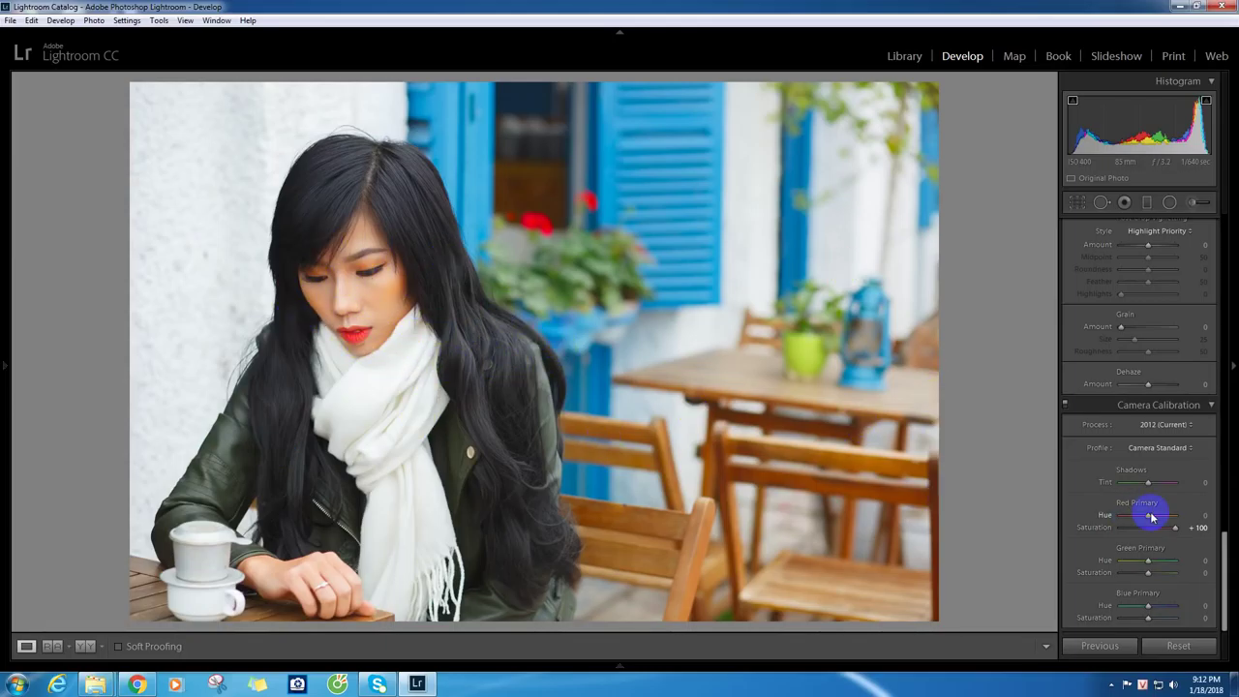
{"action": "double_click", "coordinate": [1176, 527]}
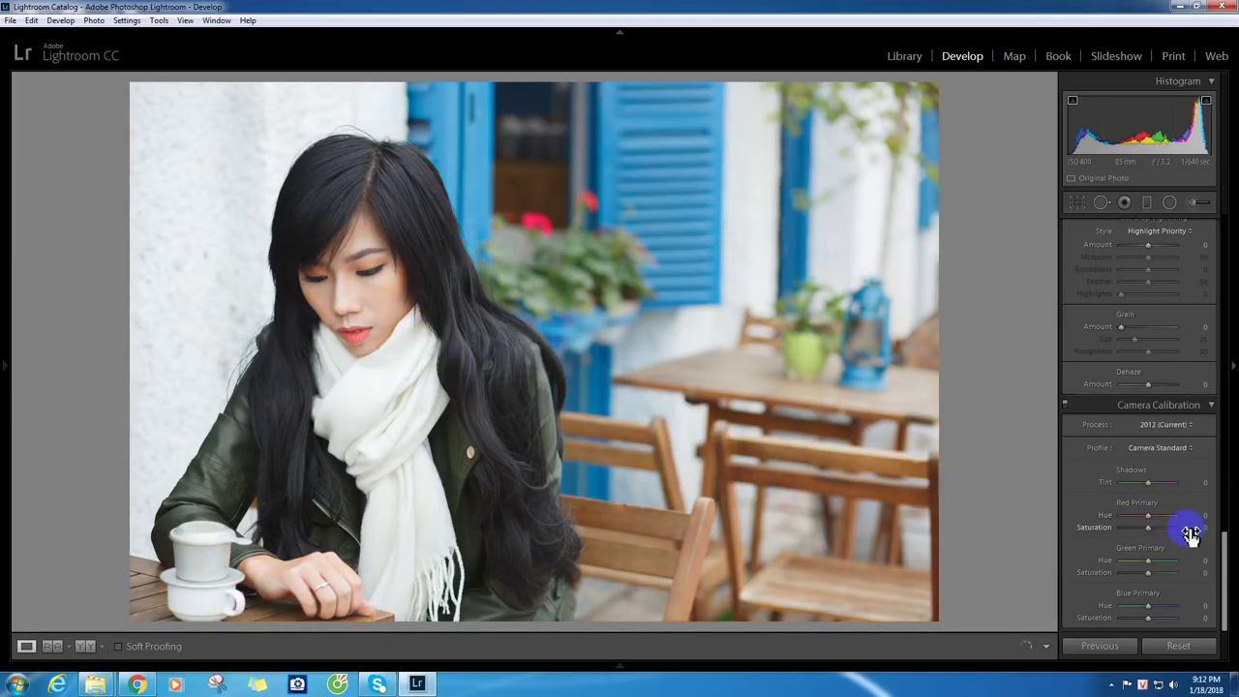
{"action": "left_click", "coordinate": [1197, 528]}
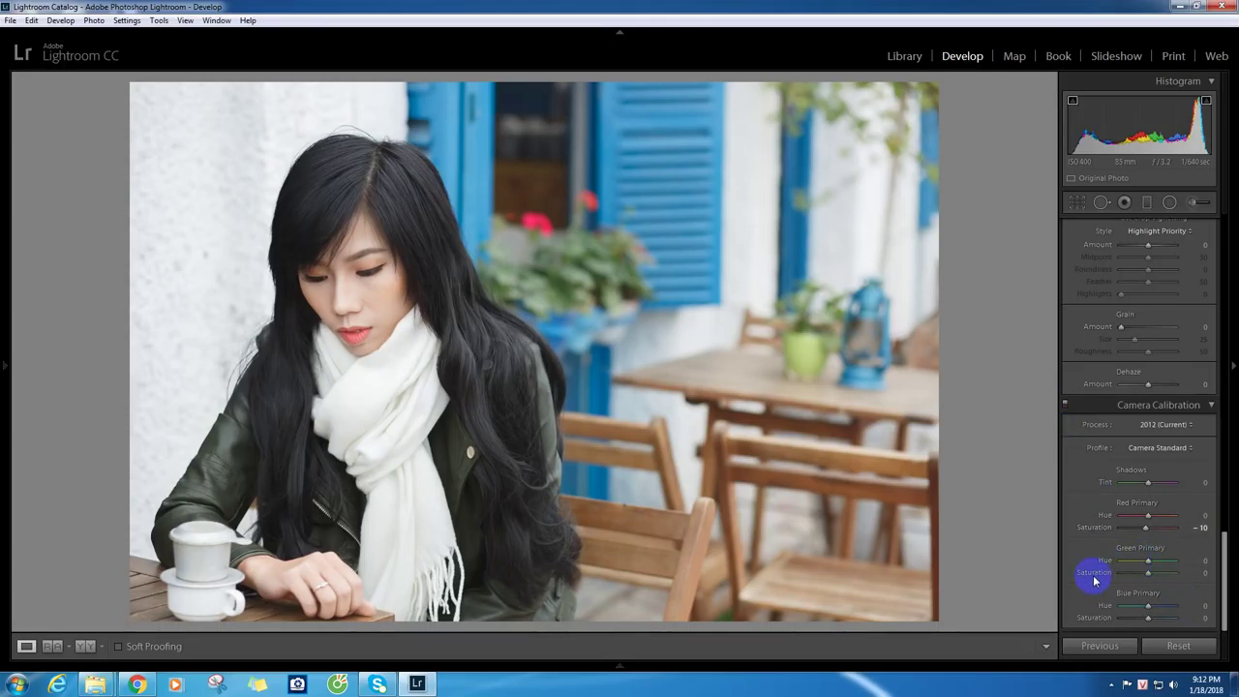
- Test and reset a full Orange hue shift, then push Green Primary Hue to +100
{"action": "left_click_drag", "start_coordinate": [1224, 571], "coordinate": [1235, 307]}
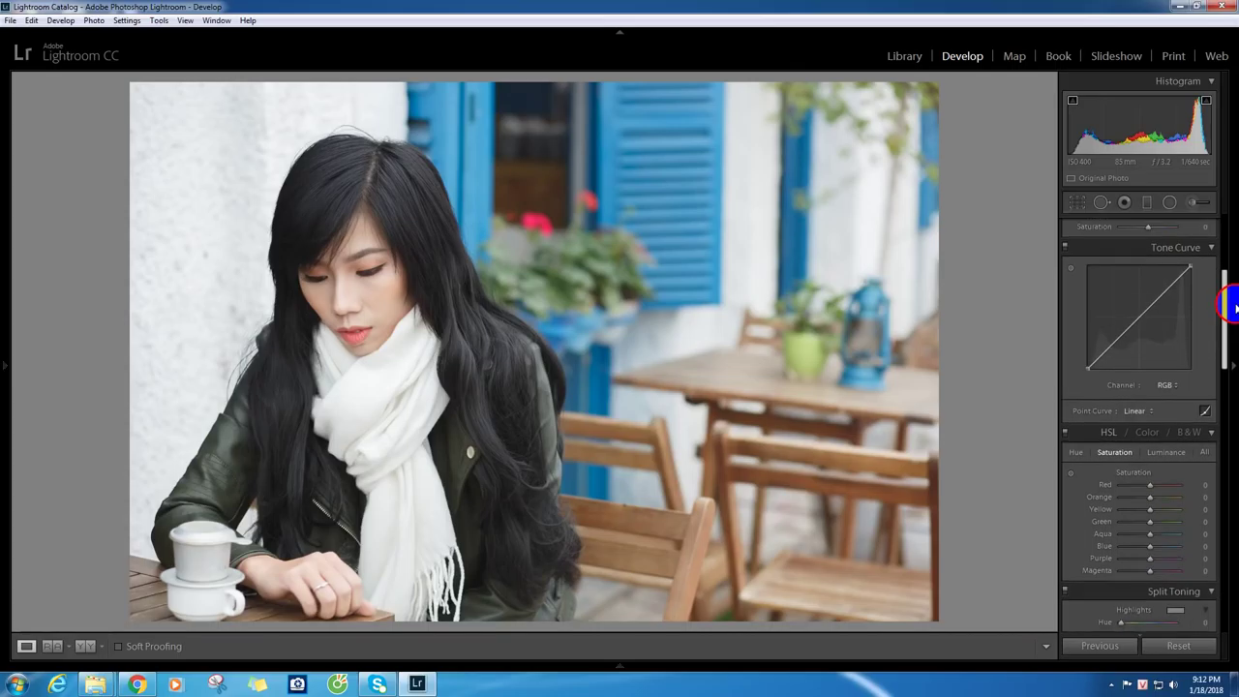
{"action": "left_click_drag", "start_coordinate": [1234, 307], "coordinate": [1234, 311]}
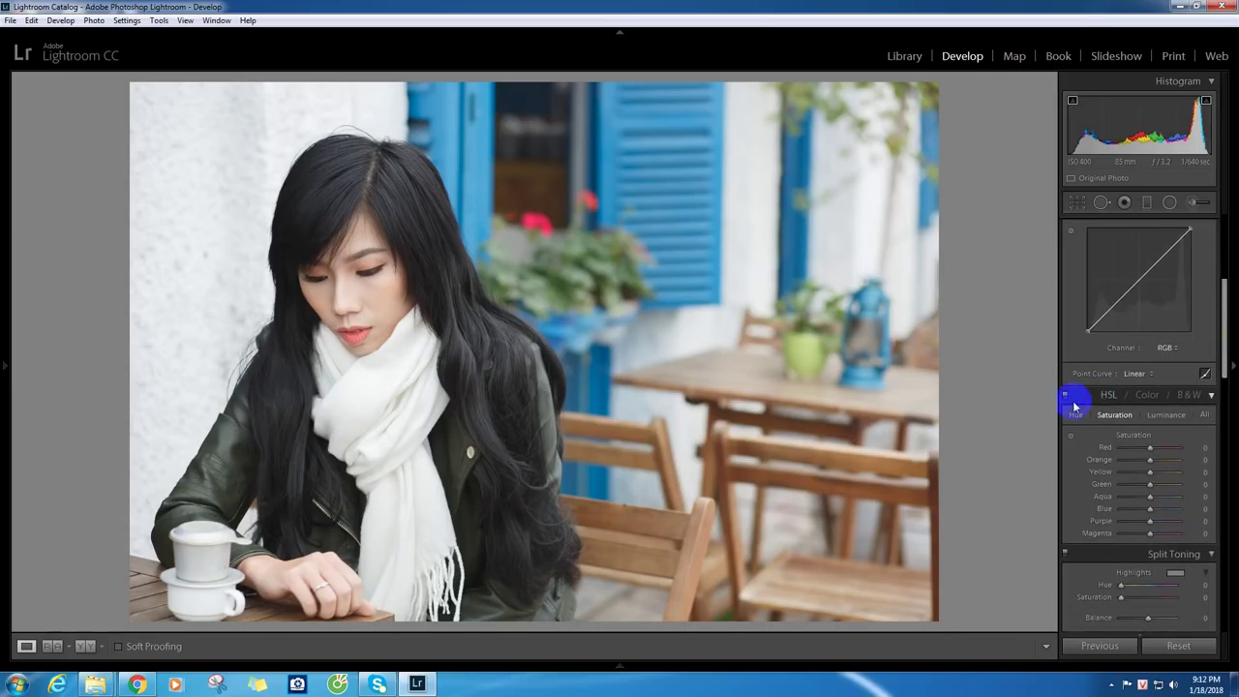
{"action": "left_click", "coordinate": [1077, 417]}
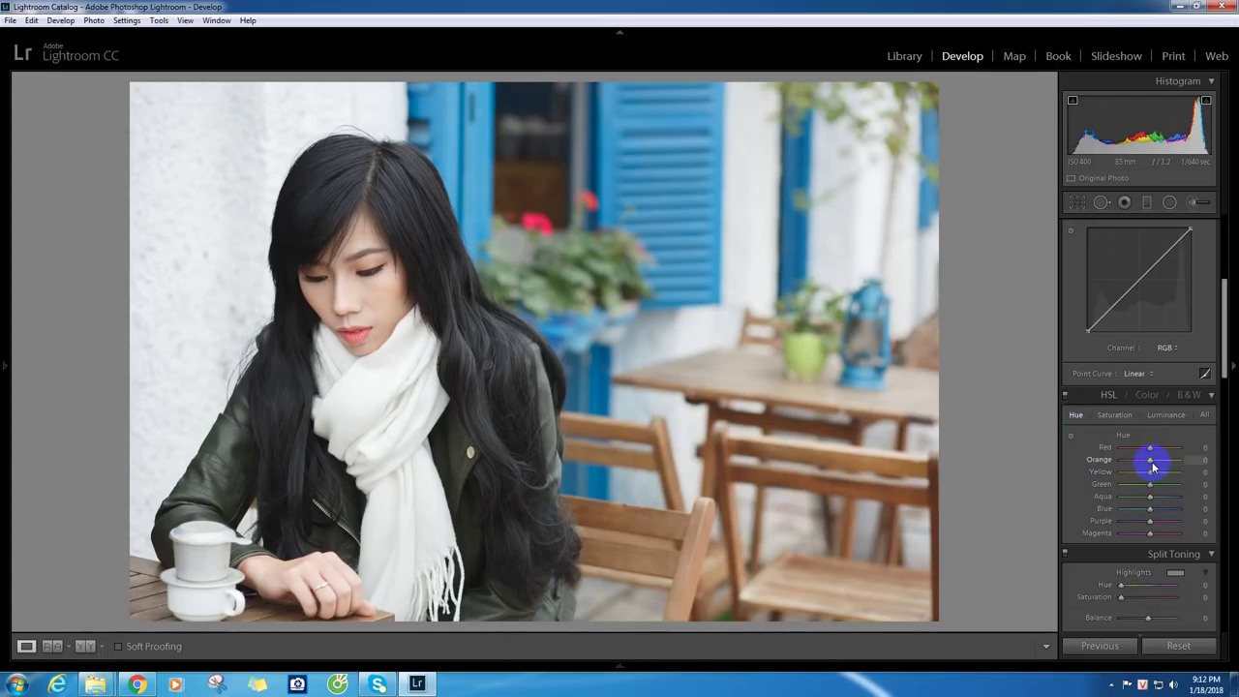
{"action": "left_click_drag", "start_coordinate": [1181, 456], "coordinate": [1059, 456]}
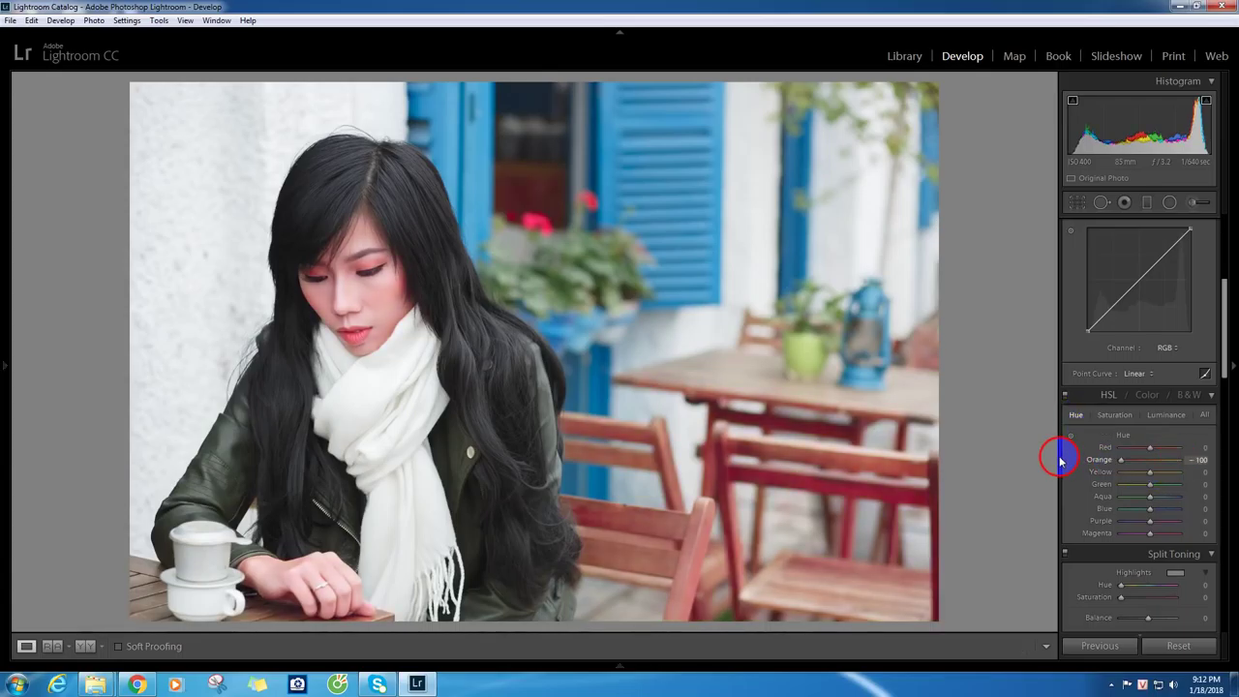
{"action": "double_click", "coordinate": [1121, 461]}
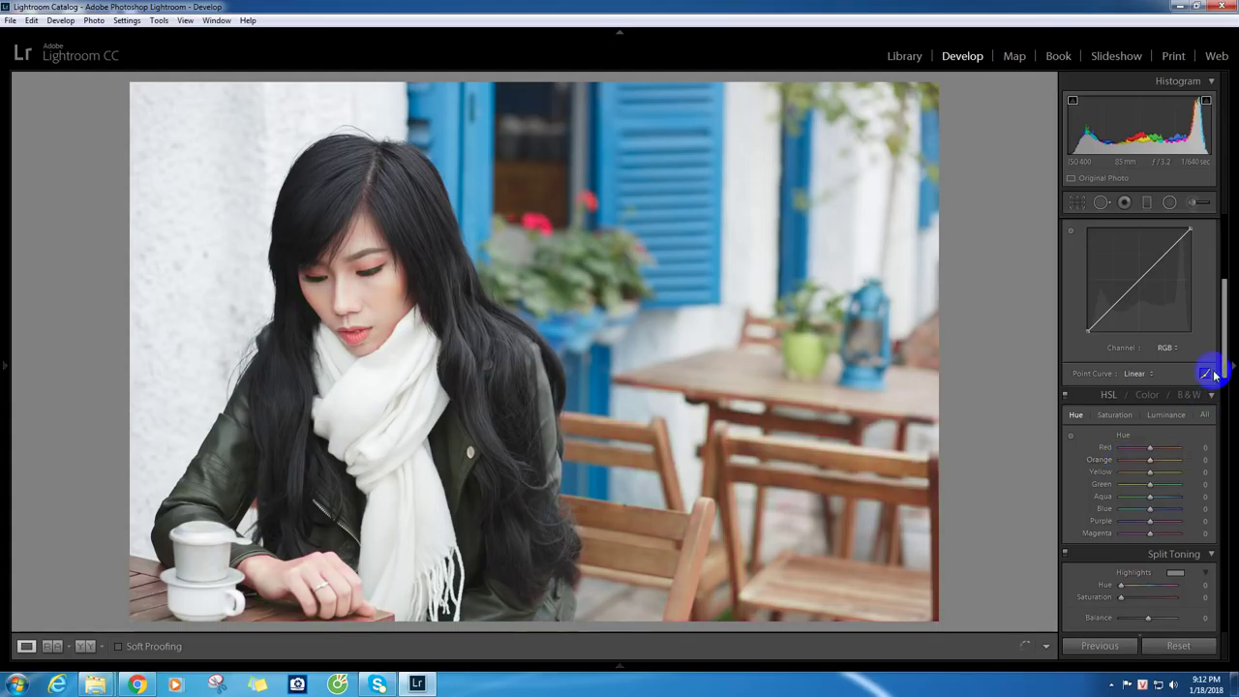
{"action": "left_click_drag", "start_coordinate": [1222, 359], "coordinate": [1222, 591]}
{"action": "mouse_move", "coordinate": [1148, 561]}
{"action": "left_mouse_down"}
{"action": "mouse_move", "coordinate": [1055, 561]}
{"action": "mouse_move", "coordinate": [1192, 571]}
{"action": "left_mouse_up"}
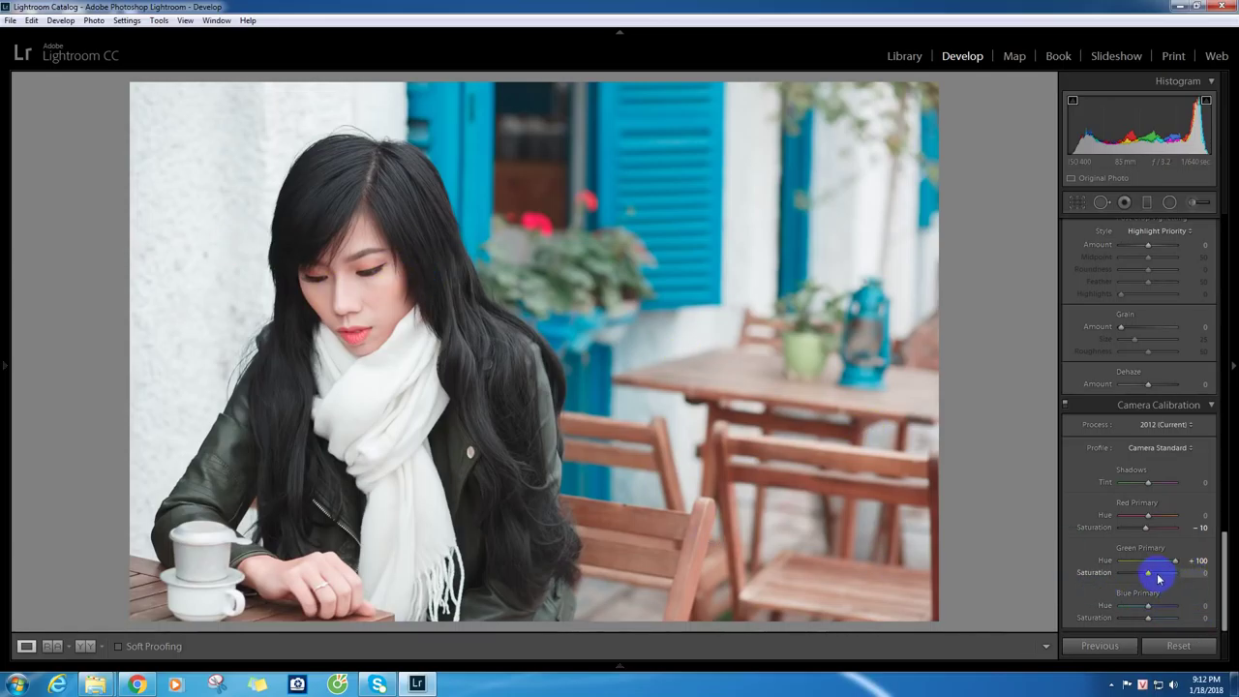
- Rework Green Primary hue and saturation, testing and resetting the saturation along the way
{"action": "mouse_move", "coordinate": [1174, 564]}
{"action": "left_mouse_down"}
{"action": "mouse_move", "coordinate": [1148, 561]}
{"action": "mouse_move", "coordinate": [1209, 581]}
{"action": "left_mouse_up"}
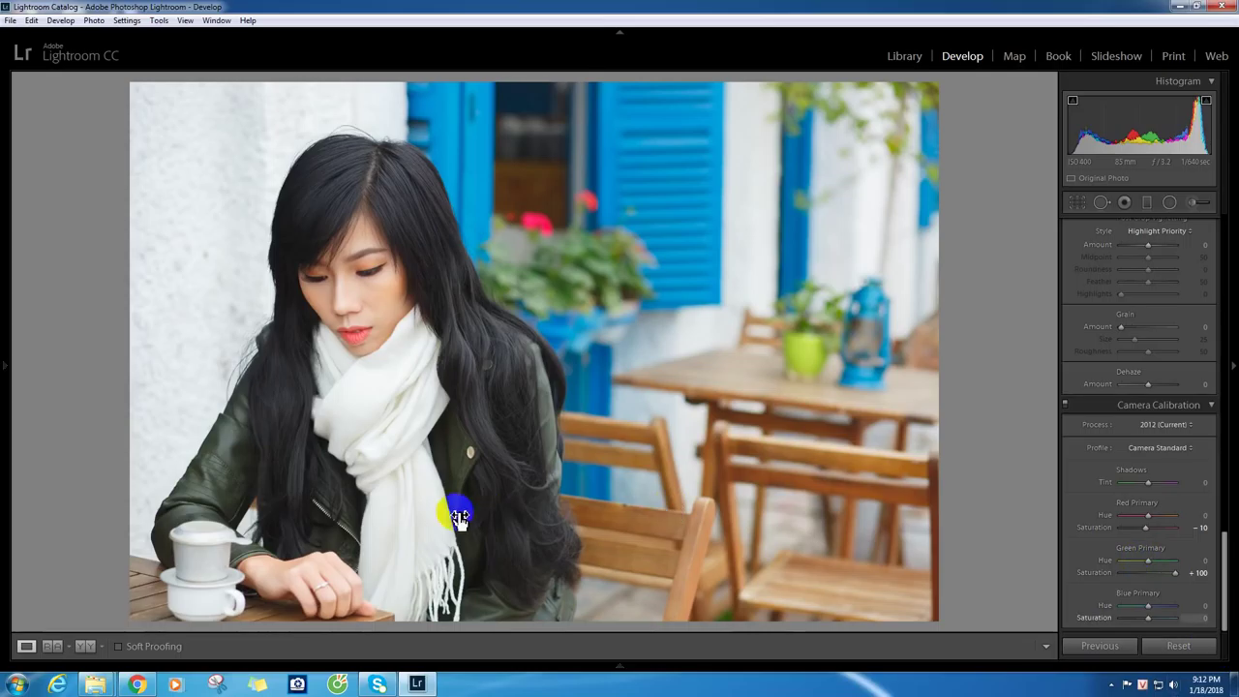
{"action": "double_click", "coordinate": [1178, 574]}
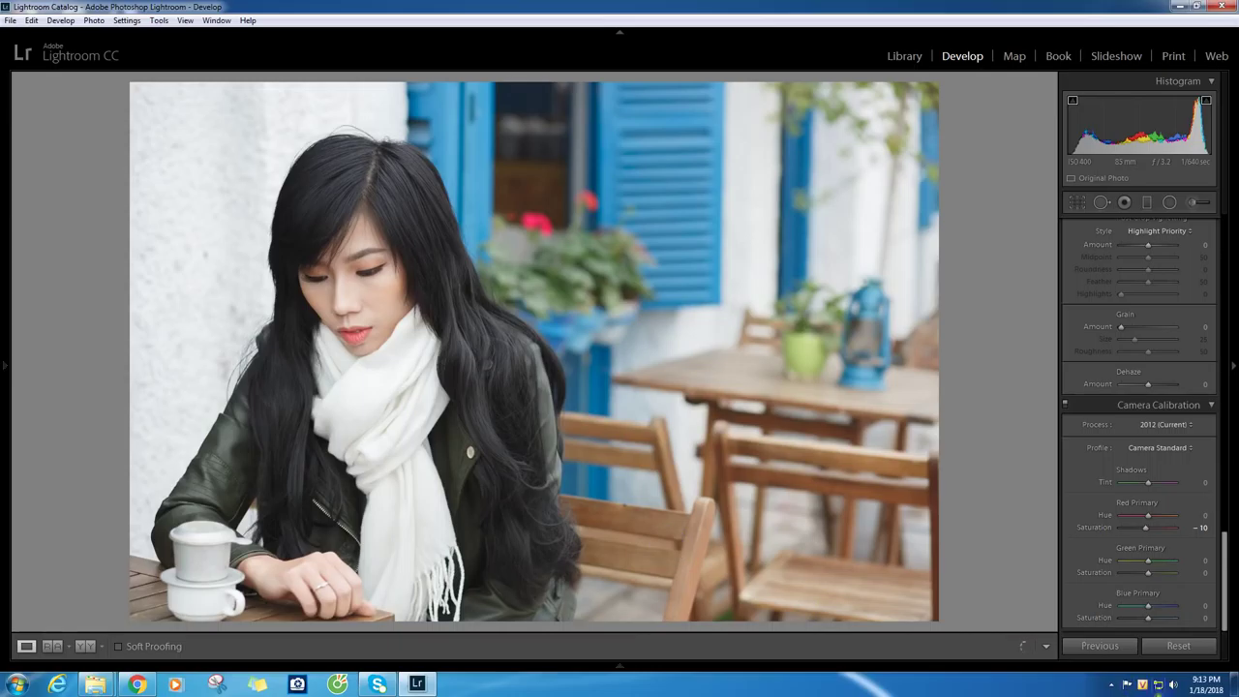
{"action": "left_click_drag", "start_coordinate": [1153, 563], "coordinate": [1163, 567]}
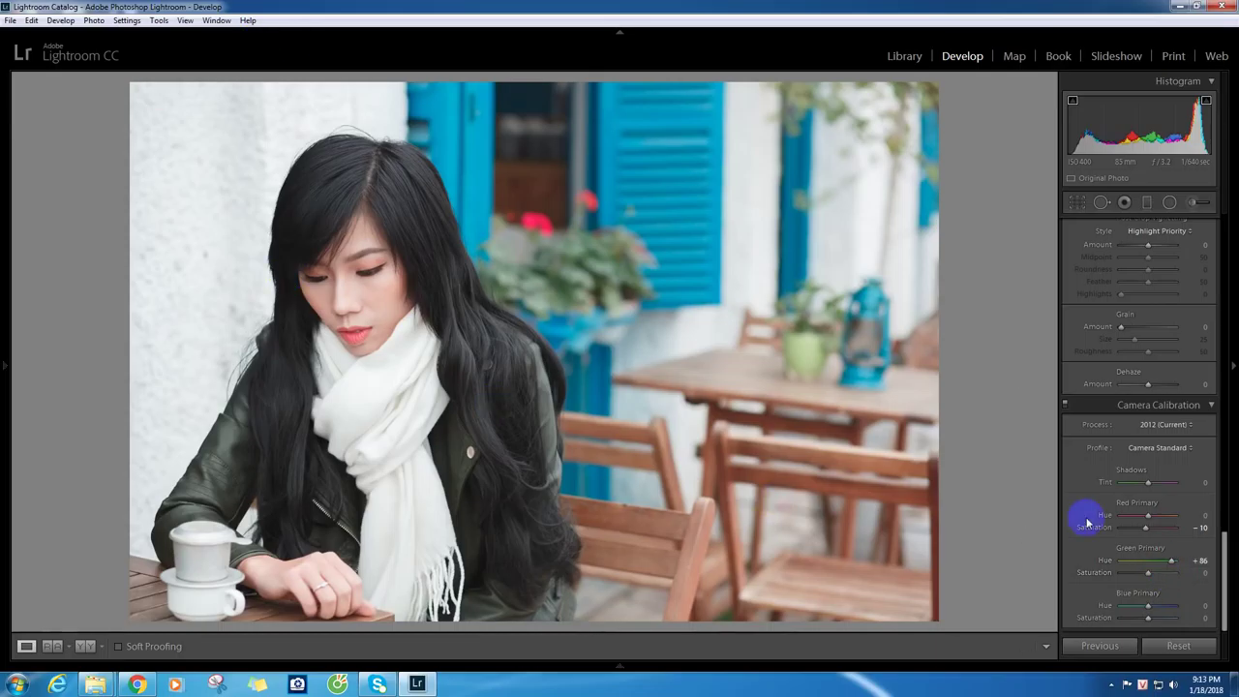
{"action": "left_click_drag", "start_coordinate": [1148, 577], "coordinate": [1163, 582]}
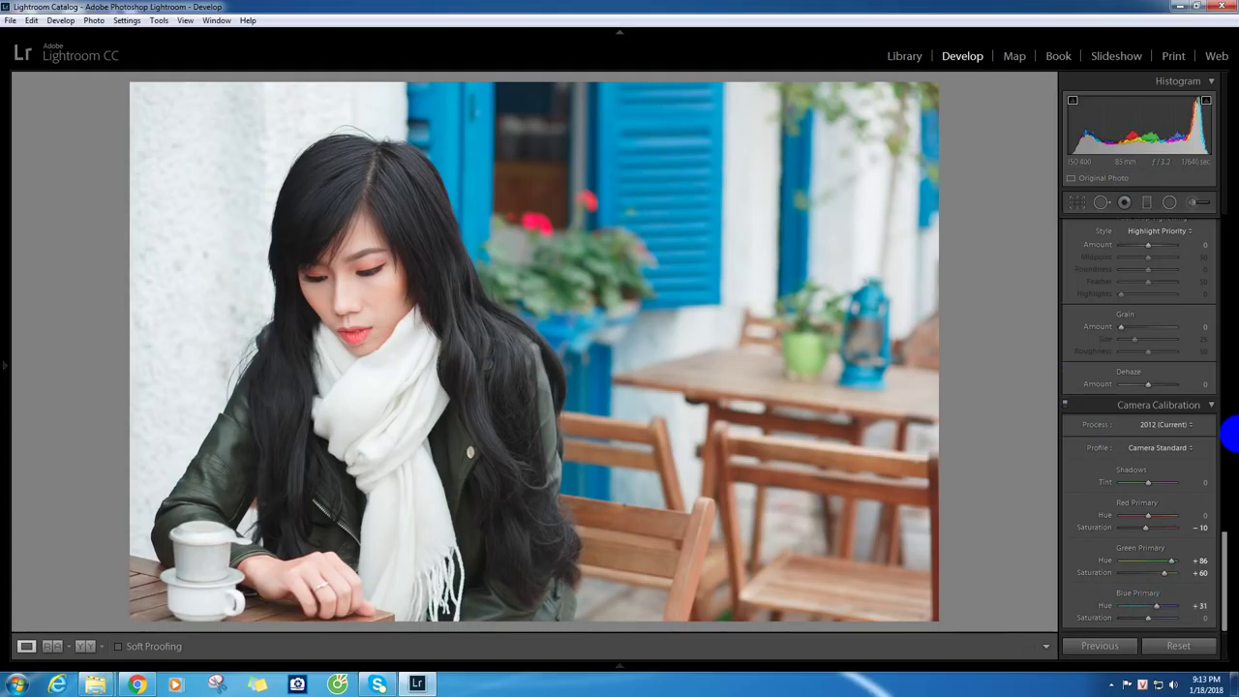
- Check the lips and face at 1:1, then mute Blue Primary Saturation to -14
{"action": "left_click", "coordinate": [348, 331]}
{"action": "left_click_drag", "start_coordinate": [416, 218], "coordinate": [597, 280]}
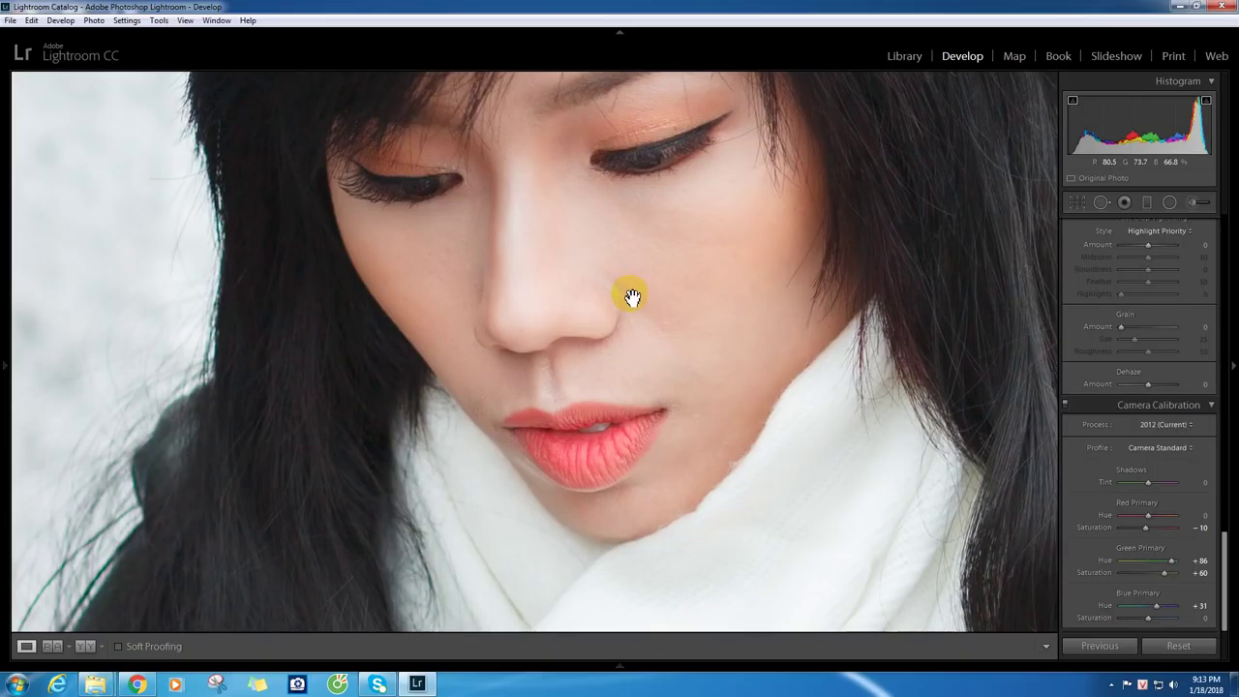
{"action": "left_click", "coordinate": [644, 233]}
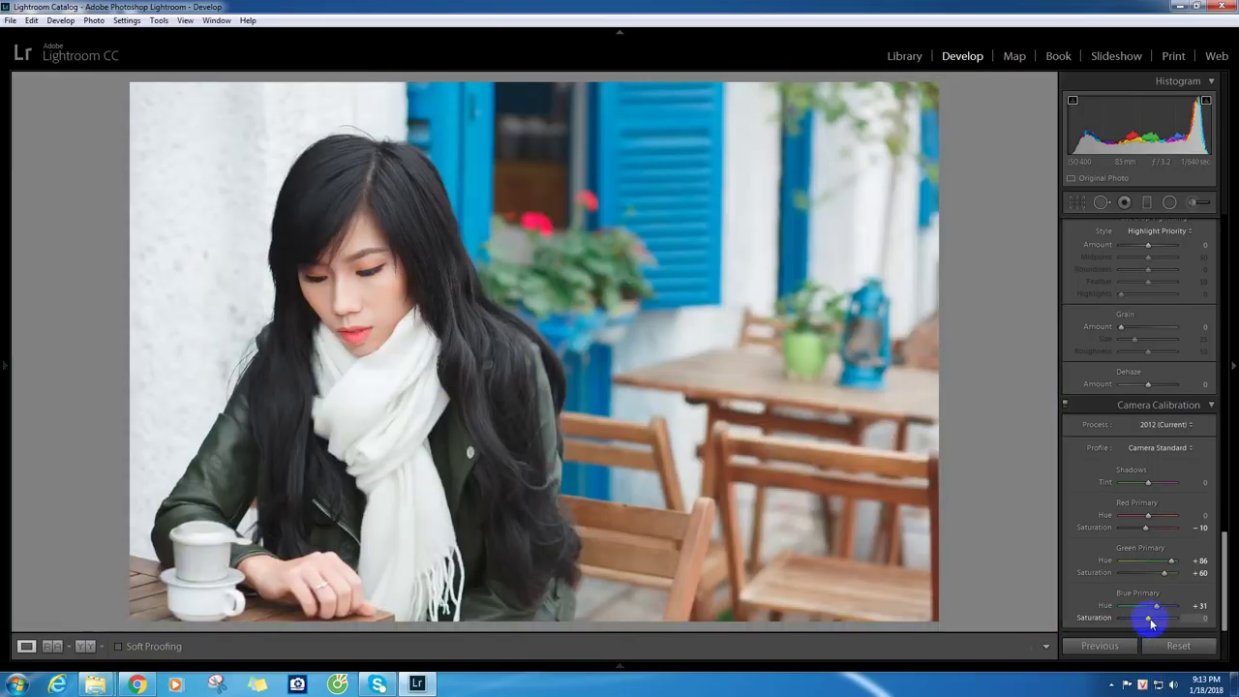
{"action": "left_click_drag", "start_coordinate": [1151, 624], "coordinate": [1149, 623]}
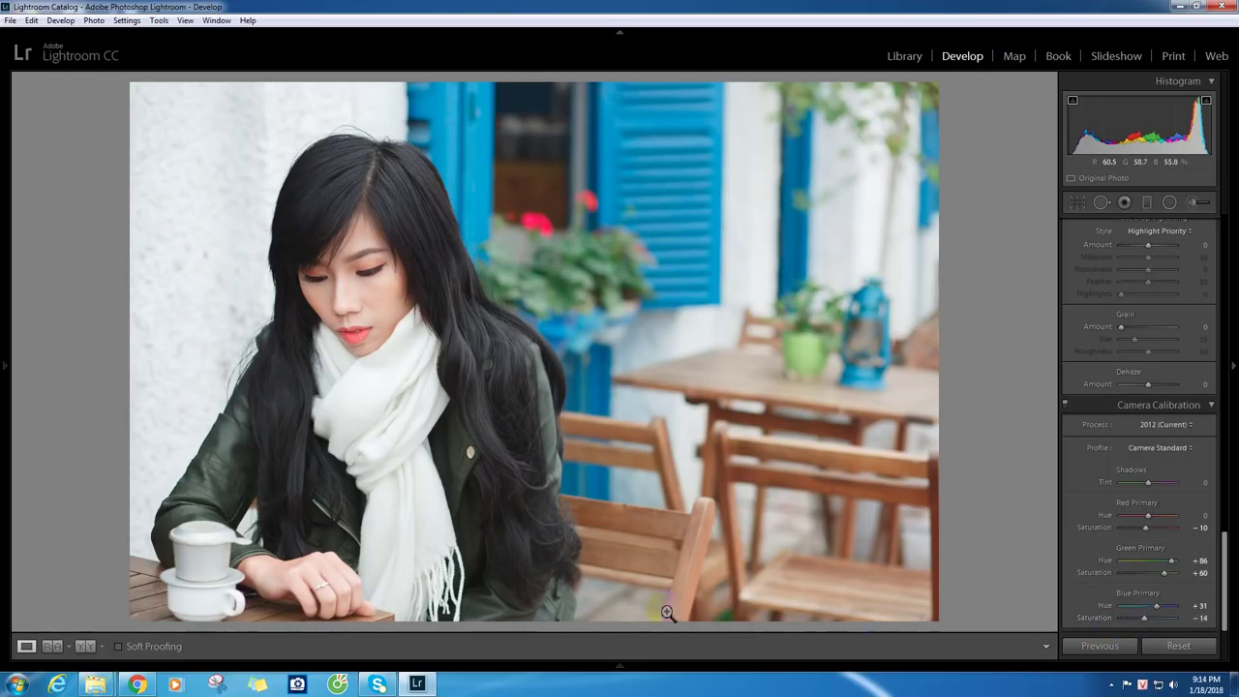
{"action": "left_click", "coordinate": [374, 390]}
- Scroll up from Camera Calibration to the HSL Hue and Split Toning panels
{"action": "left_click", "coordinate": [309, 577]}
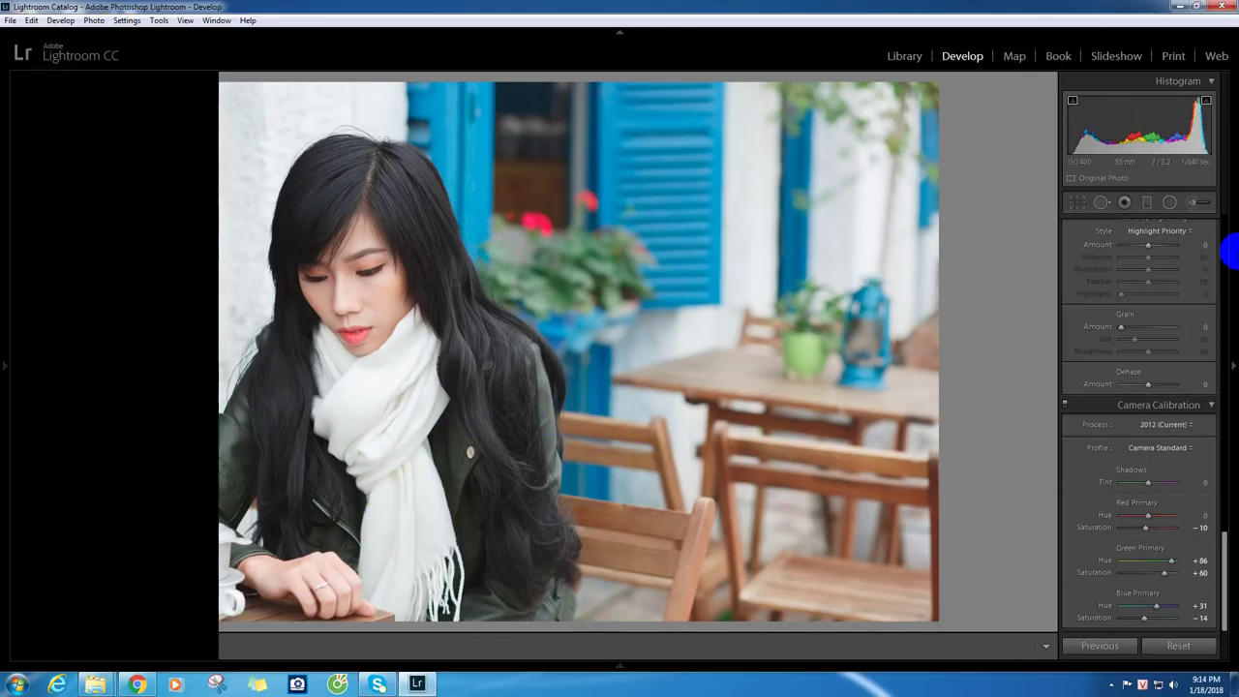
{"action": "mouse_move", "coordinate": [1222, 554]}
{"action": "left_mouse_down"}
{"action": "mouse_move", "coordinate": [1216, 288]}
{"action": "mouse_move", "coordinate": [1215, 346]}
{"action": "left_mouse_up"}
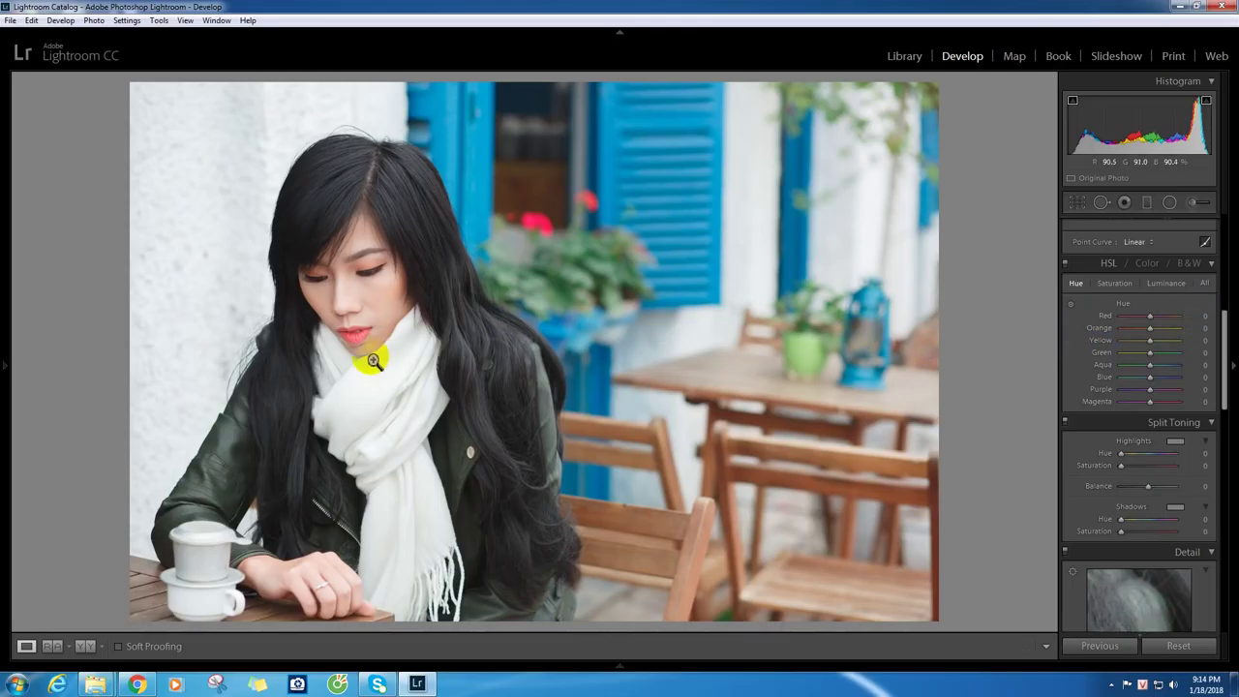
- Set HSL Hue Red +9, Orange +13, Yellow +20, Green +9, Aqua +9, then view Before & After
{"action": "left_click", "coordinate": [354, 338]}
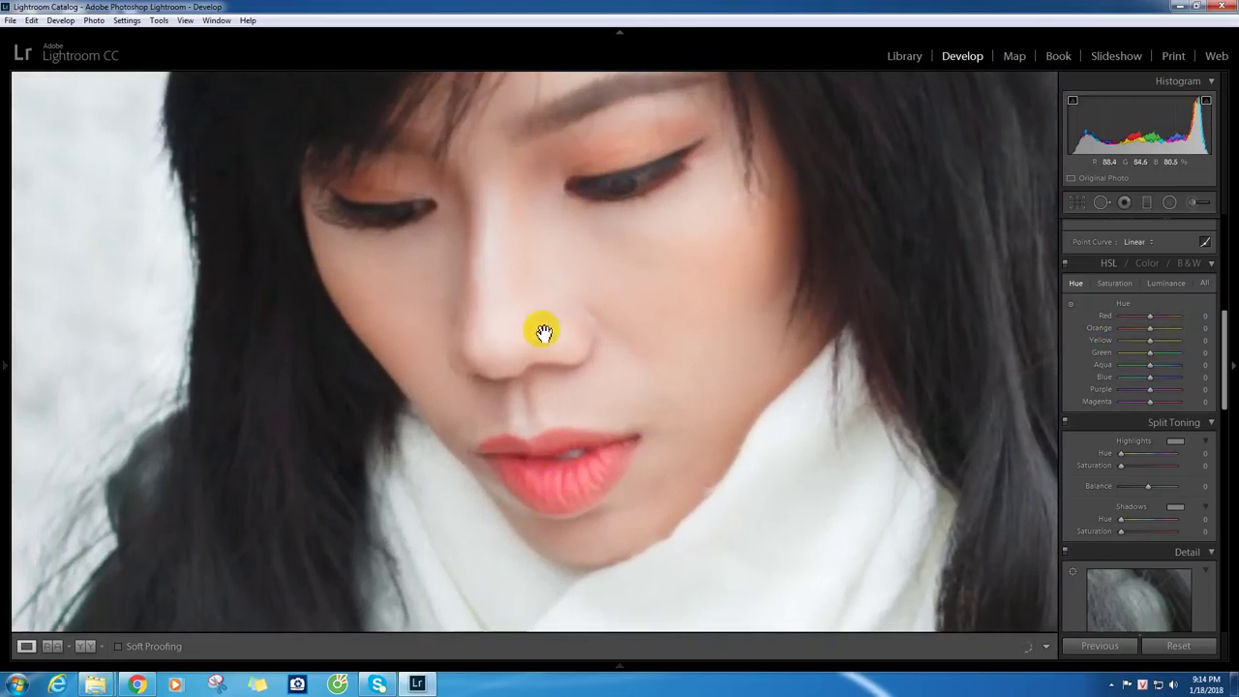
{"action": "left_click", "coordinate": [1205, 316]}
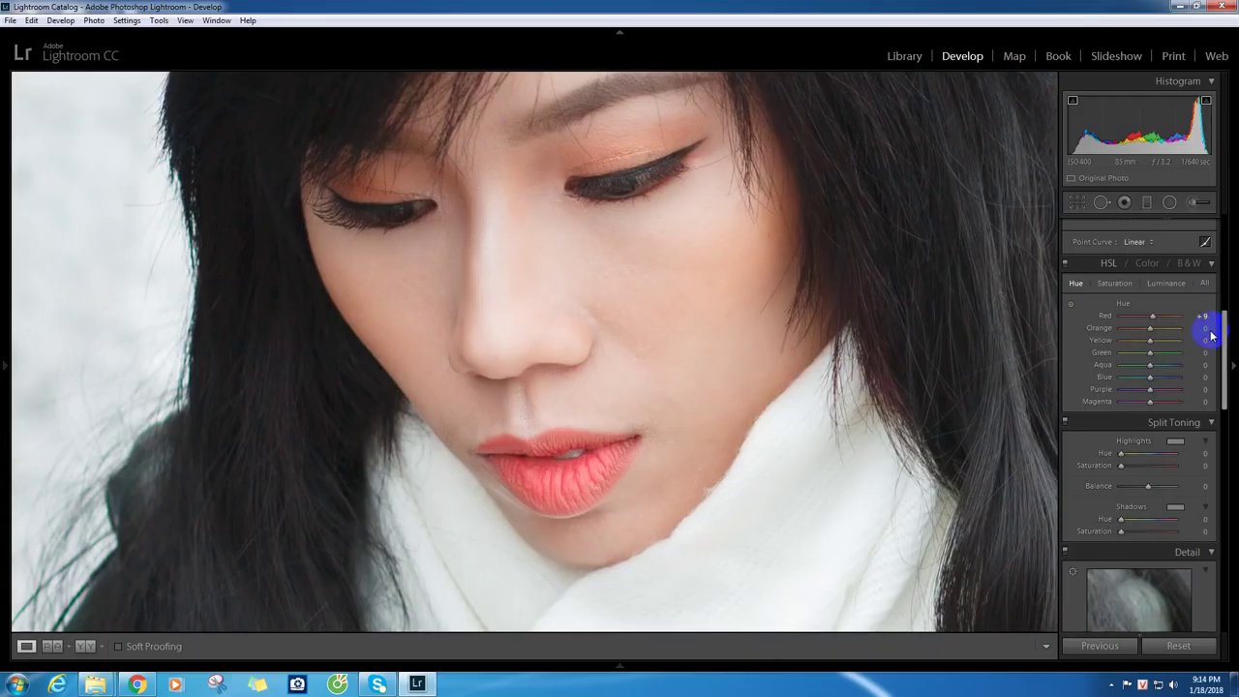
{"action": "left_click", "coordinate": [703, 332]}
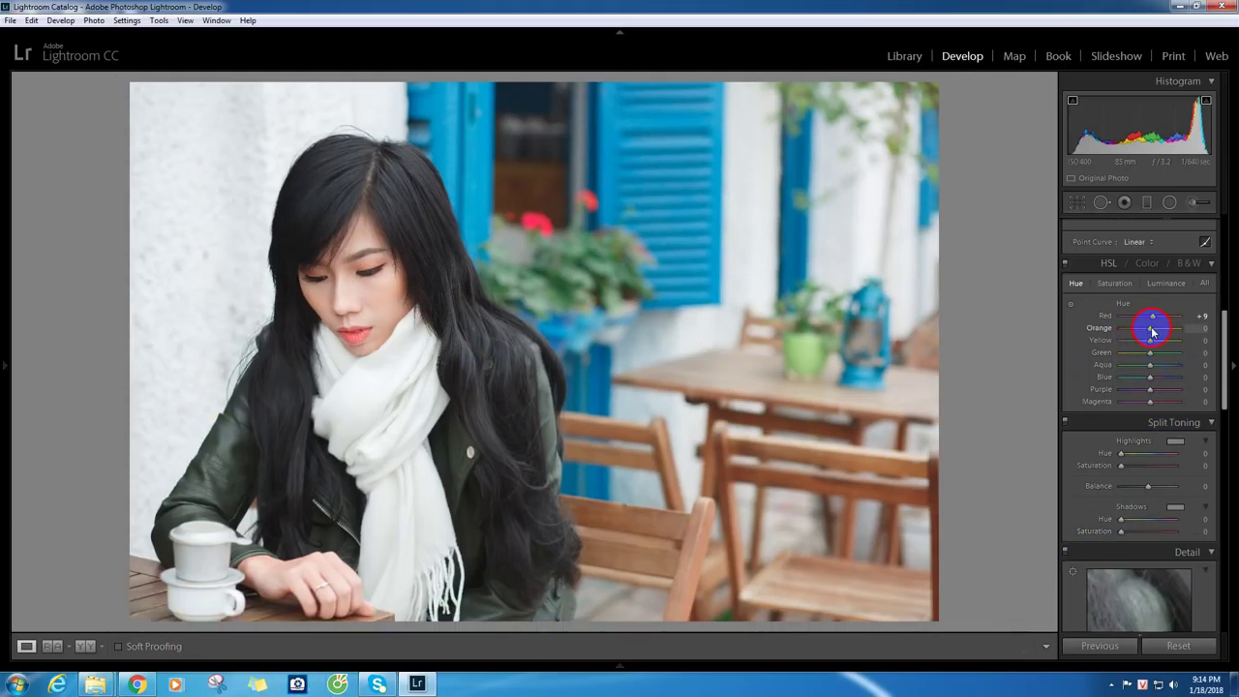
{"action": "left_click_drag", "start_coordinate": [1155, 330], "coordinate": [1156, 330]}
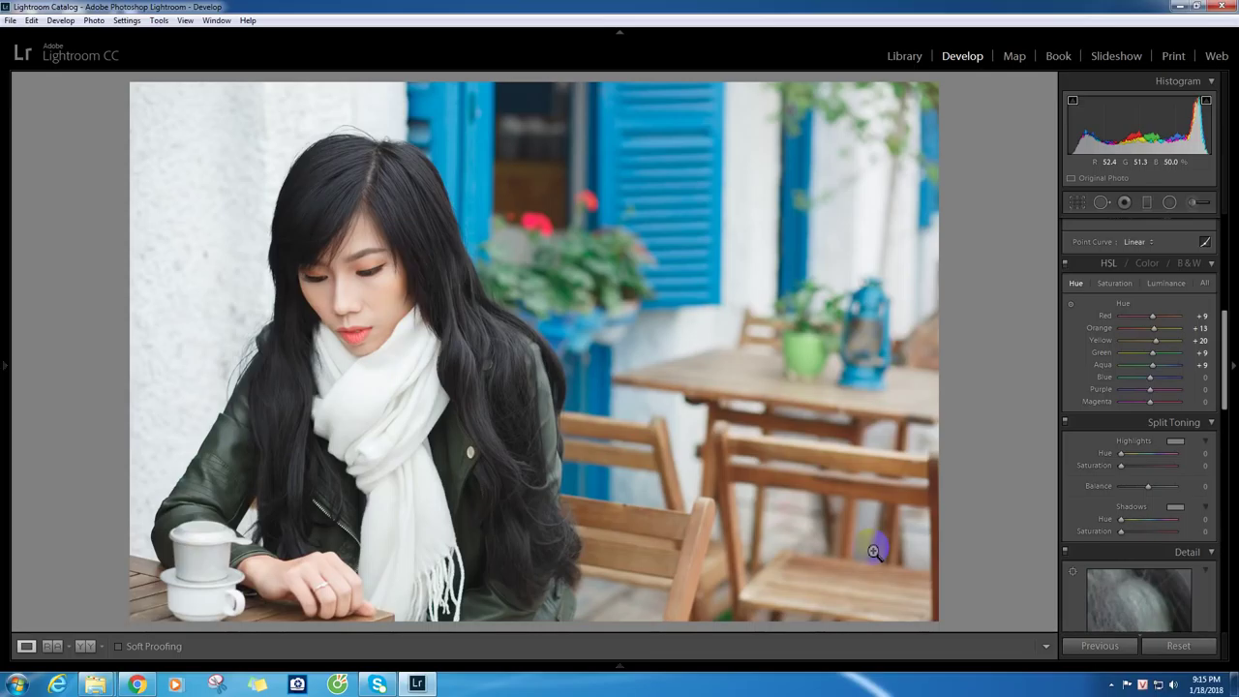
{"action": "key", "text": "y"}
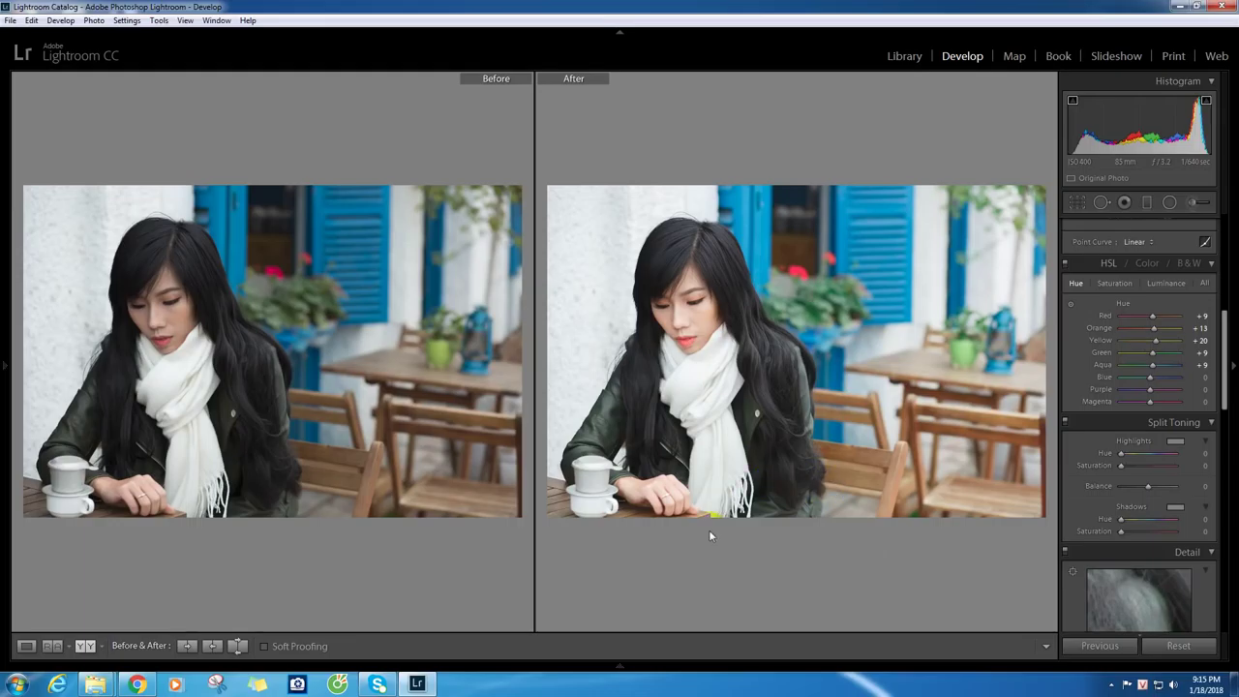
- Set Split Toning highlights to hue 219 and saturation 20, checking against the before view
{"action": "left_click", "coordinate": [1206, 454]}
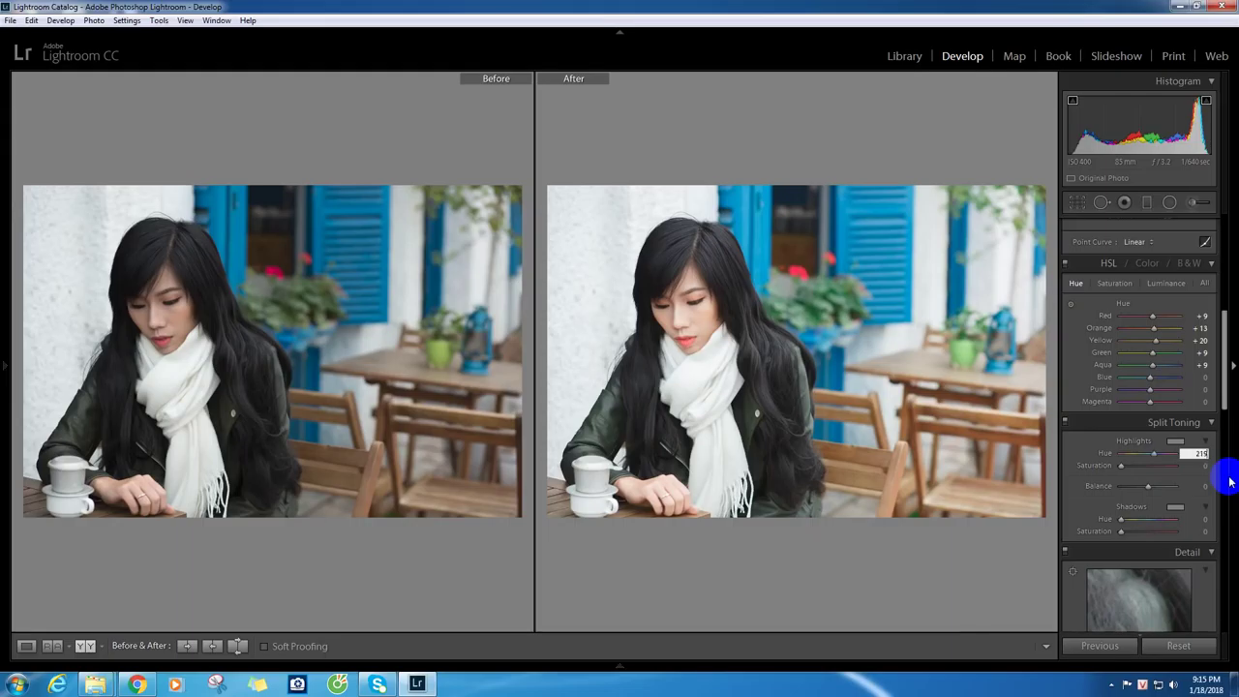
{"action": "left_click", "coordinate": [1206, 467]}
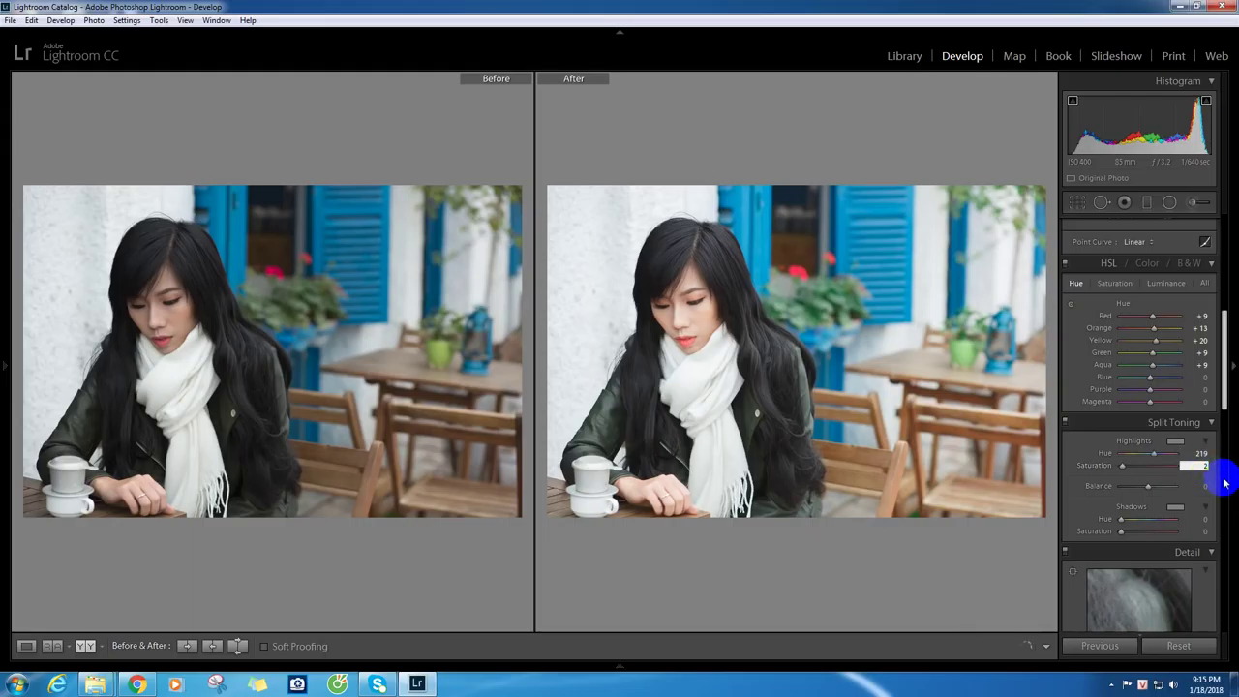
{"action": "type", "text": "0"}
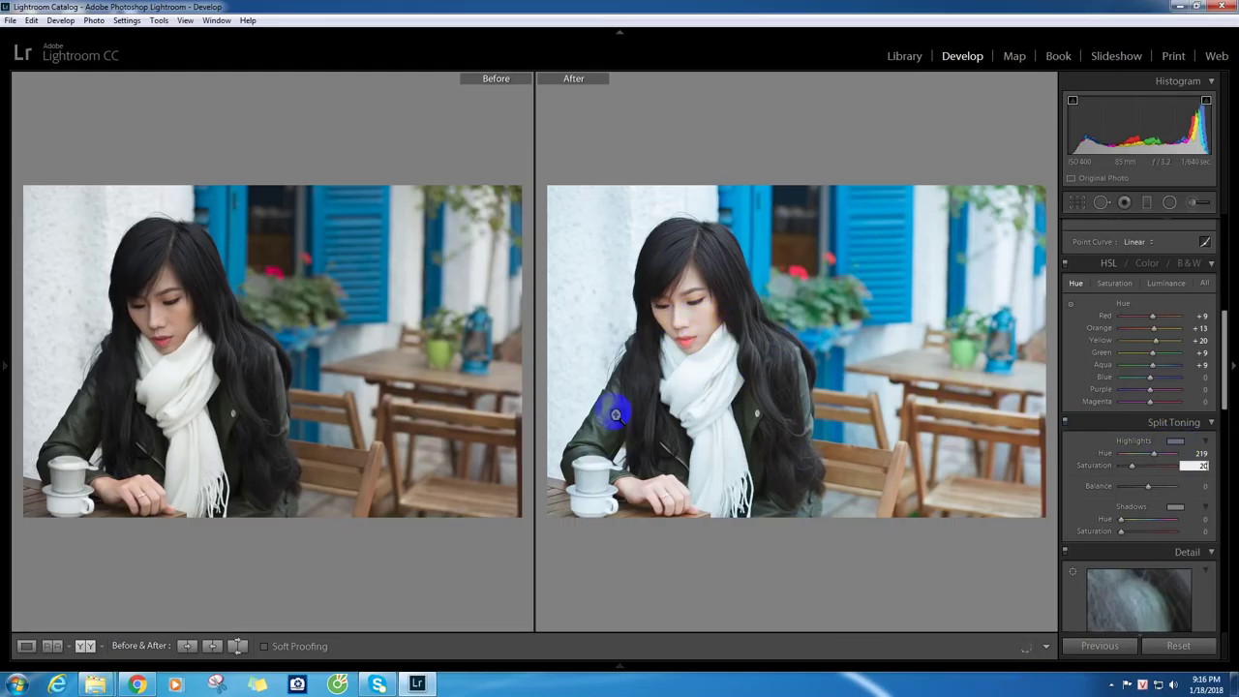
{"action": "type", "text": "102"}
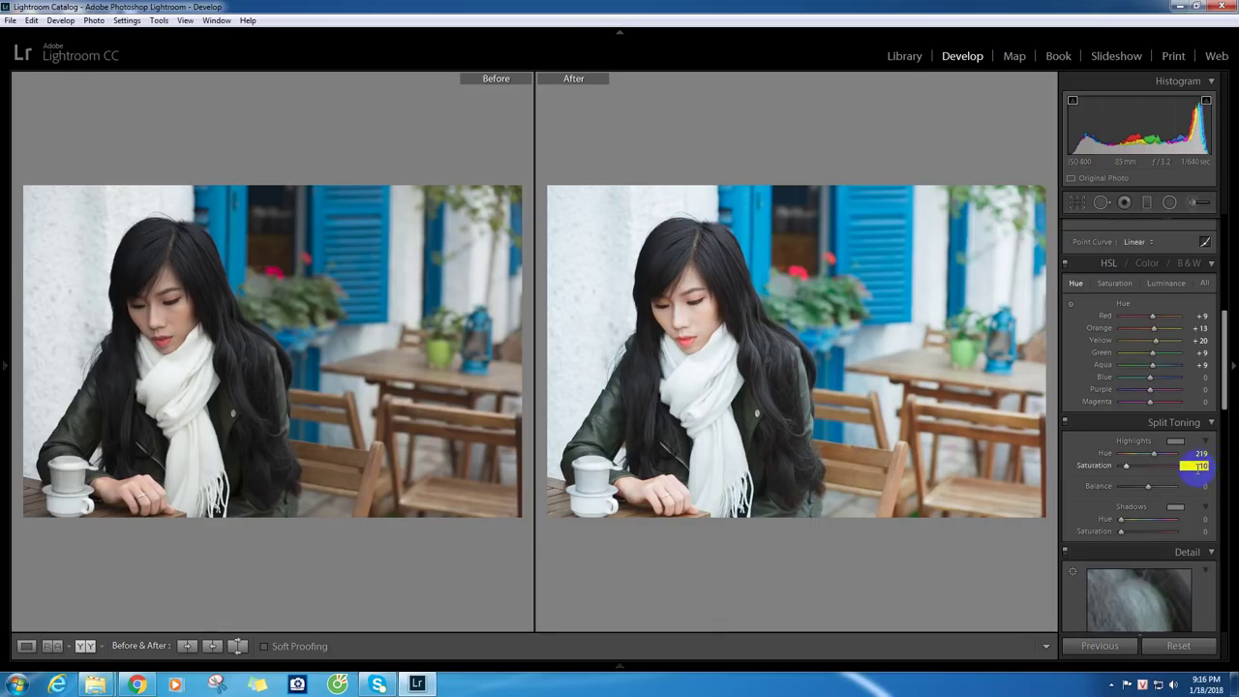
{"action": "type", "text": "0"}
{"action": "key", "text": "Return"}
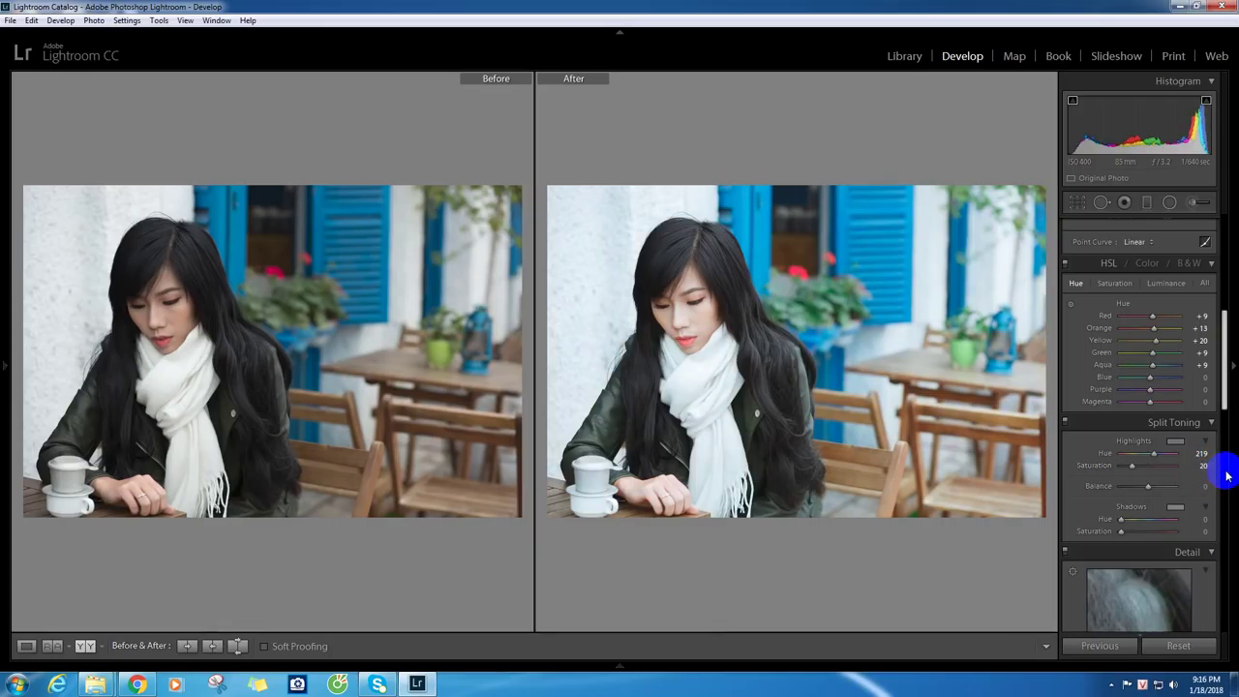
{"action": "left_click", "coordinate": [681, 326]}
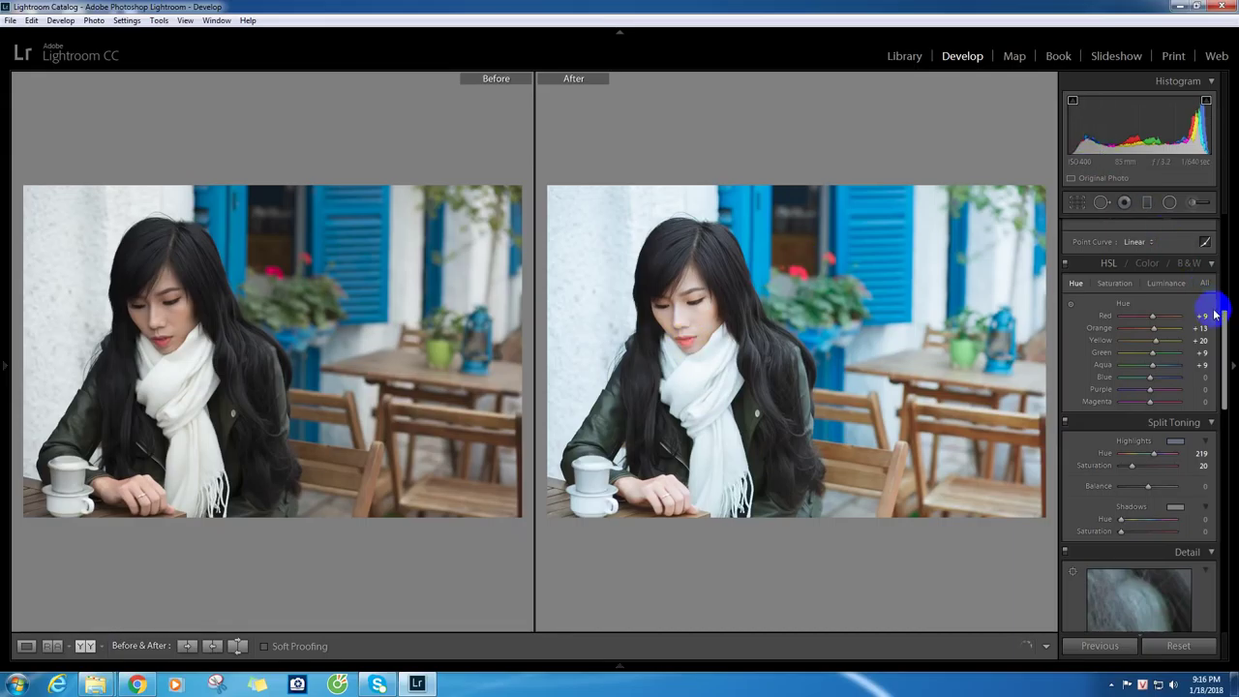
{"action": "left_click_drag", "start_coordinate": [1222, 339], "coordinate": [1222, 193]}
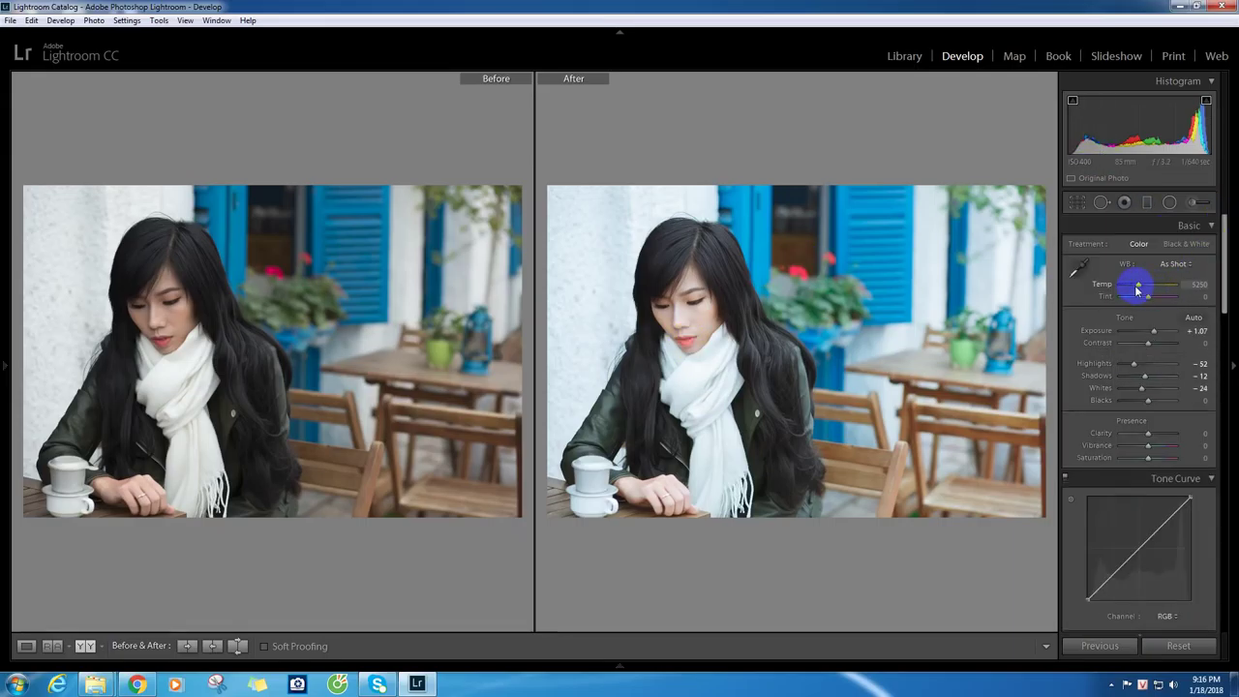
- Raise the white balance Temp to 5810 and zoom in to check the face
{"action": "left_click_drag", "start_coordinate": [1143, 289], "coordinate": [1144, 290]}
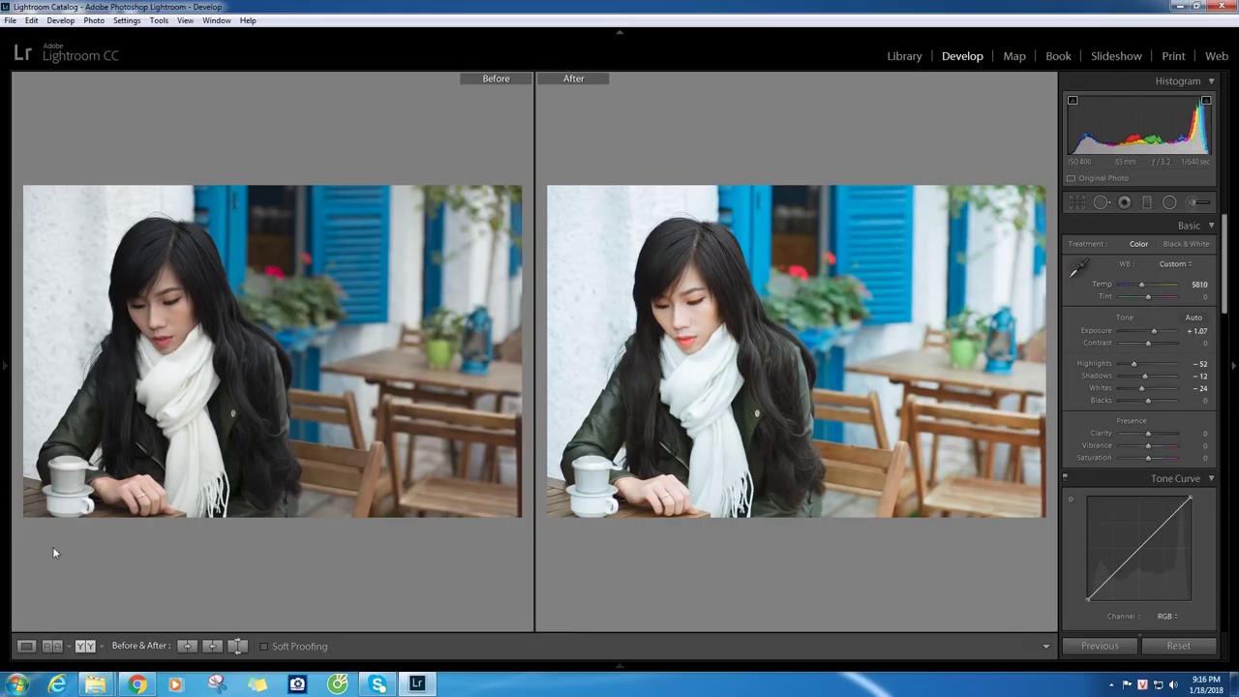
{"action": "left_click", "coordinate": [694, 351]}
{"action": "mouse_move", "coordinate": [683, 355]}
{"action": "left_mouse_down"}
{"action": "mouse_move", "coordinate": [777, 417]}
{"action": "mouse_move", "coordinate": [876, 397]}
{"action": "left_mouse_up"}
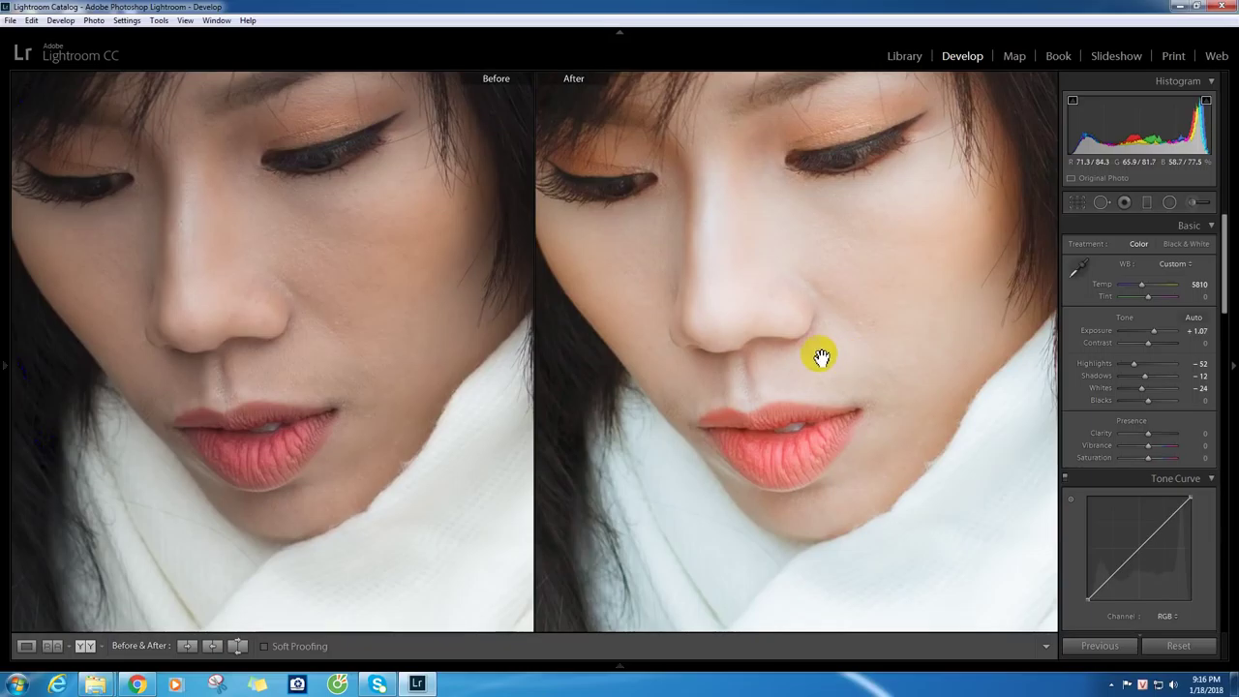
{"action": "left_click", "coordinate": [821, 354]}
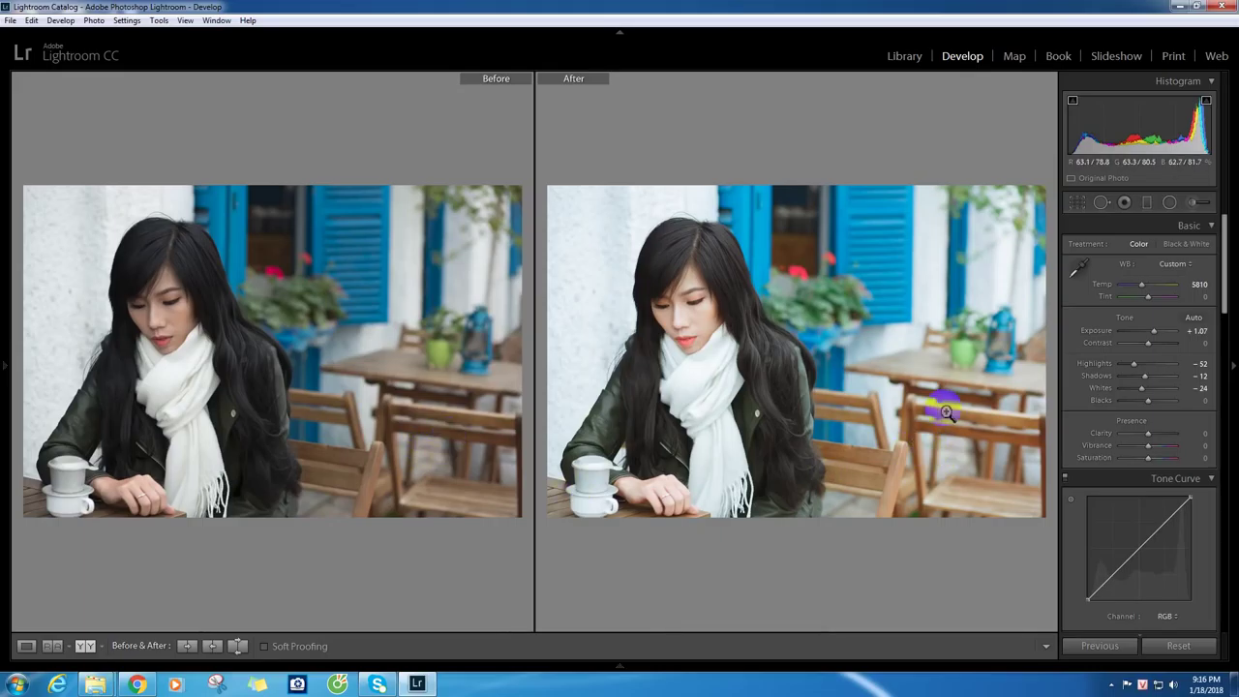
- Bring up the HSL panel's per-colour Saturation controls
{"action": "left_click", "coordinate": [650, 414]}
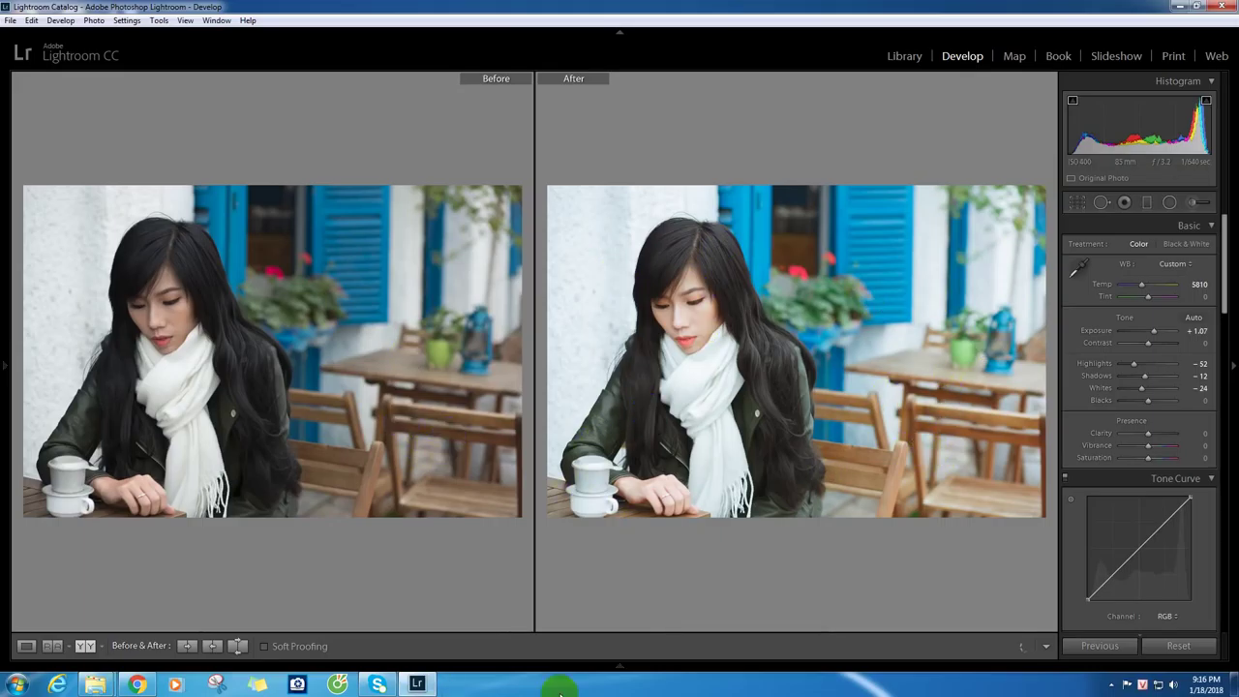
{"action": "left_click", "coordinate": [1138, 306]}
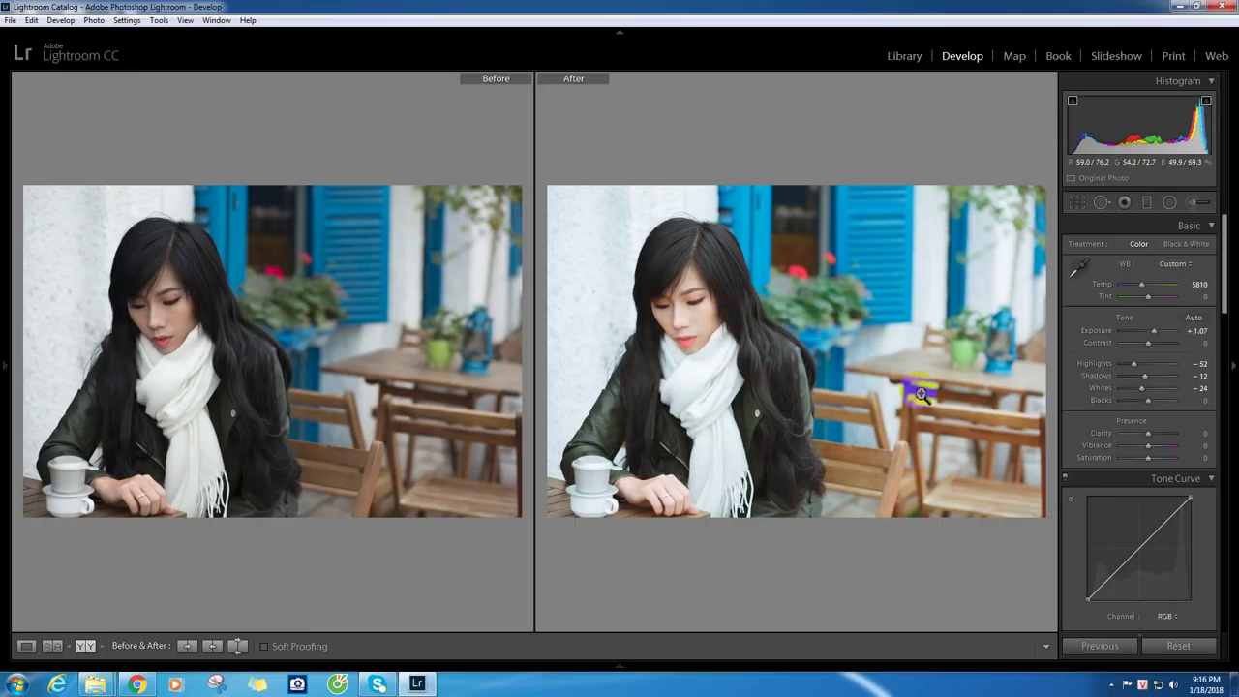
{"action": "left_click_drag", "start_coordinate": [1228, 283], "coordinate": [1226, 343]}
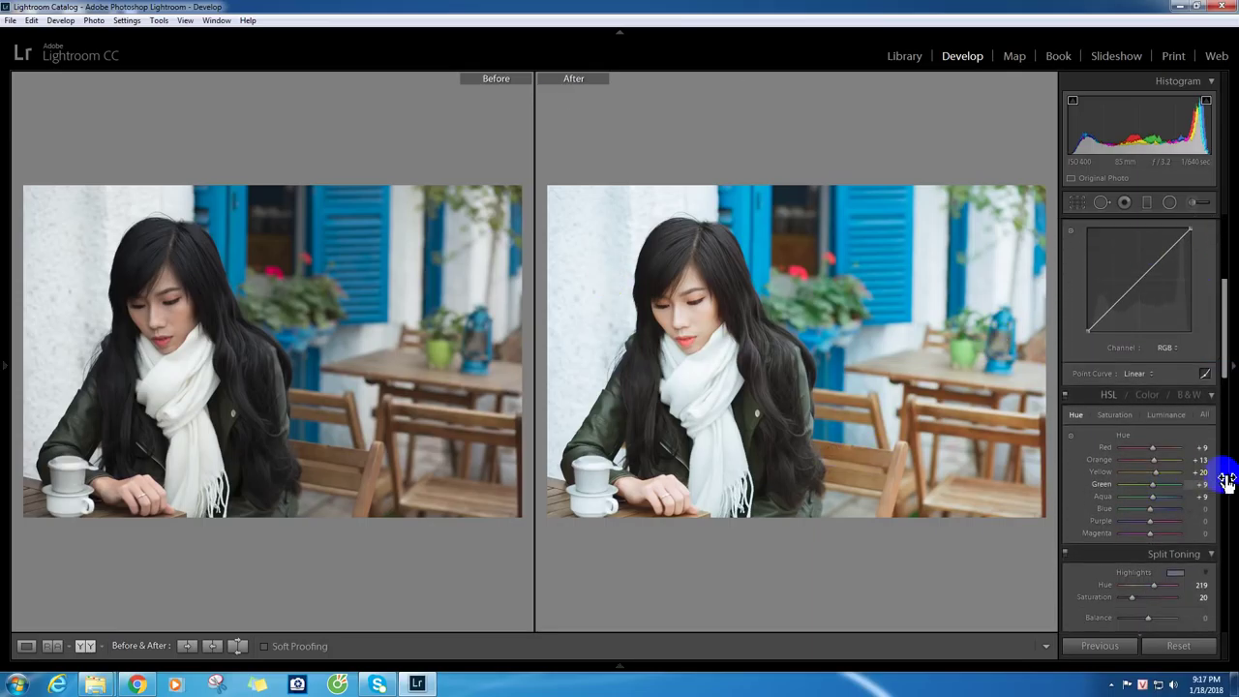
{"action": "left_click", "coordinate": [1114, 414]}
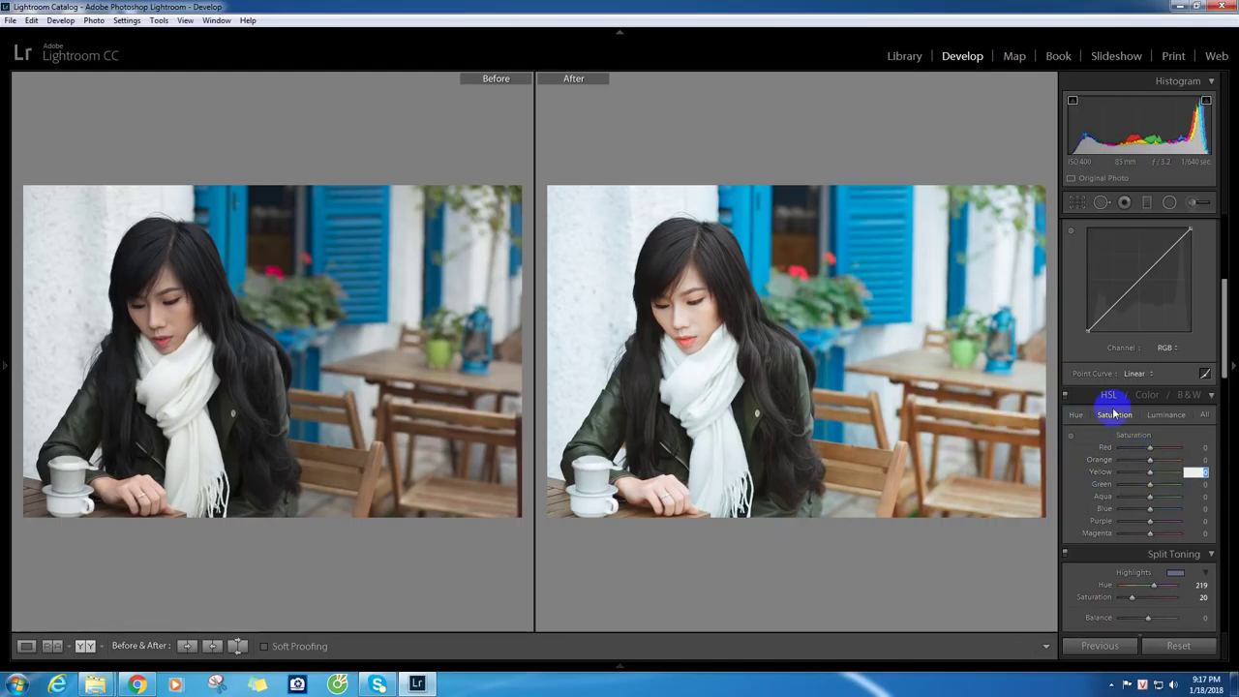
- Lower saturation to Yellow -45 and Green -15, then Aqua -5 and Blue -27 via the shutters
{"action": "type", "text": "-45"}
{"action": "left_click", "coordinate": [1199, 483]}
{"action": "type", "text": "-15"}
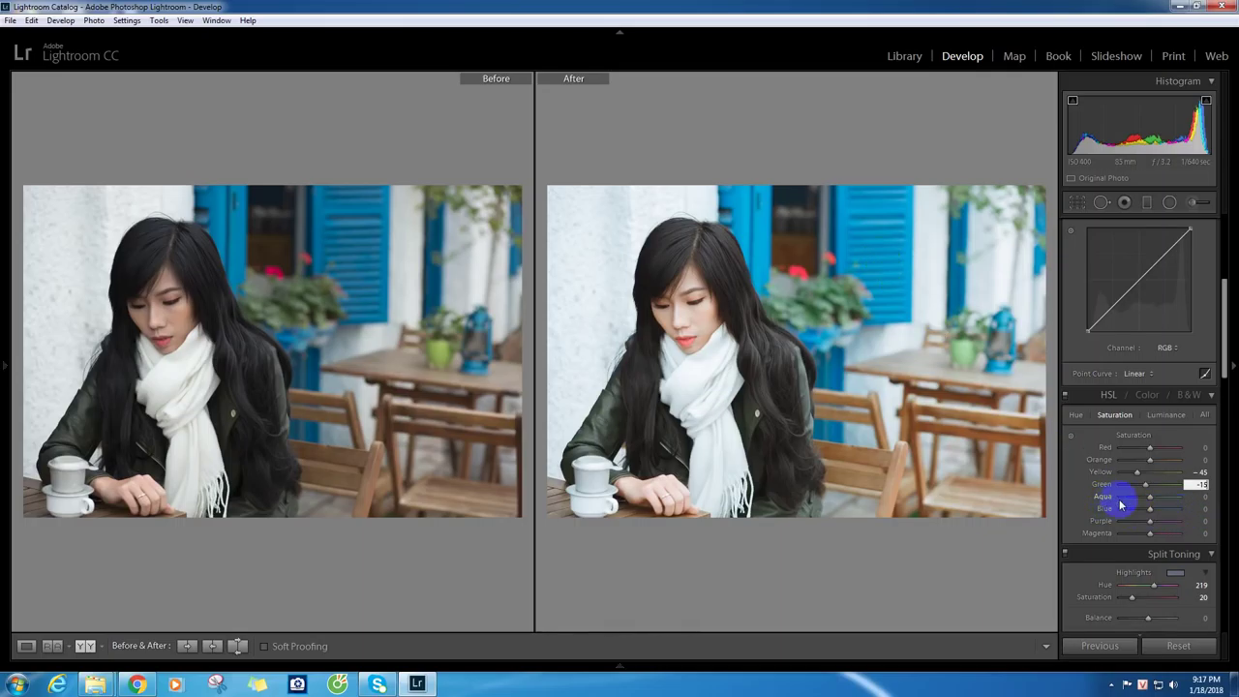
{"action": "left_click", "coordinate": [1072, 437]}
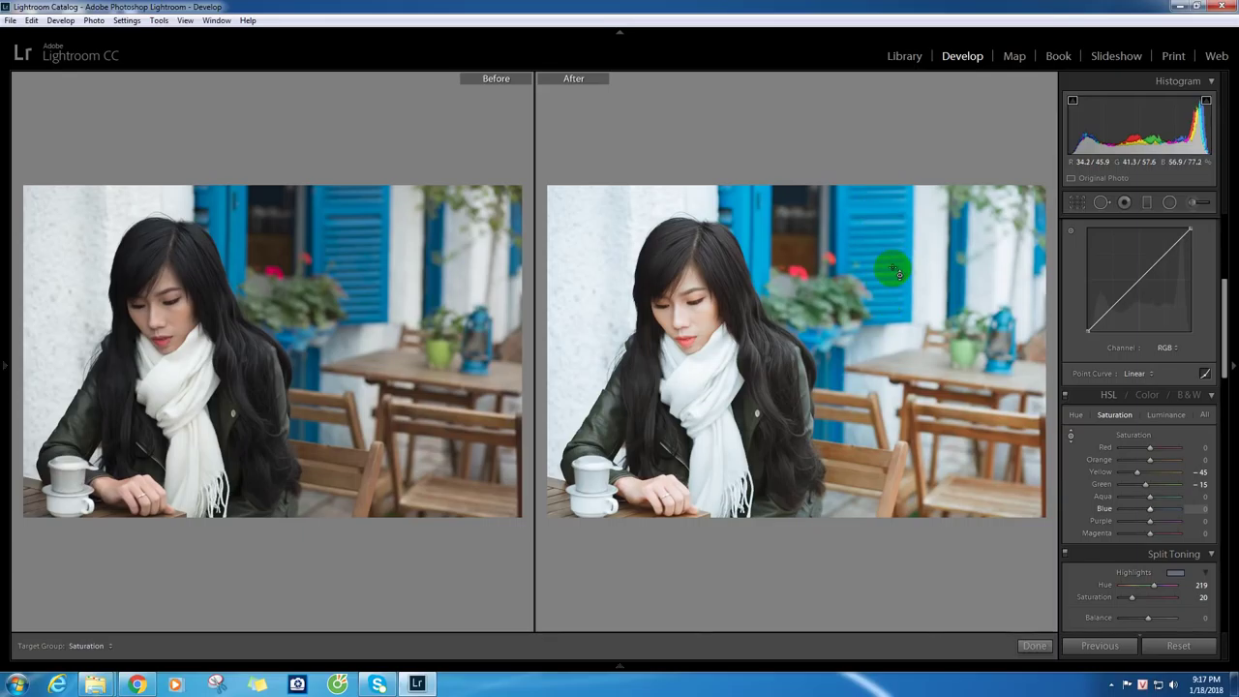
{"action": "left_click_drag", "start_coordinate": [879, 206], "coordinate": [879, 231]}
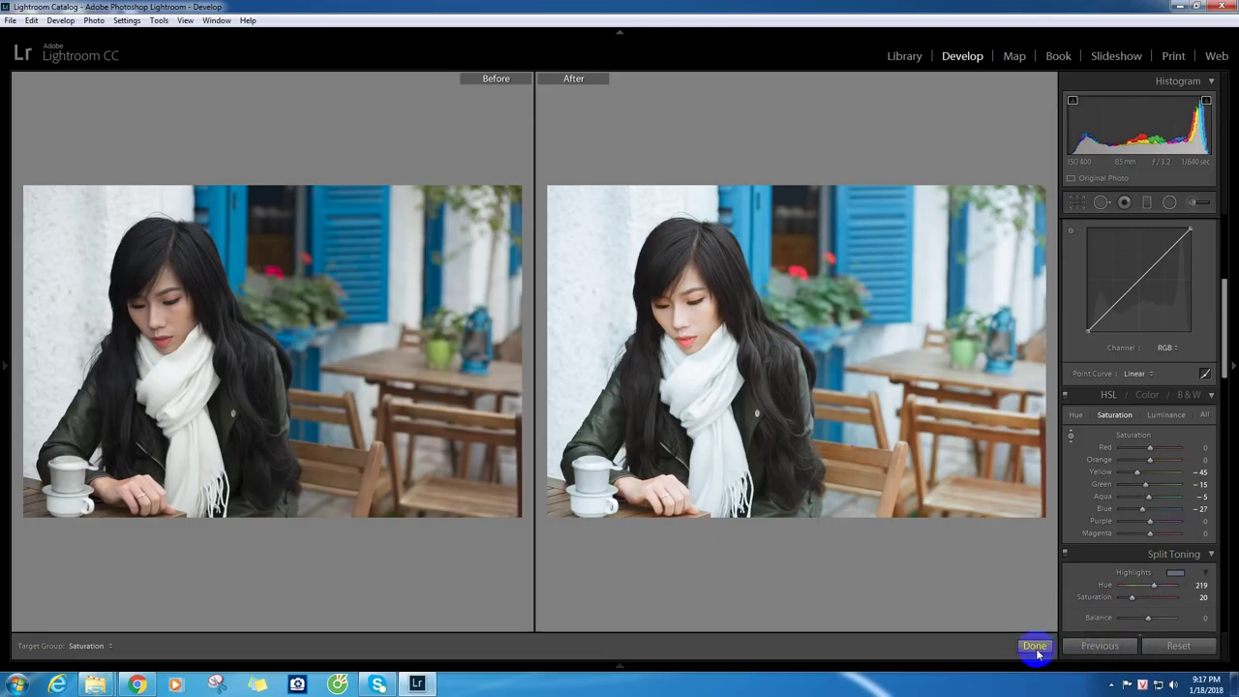
{"action": "left_click", "coordinate": [1036, 645]}
- Try the Medium Contrast and Strong Contrast point curves, returning to Medium Contrast
{"action": "mouse_move", "coordinate": [1223, 349]}
{"action": "left_mouse_down"}
{"action": "mouse_move", "coordinate": [1219, 211]}
{"action": "mouse_move", "coordinate": [1208, 326]}
{"action": "left_mouse_up"}
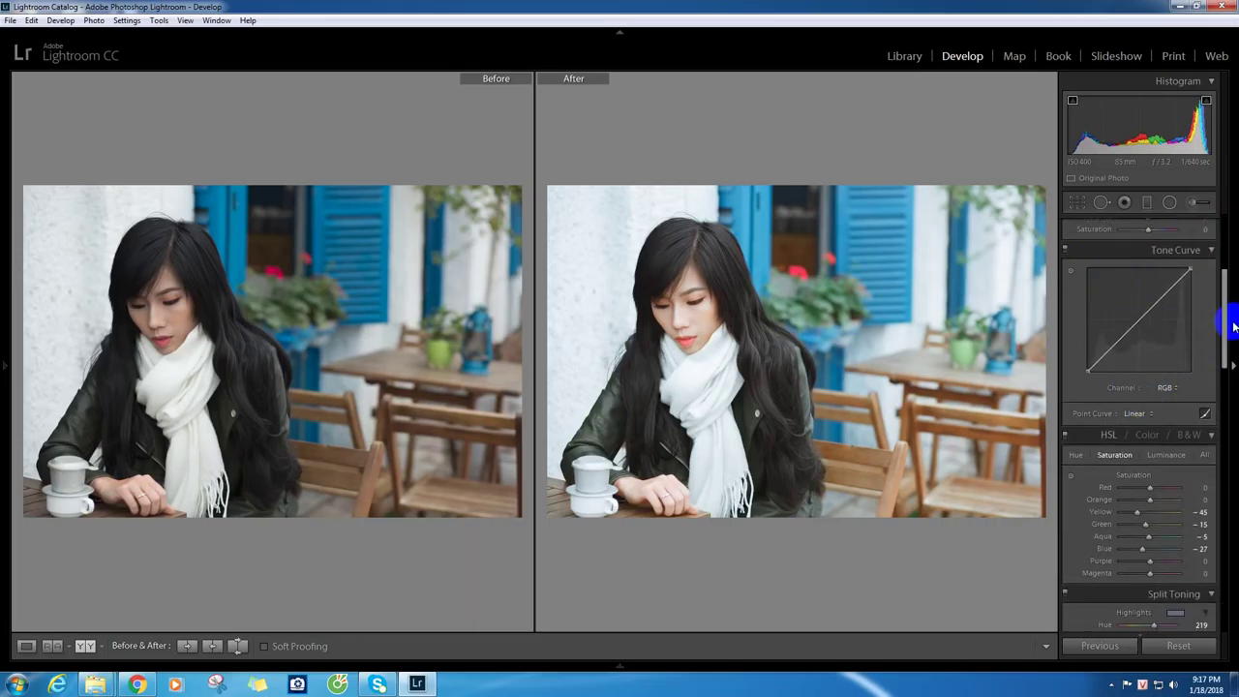
{"action": "scroll", "coordinate": [1226, 325], "scroll_direction": "up", "scroll_amount": 2}
{"action": "left_click", "coordinate": [1145, 492]}
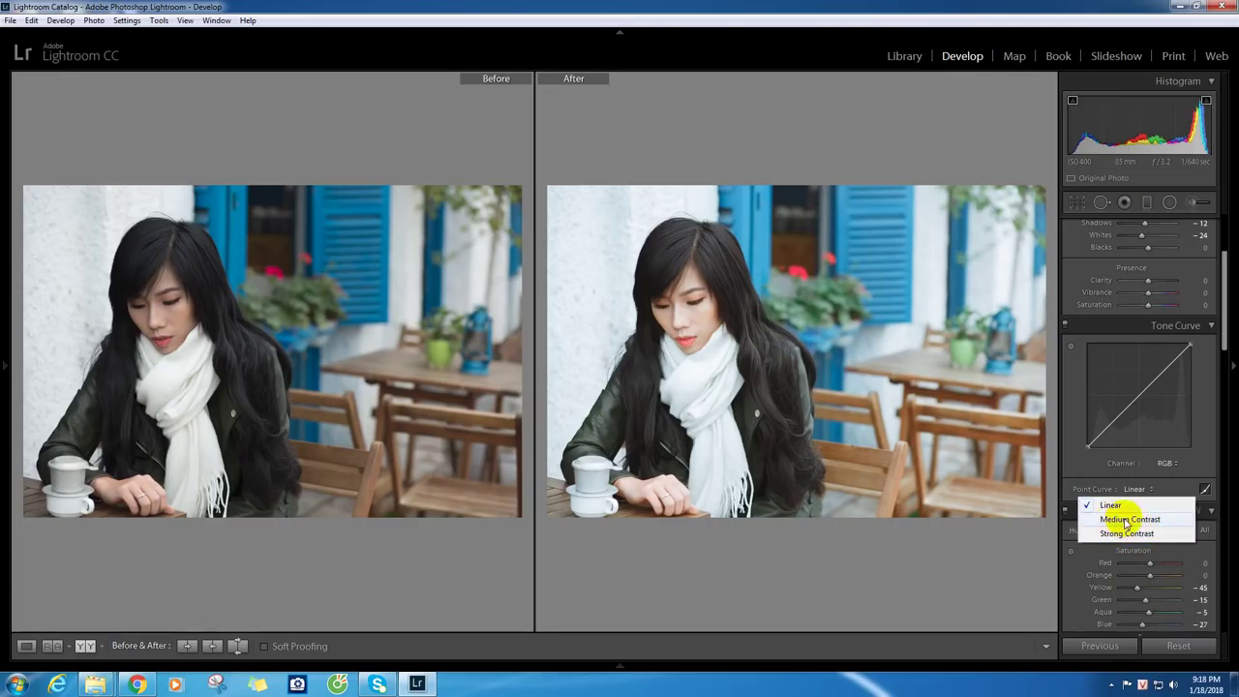
{"action": "left_click", "coordinate": [1127, 520]}
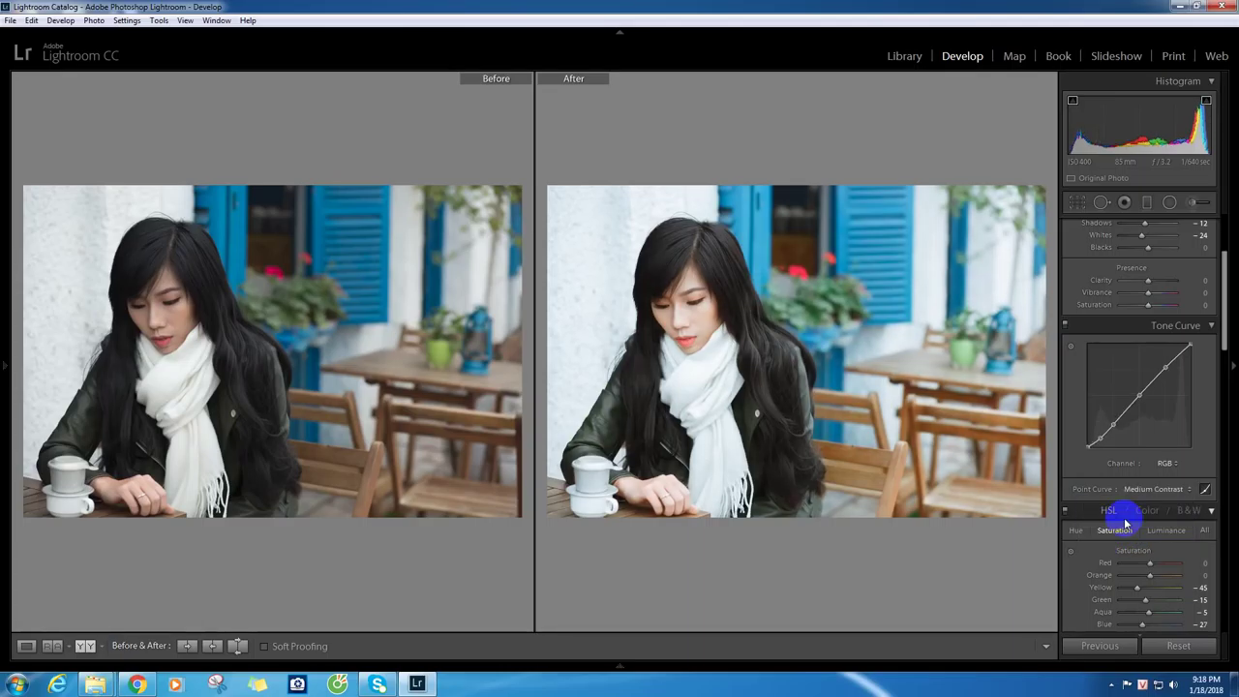
{"action": "left_click", "coordinate": [1147, 488]}
{"action": "left_click", "coordinate": [1125, 534]}
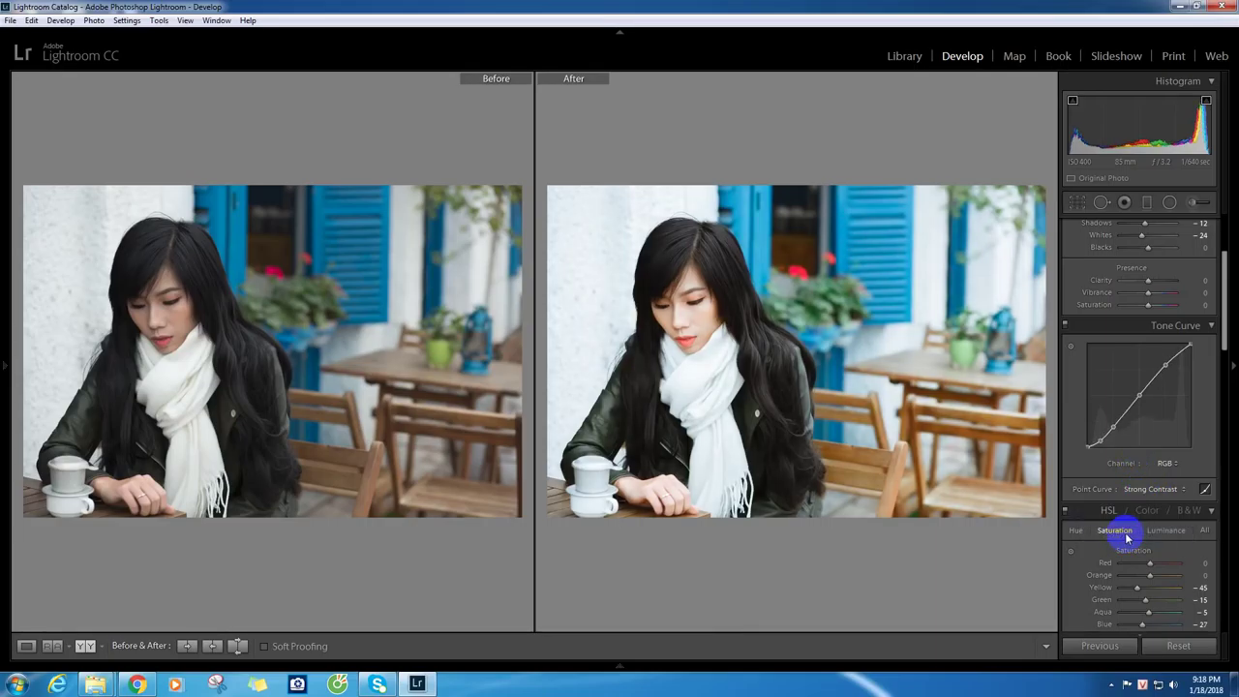
{"action": "left_click", "coordinate": [1150, 489]}
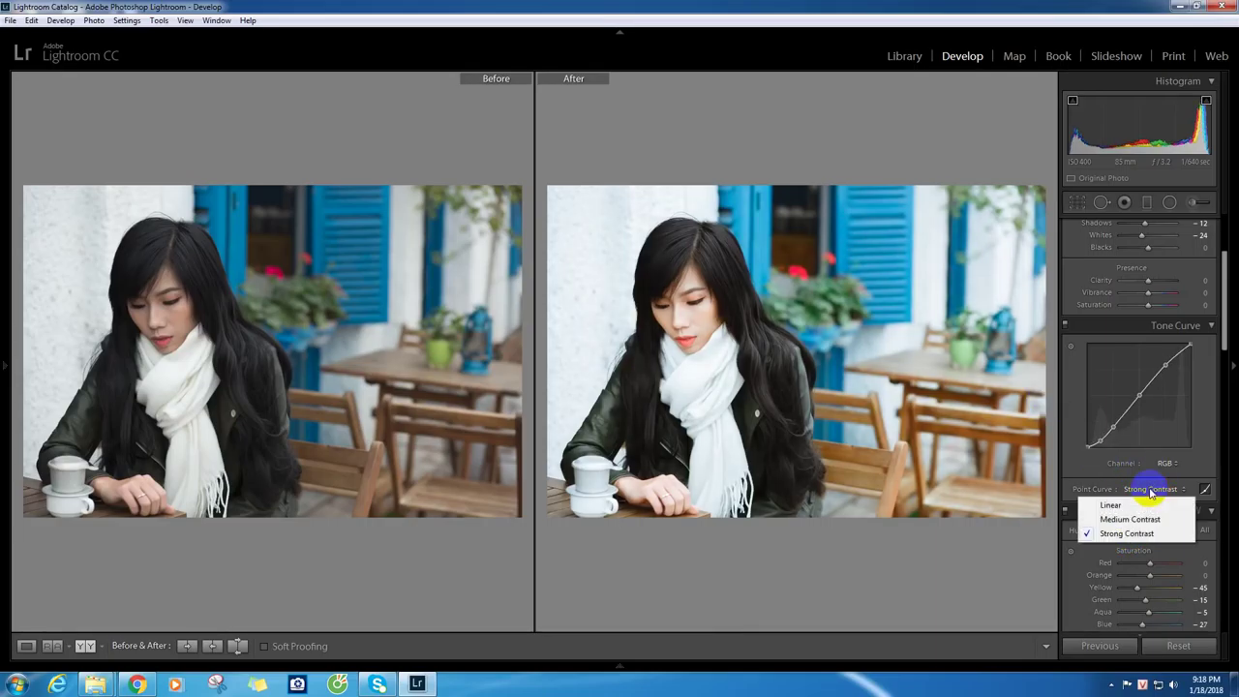
{"action": "left_click", "coordinate": [1128, 519]}
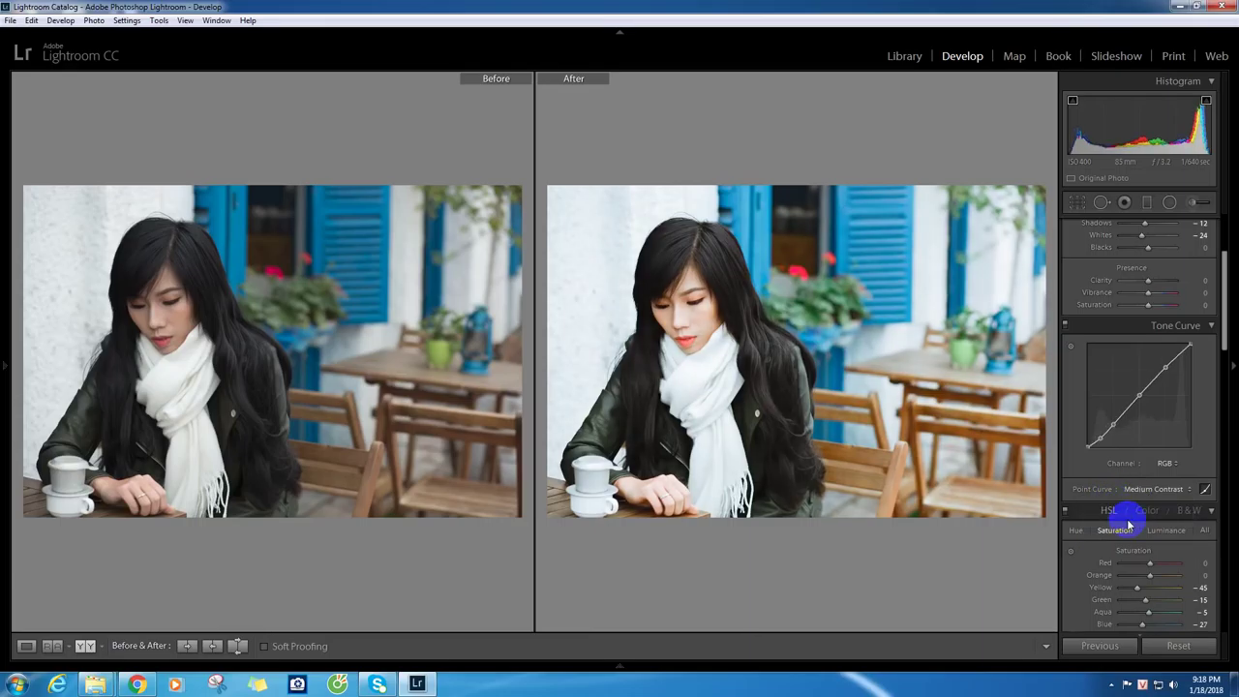
- Recheck Strong Contrast on the zoomed face, then settle on the Medium Contrast curve
{"action": "left_click", "coordinate": [1141, 489]}
{"action": "left_click", "coordinate": [1129, 533]}
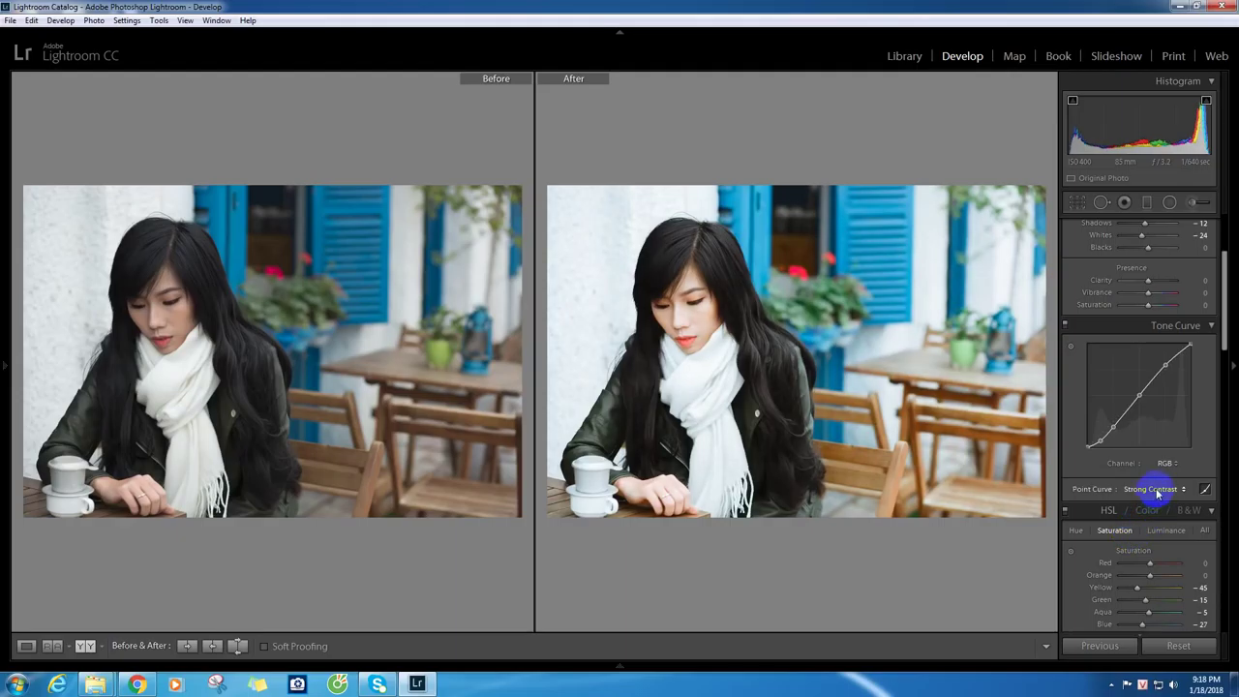
{"action": "left_click", "coordinate": [677, 326]}
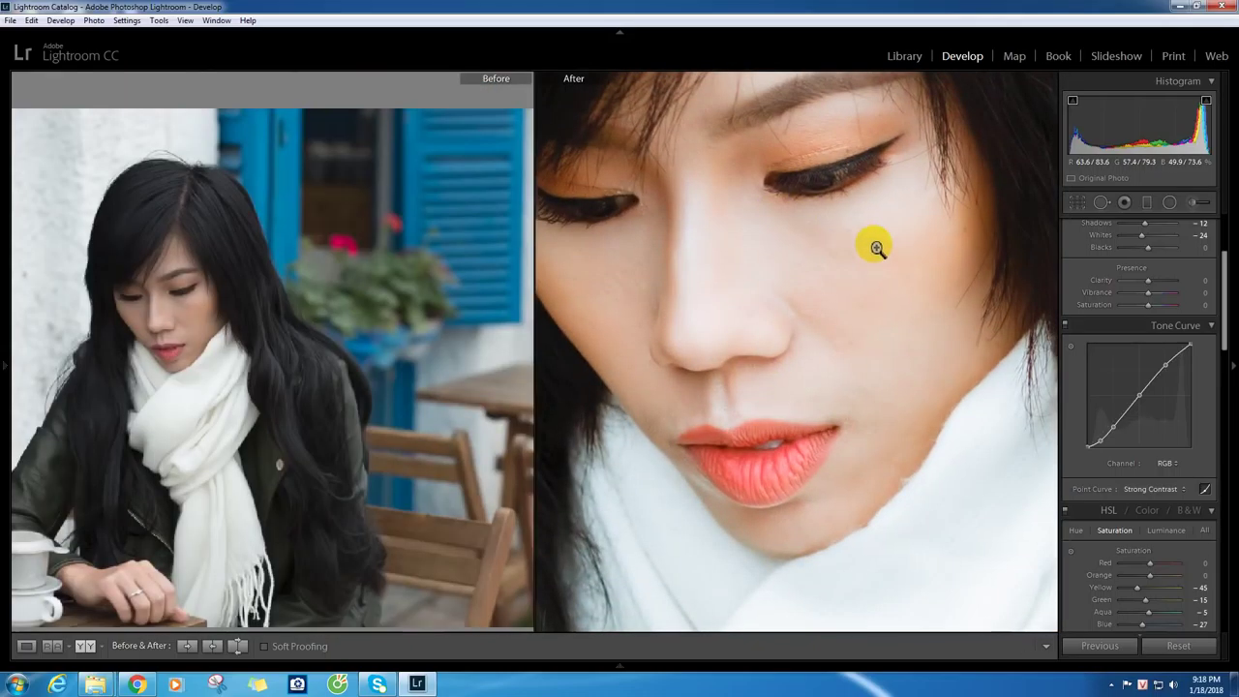
{"action": "left_click", "coordinate": [876, 248]}
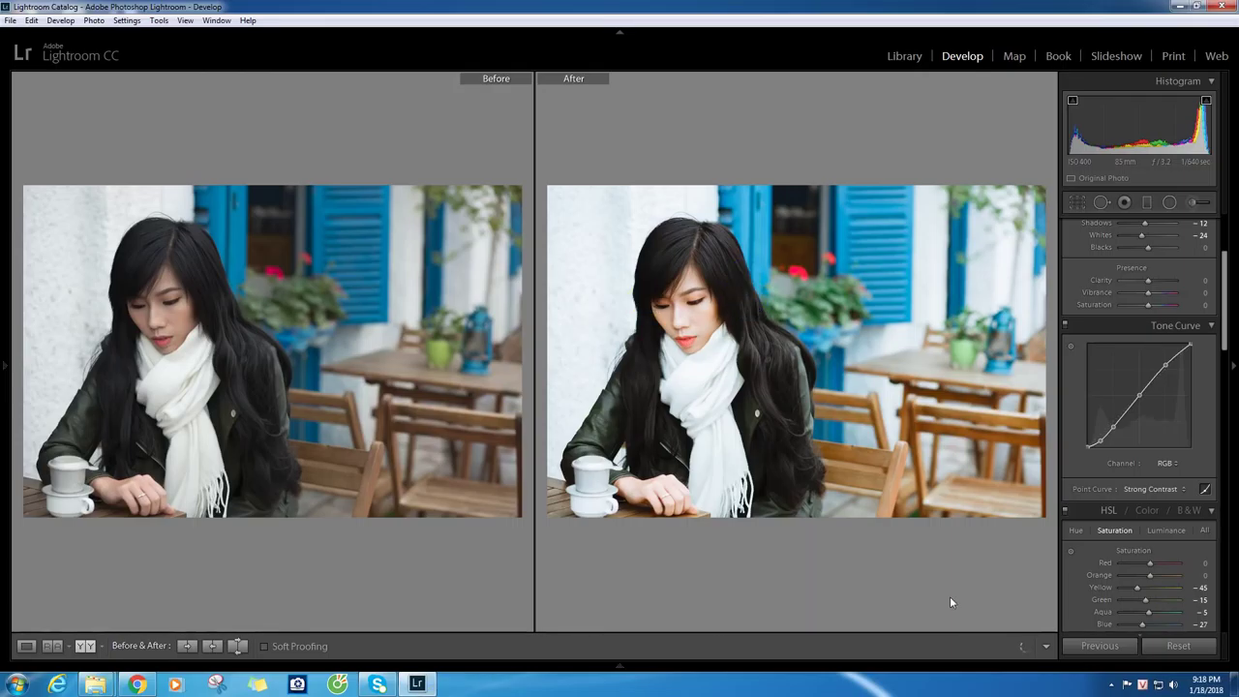
{"action": "left_click", "coordinate": [1172, 489]}
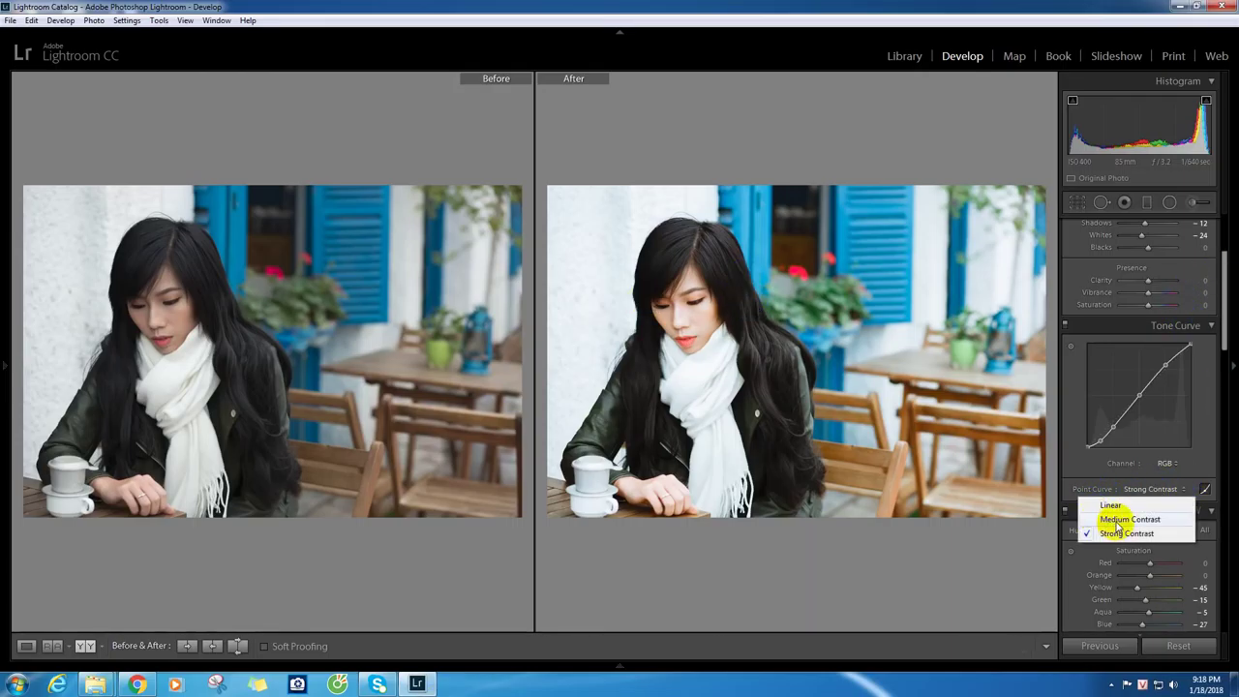
{"action": "left_click", "coordinate": [1123, 519]}
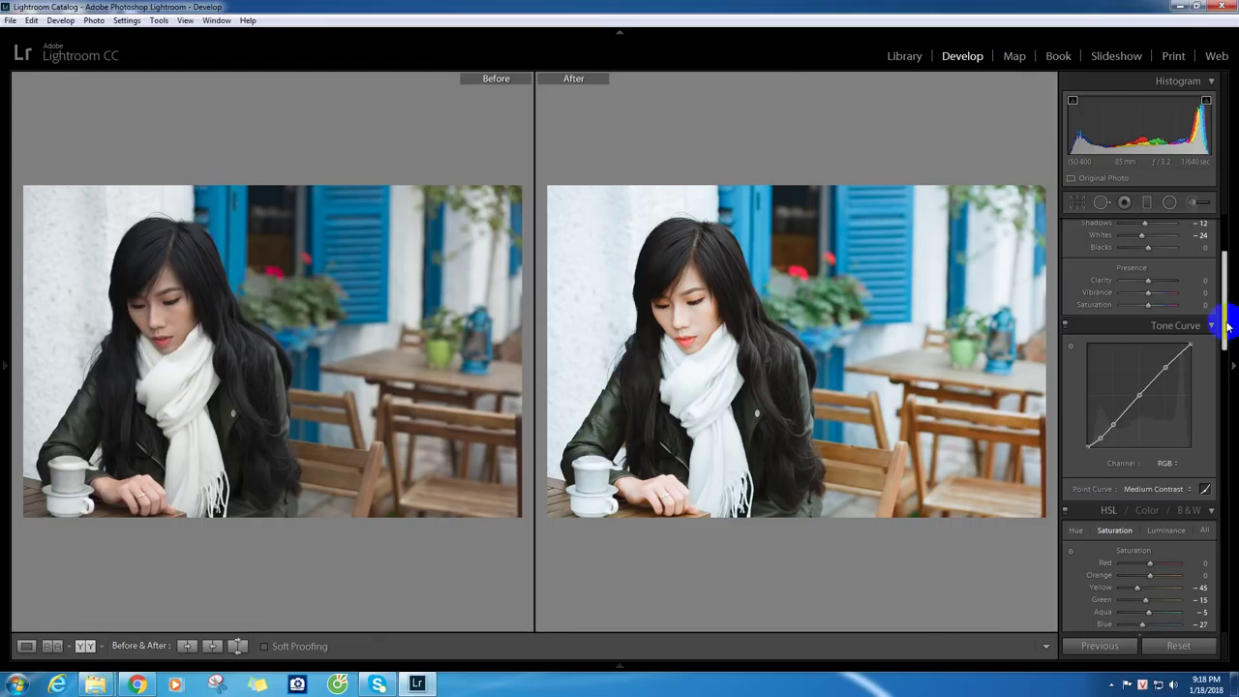
- Compare the face zoomed in, then lower Contrast to -14
{"action": "scroll", "coordinate": [1228, 327], "scroll_direction": "up", "scroll_amount": 3}
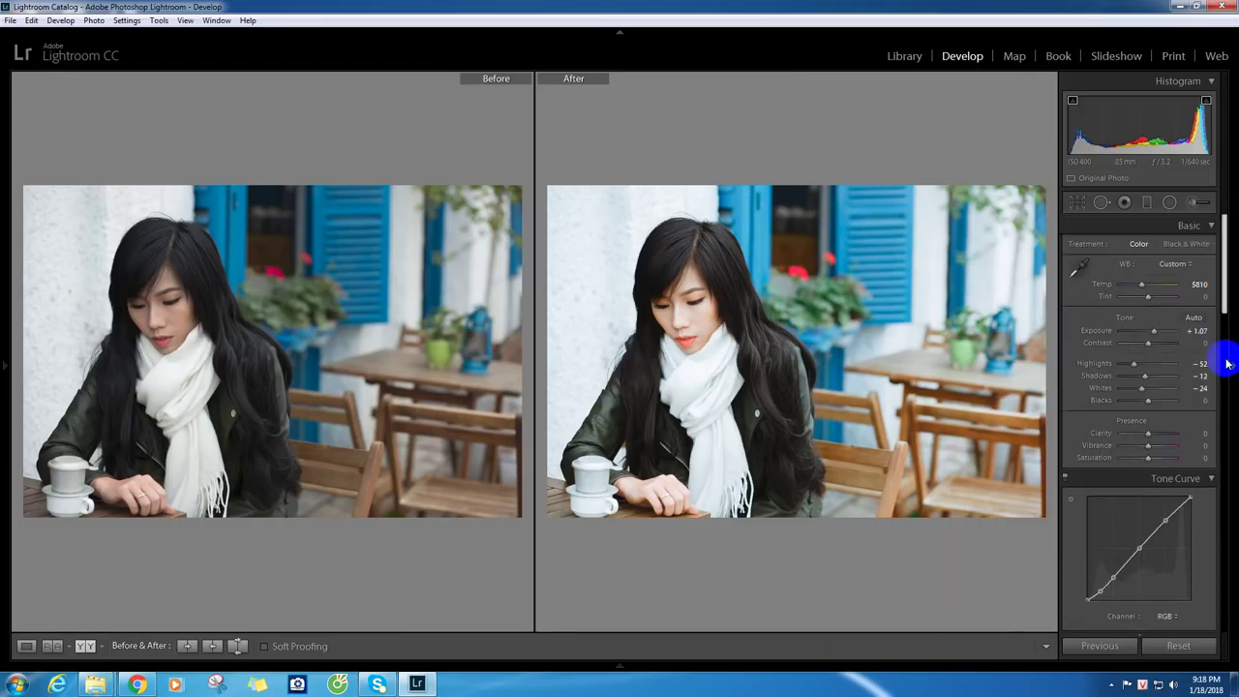
{"action": "left_click", "coordinate": [677, 314]}
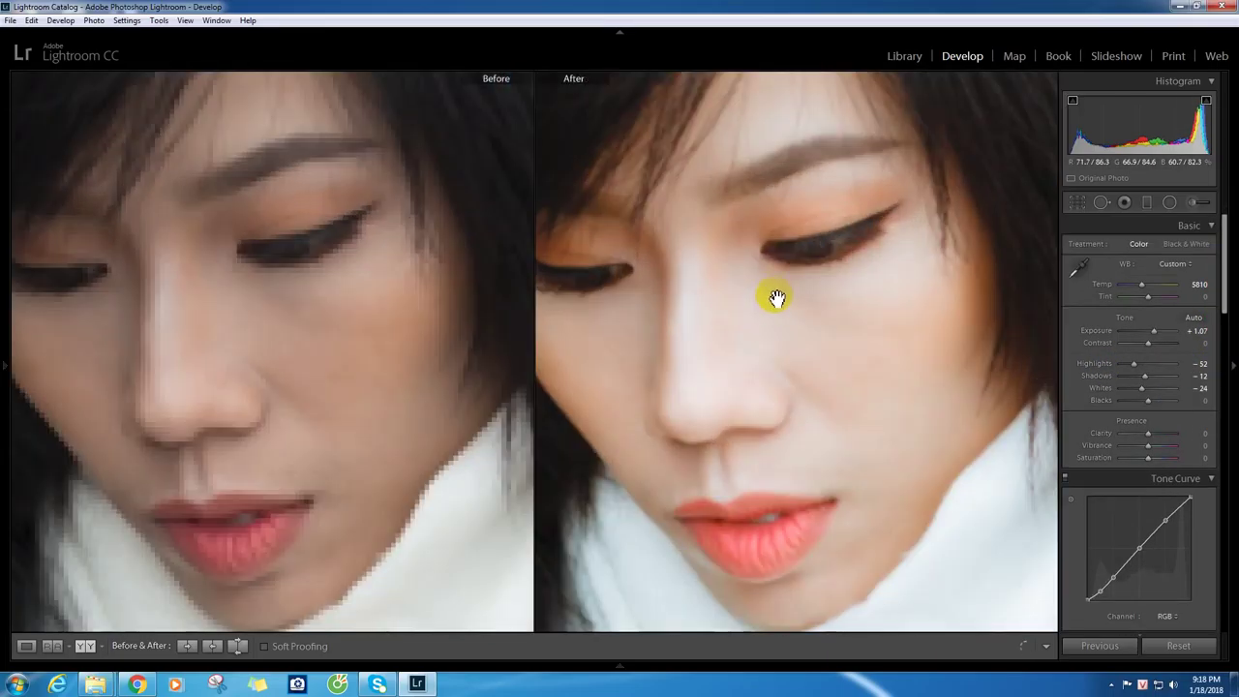
{"action": "left_click", "coordinate": [819, 285]}
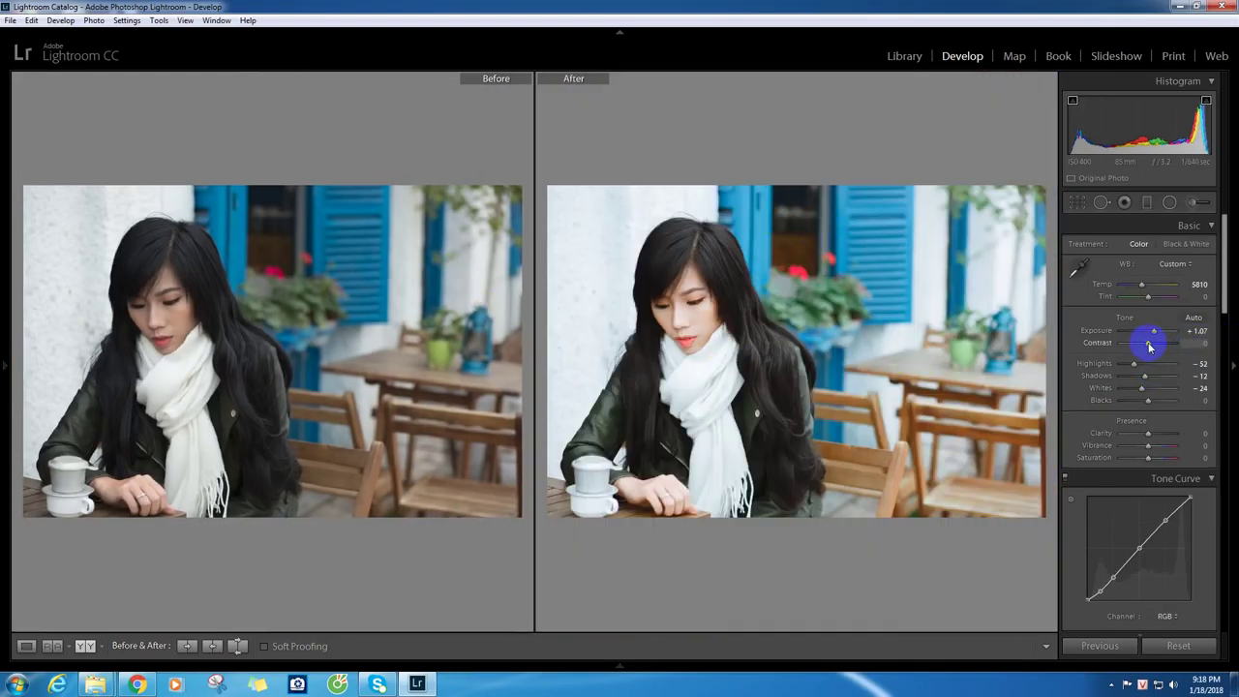
{"action": "left_click_drag", "start_coordinate": [1149, 347], "coordinate": [1145, 348]}
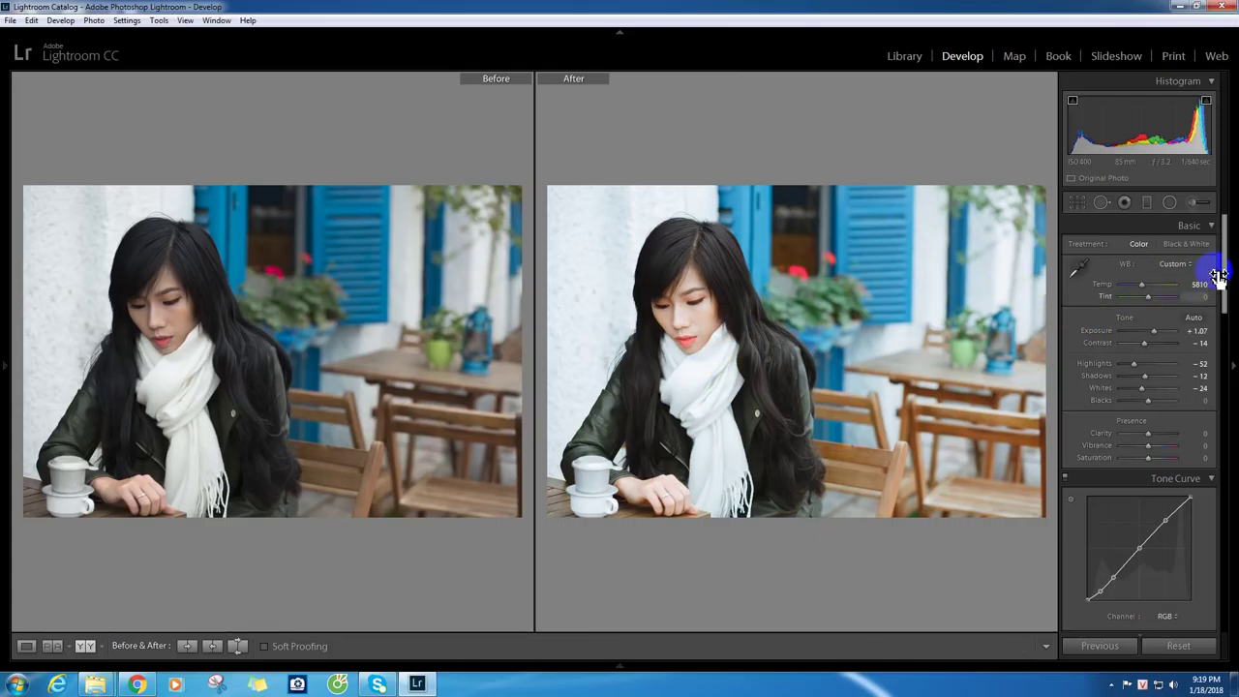
{"action": "left_click_drag", "start_coordinate": [1225, 242], "coordinate": [1223, 523]}
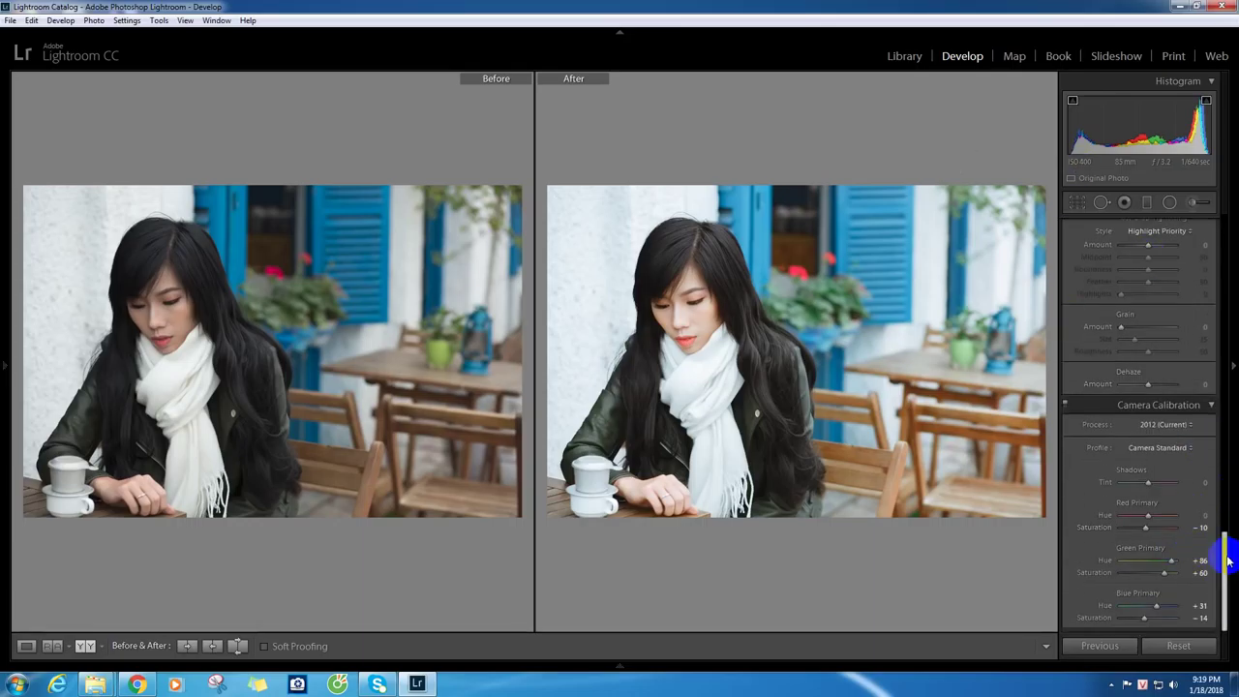
- Set Clarity to -10 and Contrast to -29, zooming in to inspect lips and chin
{"action": "left_click_drag", "start_coordinate": [1223, 540], "coordinate": [1224, 217]}
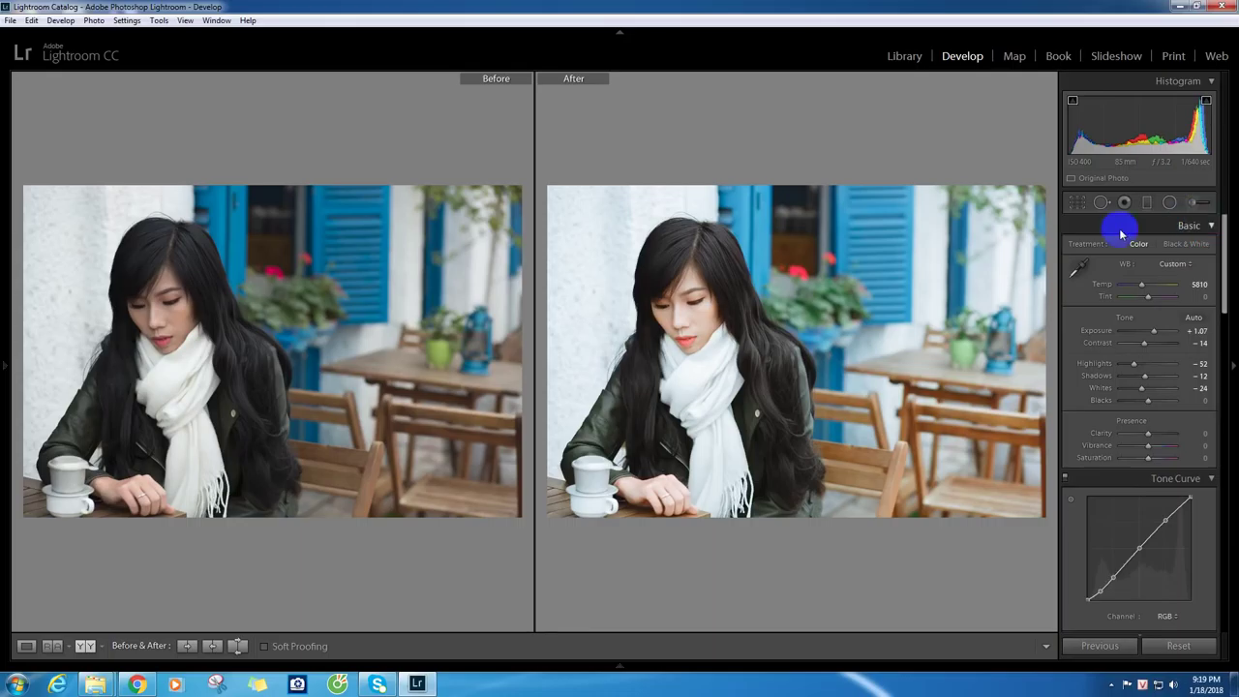
{"action": "left_click", "coordinate": [655, 329]}
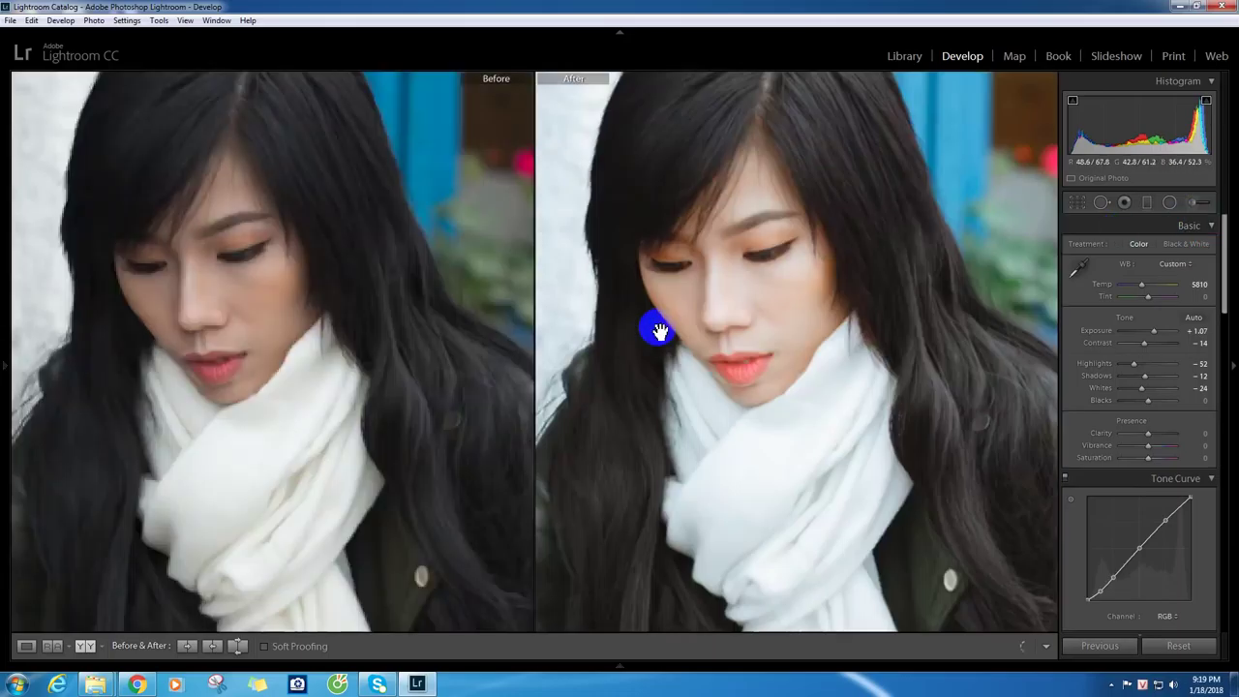
{"action": "left_click", "coordinate": [919, 308]}
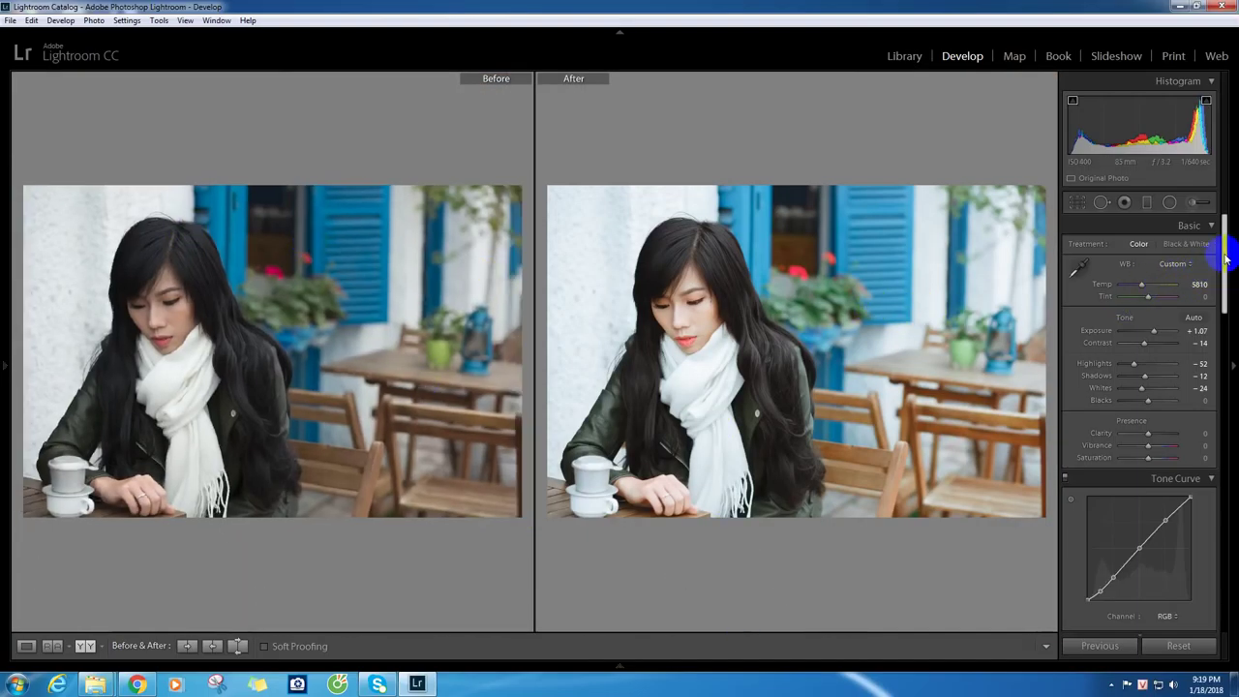
{"action": "left_click_drag", "start_coordinate": [1225, 256], "coordinate": [1218, 304]}
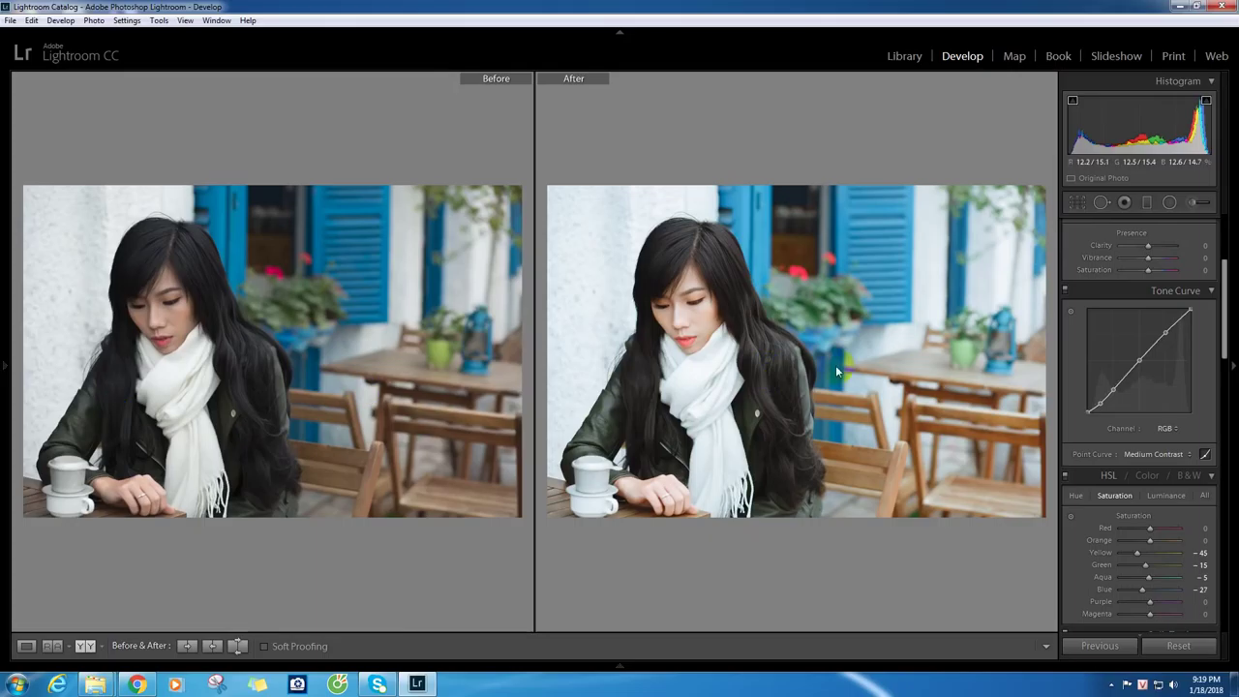
{"action": "left_click", "coordinate": [684, 337]}
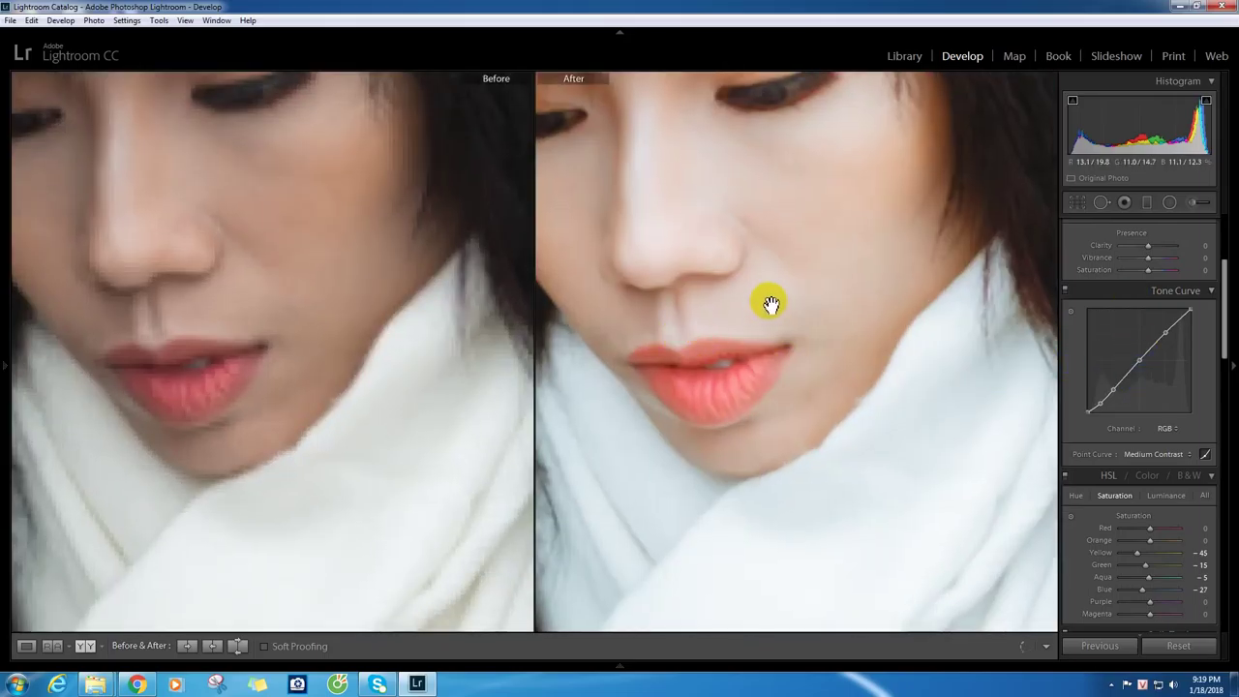
{"action": "left_click_drag", "start_coordinate": [797, 324], "coordinate": [849, 392]}
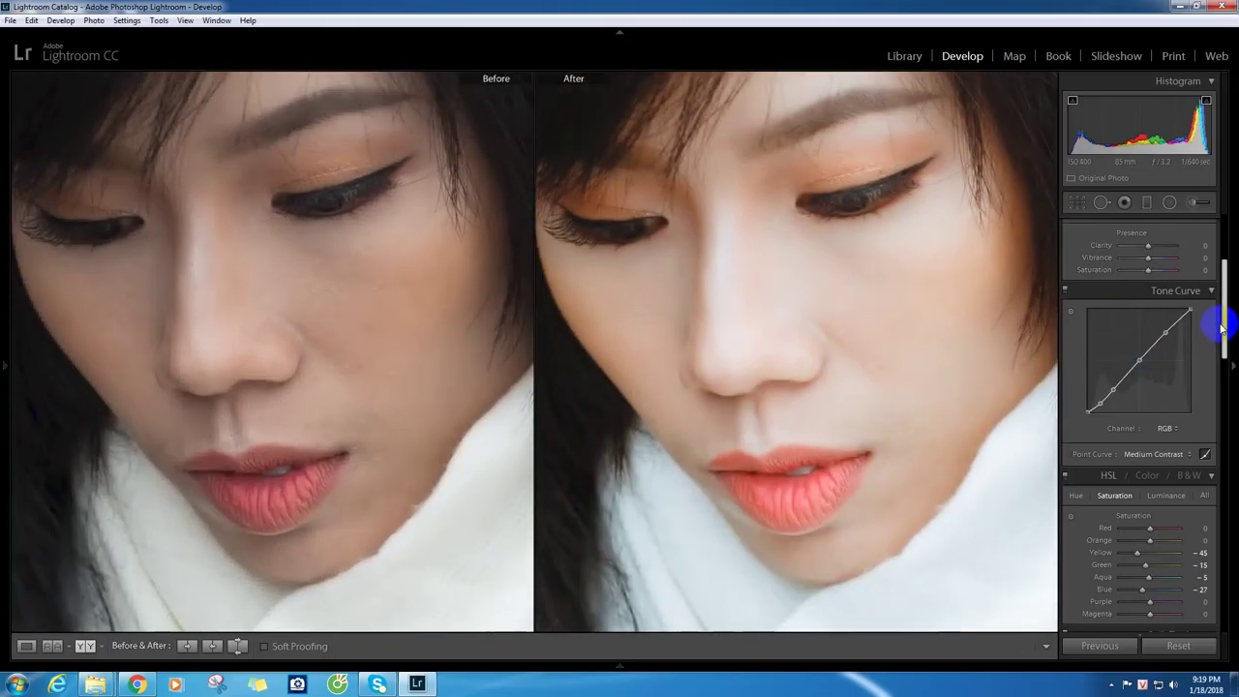
{"action": "left_click_drag", "start_coordinate": [1225, 334], "coordinate": [1221, 277]}
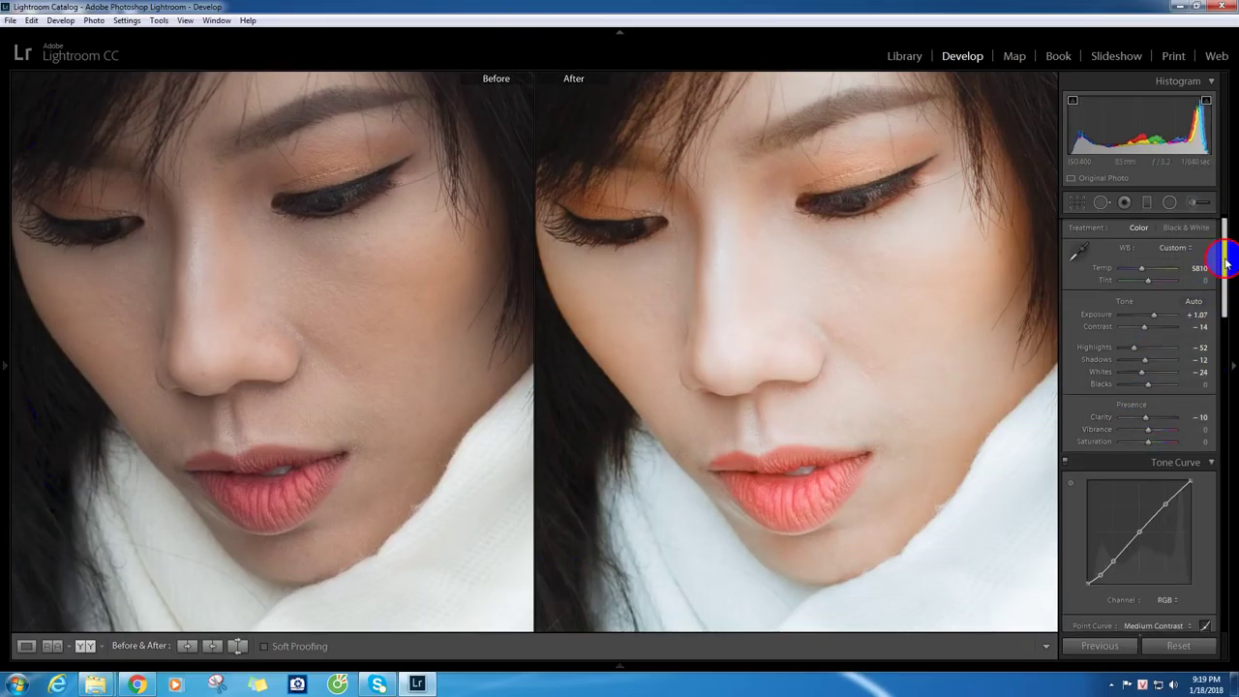
{"action": "left_click_drag", "start_coordinate": [1223, 256], "coordinate": [1233, 473]}
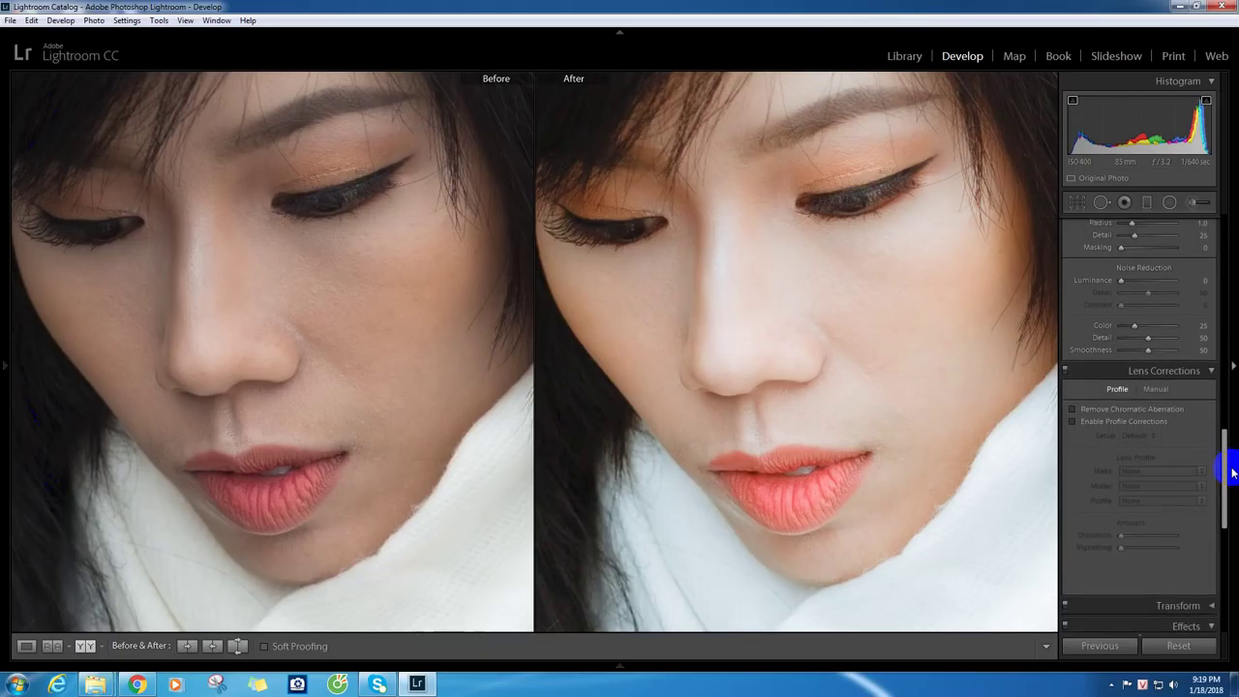
{"action": "left_click", "coordinate": [917, 258]}
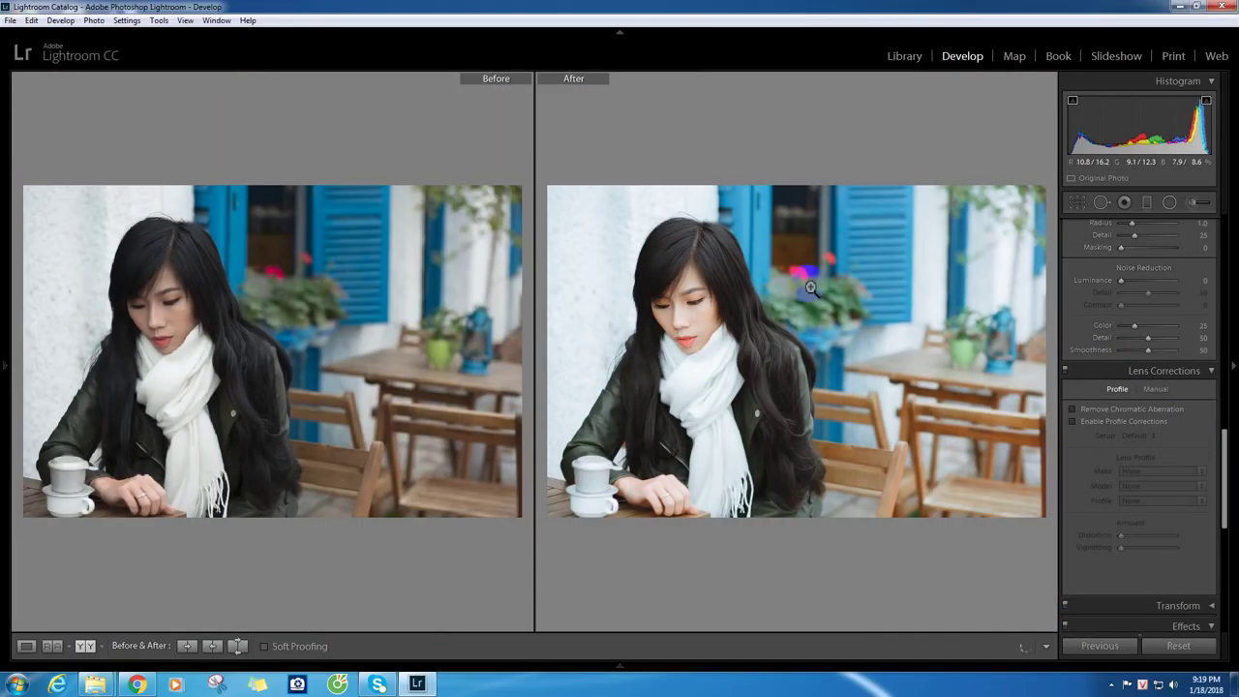
{"action": "mouse_move", "coordinate": [1222, 416]}
{"action": "left_mouse_down"}
{"action": "mouse_move", "coordinate": [1223, 455]}
{"action": "mouse_move", "coordinate": [1228, 235]}
{"action": "left_mouse_up"}
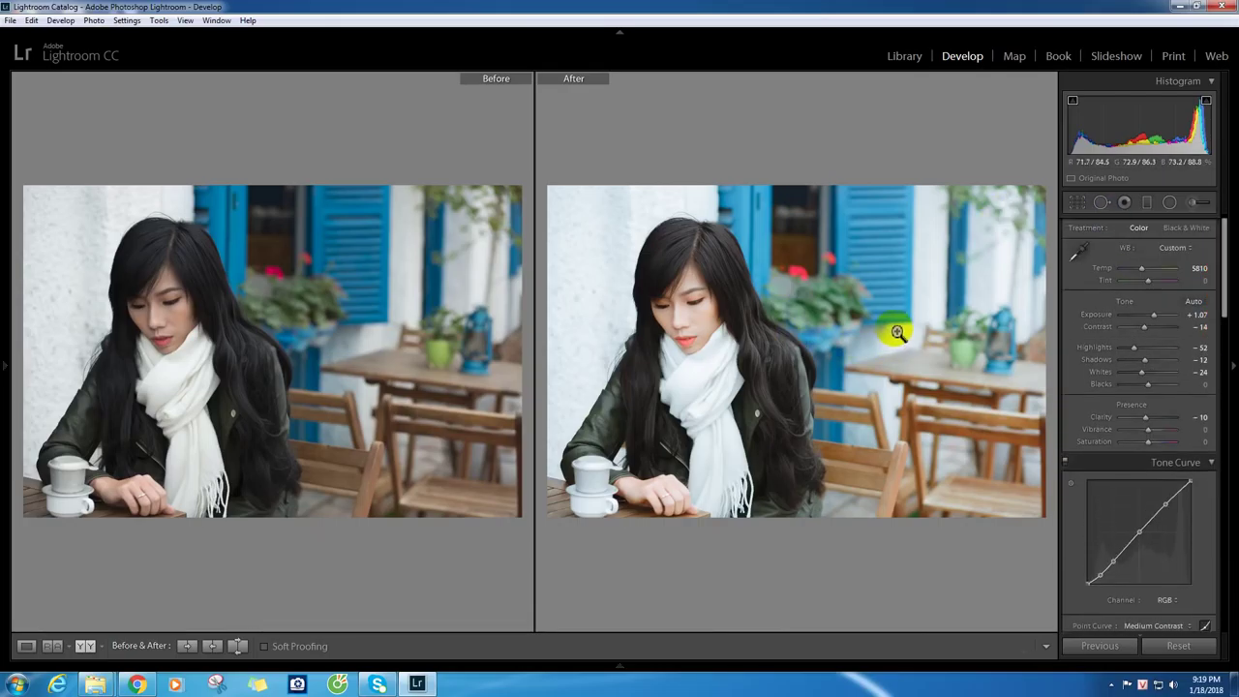
{"action": "left_click_drag", "start_coordinate": [1146, 329], "coordinate": [1142, 336]}
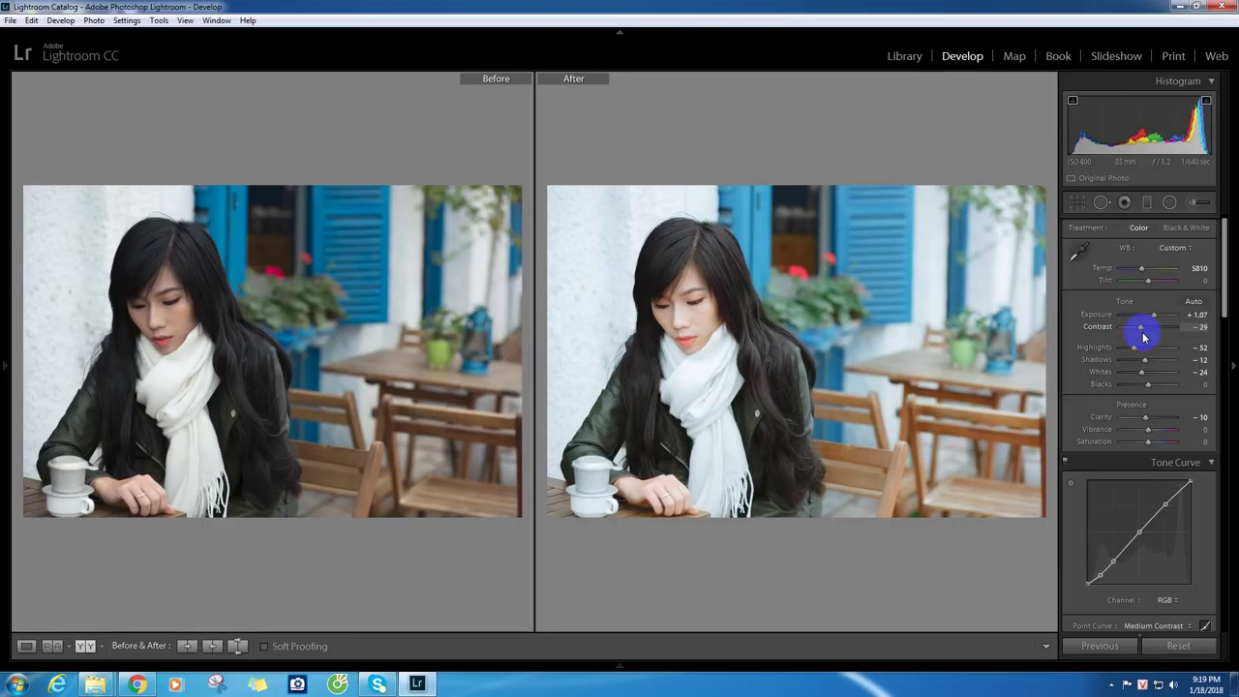
- Zoom the Before and After views to a 1:1 close-up of her face, showing Detail
{"action": "left_click", "coordinate": [681, 322]}
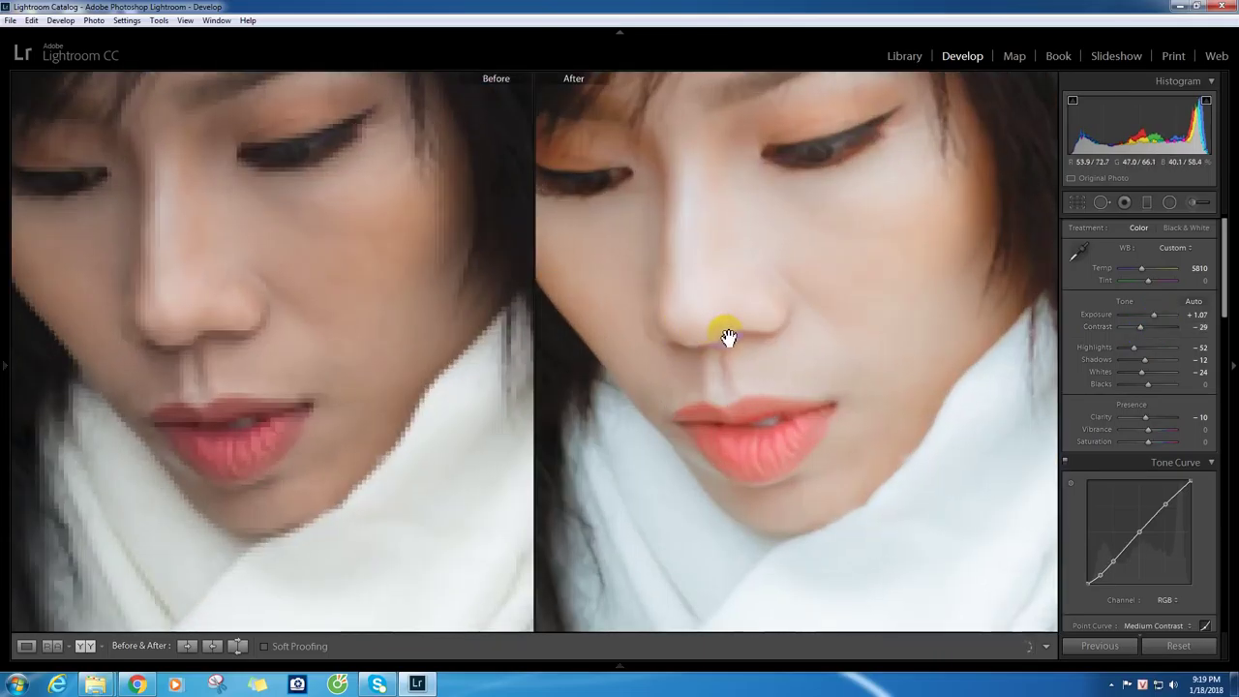
{"action": "left_click", "coordinate": [930, 316]}
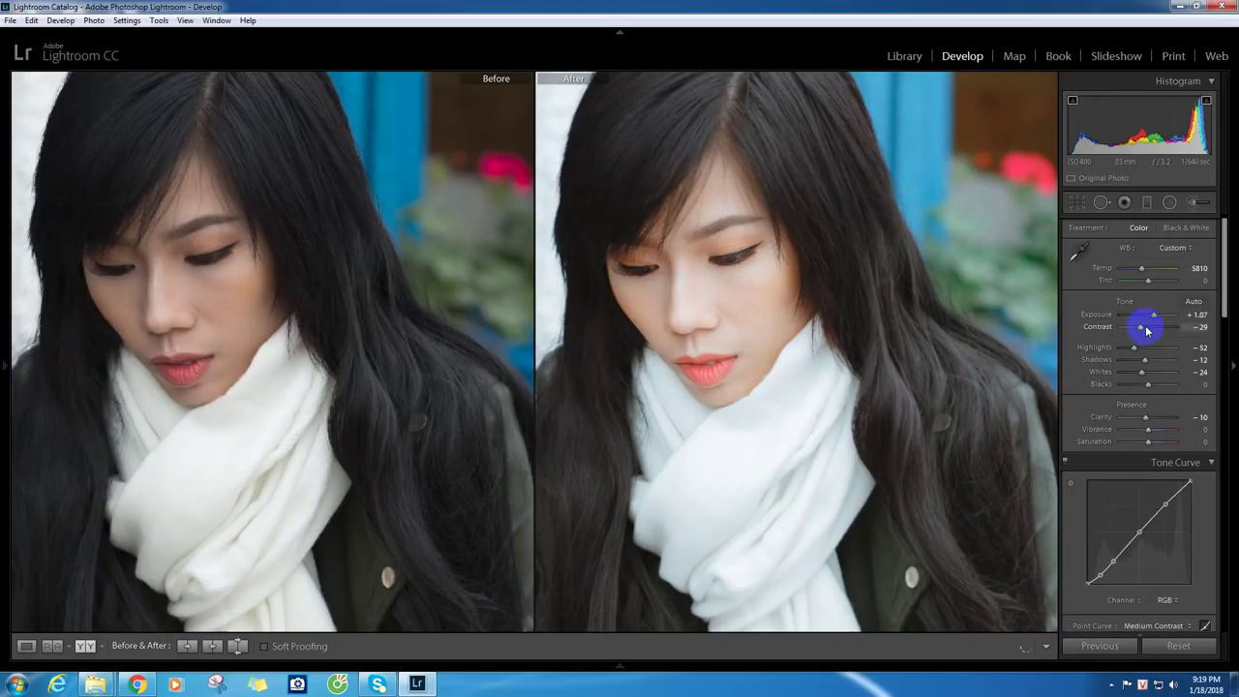
{"action": "key", "text": "z"}
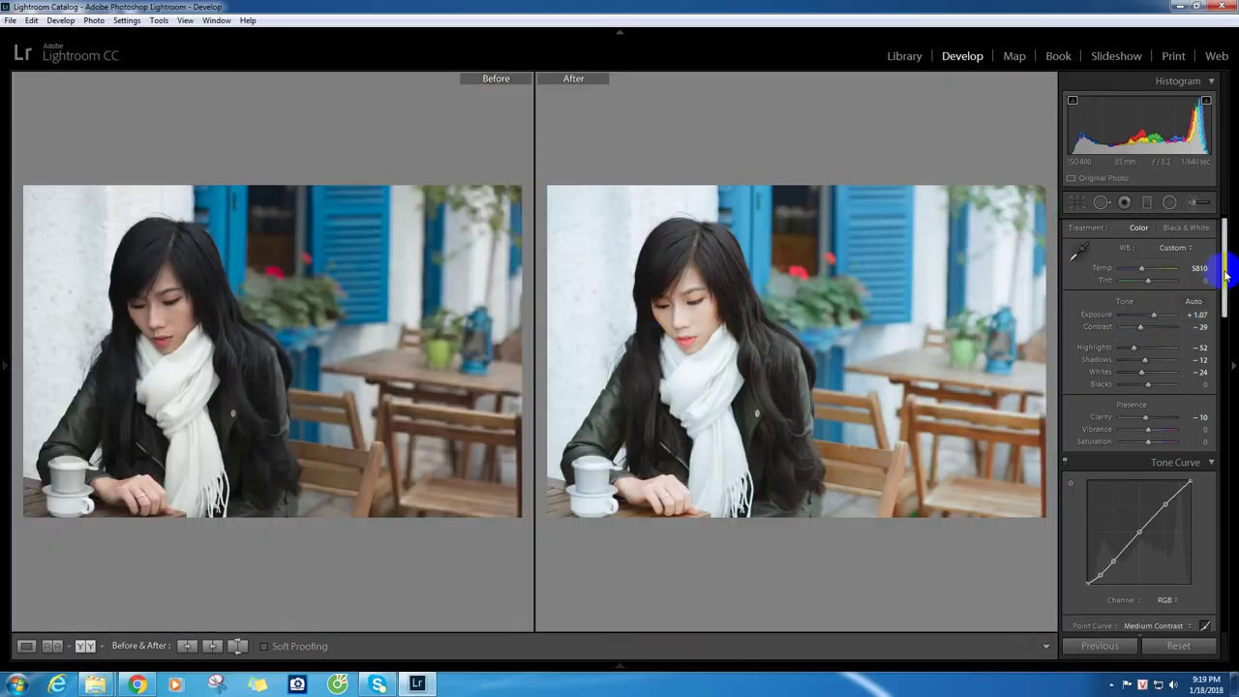
{"action": "left_click_drag", "start_coordinate": [1224, 278], "coordinate": [1224, 492]}
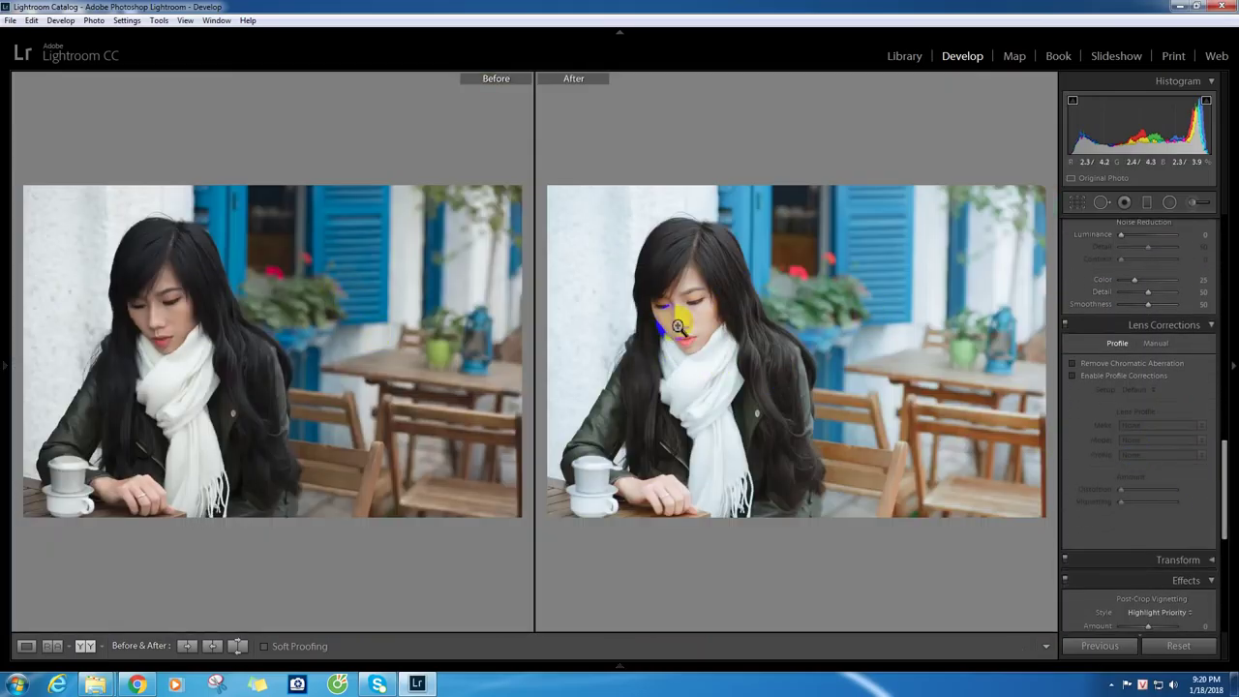
{"action": "left_click", "coordinate": [677, 326]}
{"action": "mouse_move", "coordinate": [1226, 491]}
{"action": "left_mouse_down"}
{"action": "mouse_move", "coordinate": [1227, 324]}
{"action": "mouse_move", "coordinate": [1221, 387]}
{"action": "left_mouse_up"}
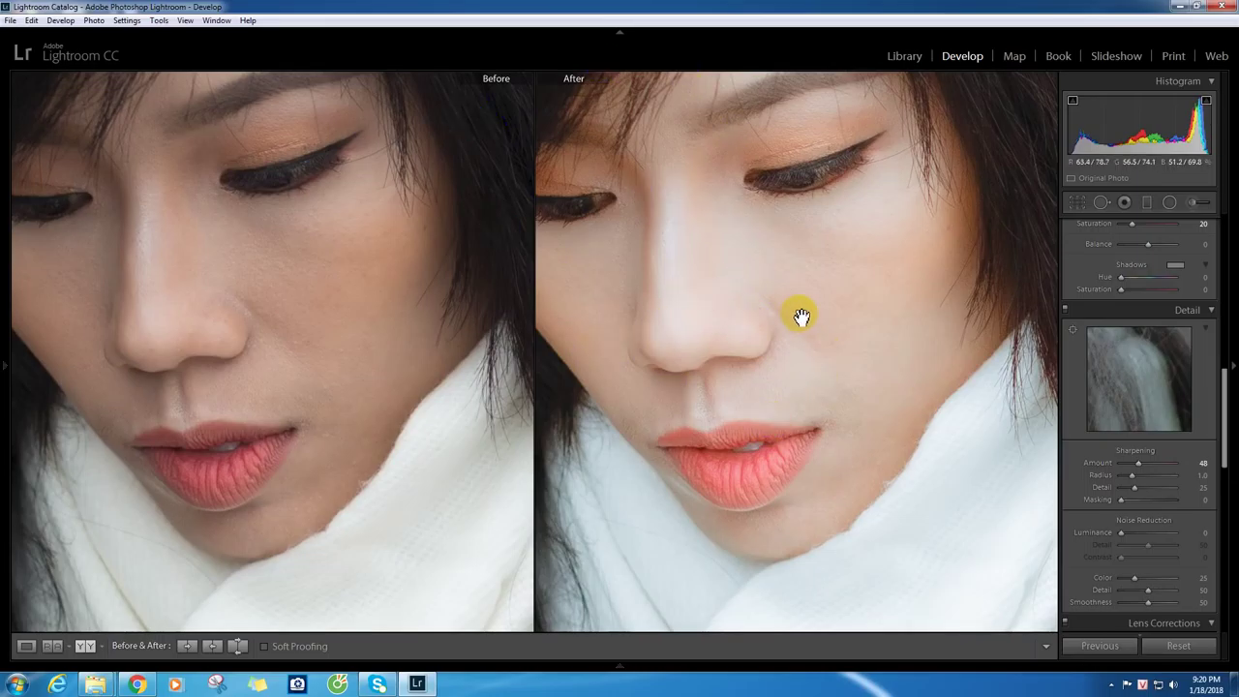
- Set Luminance noise reduction to 10 on the nose close-up, then zoom back to Fit
{"action": "left_click_drag", "start_coordinate": [727, 310], "coordinate": [807, 323]}
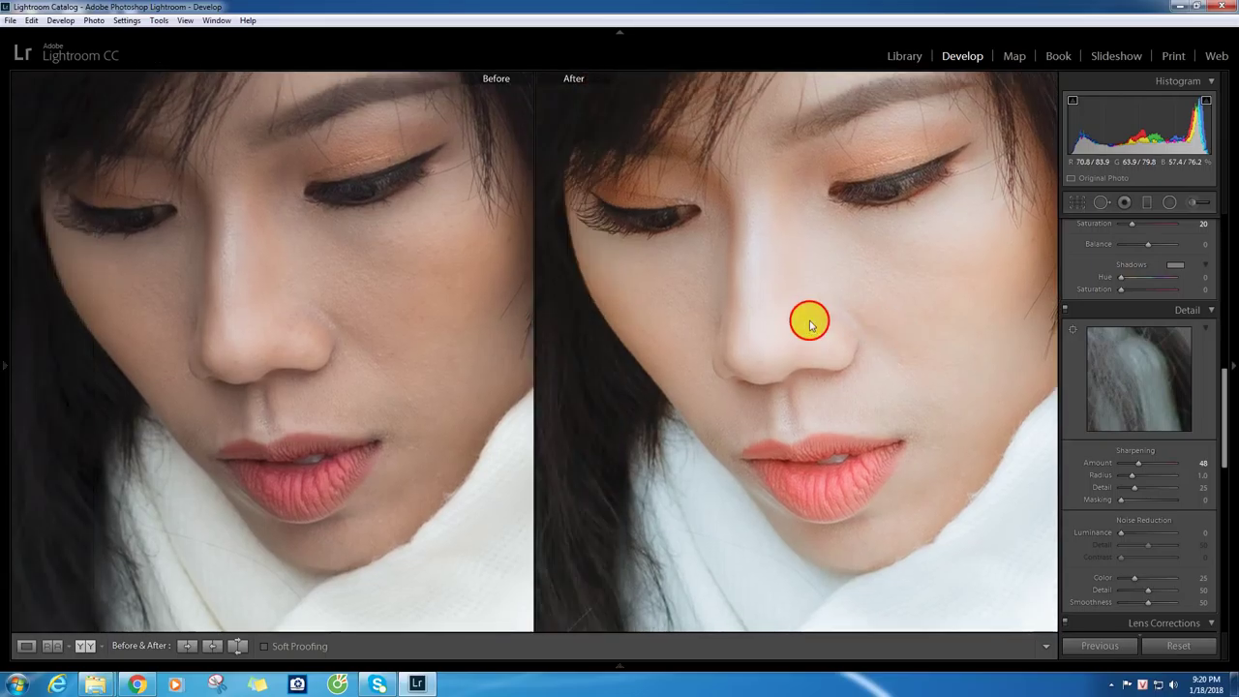
{"action": "left_click", "coordinate": [1203, 533]}
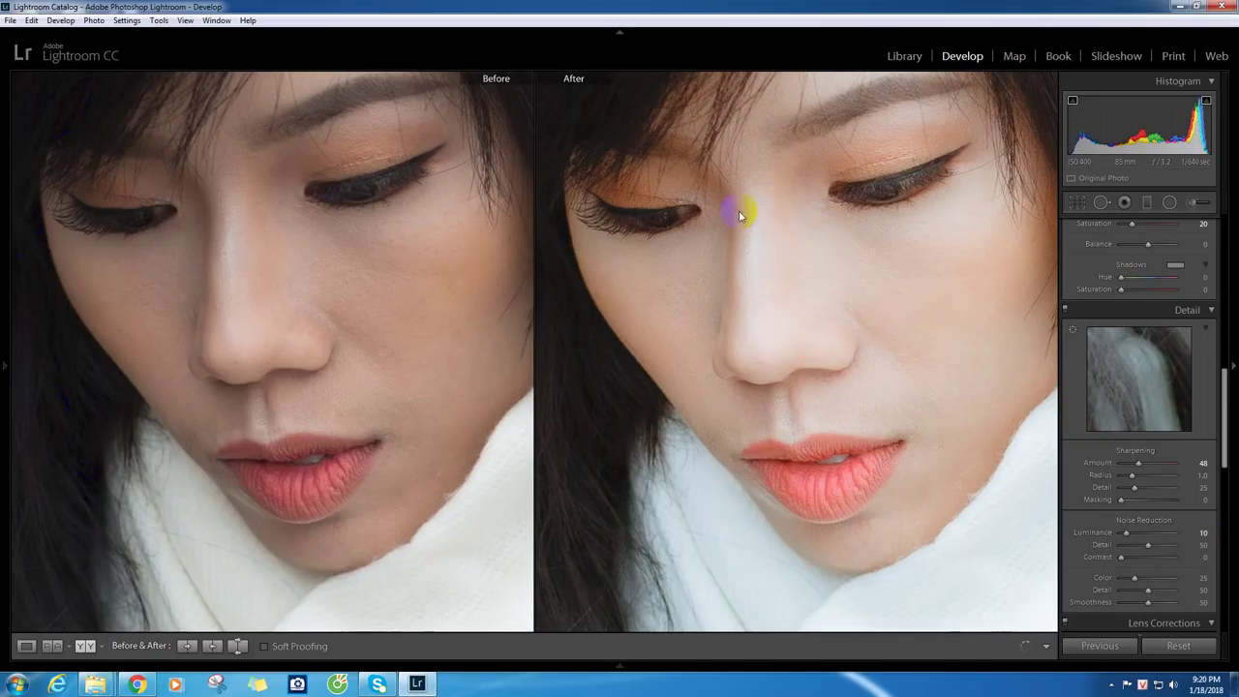
{"action": "left_click", "coordinate": [799, 264]}
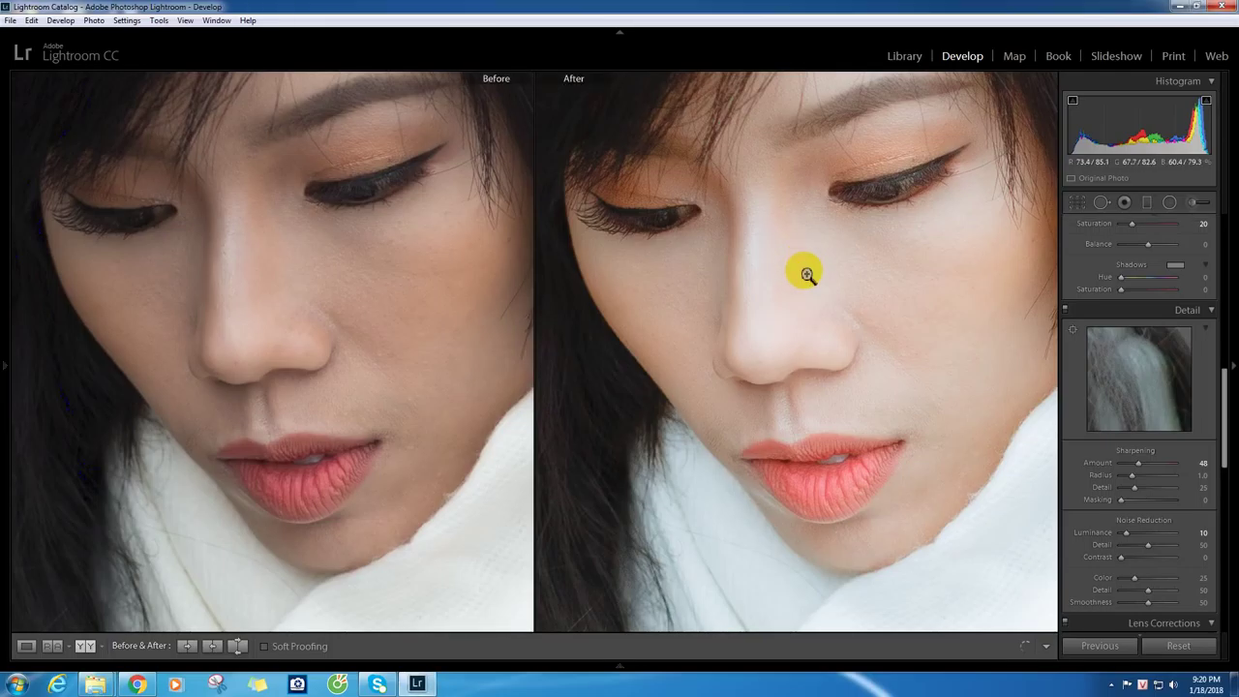
{"action": "left_click", "coordinate": [805, 275]}
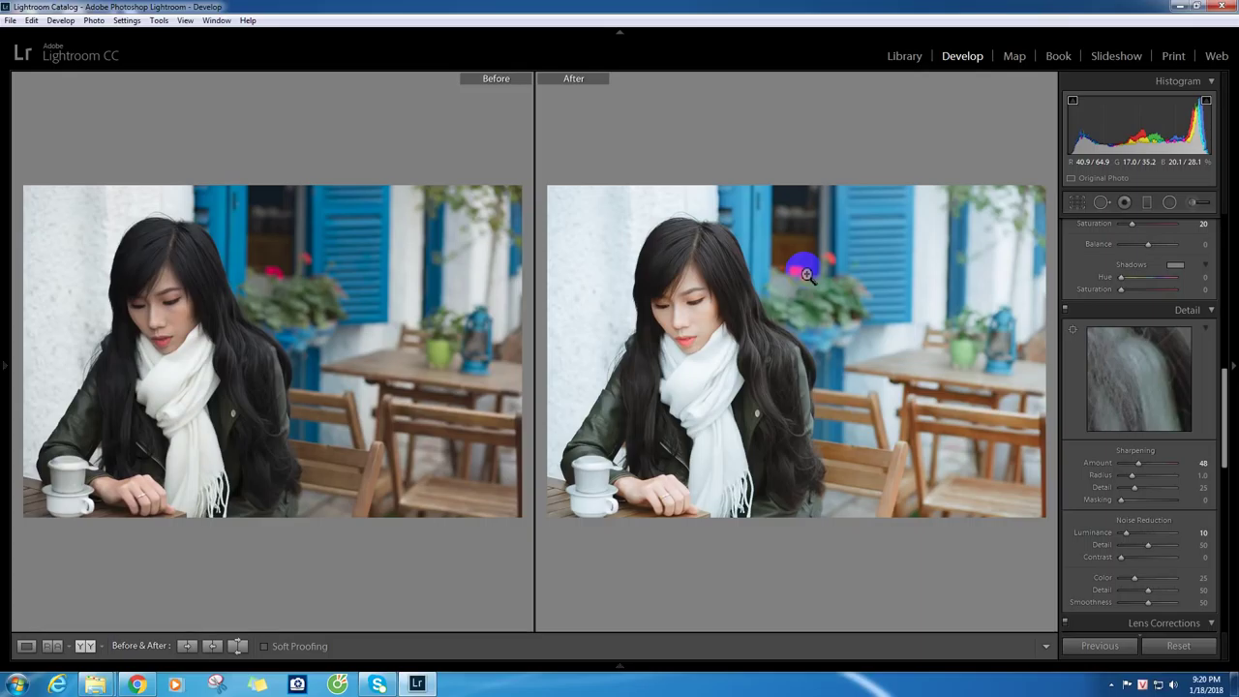
- Scroll back up to the Basic panel and open the left Navigator and presets panel
{"action": "left_click_drag", "start_coordinate": [1226, 382], "coordinate": [1220, 268]}
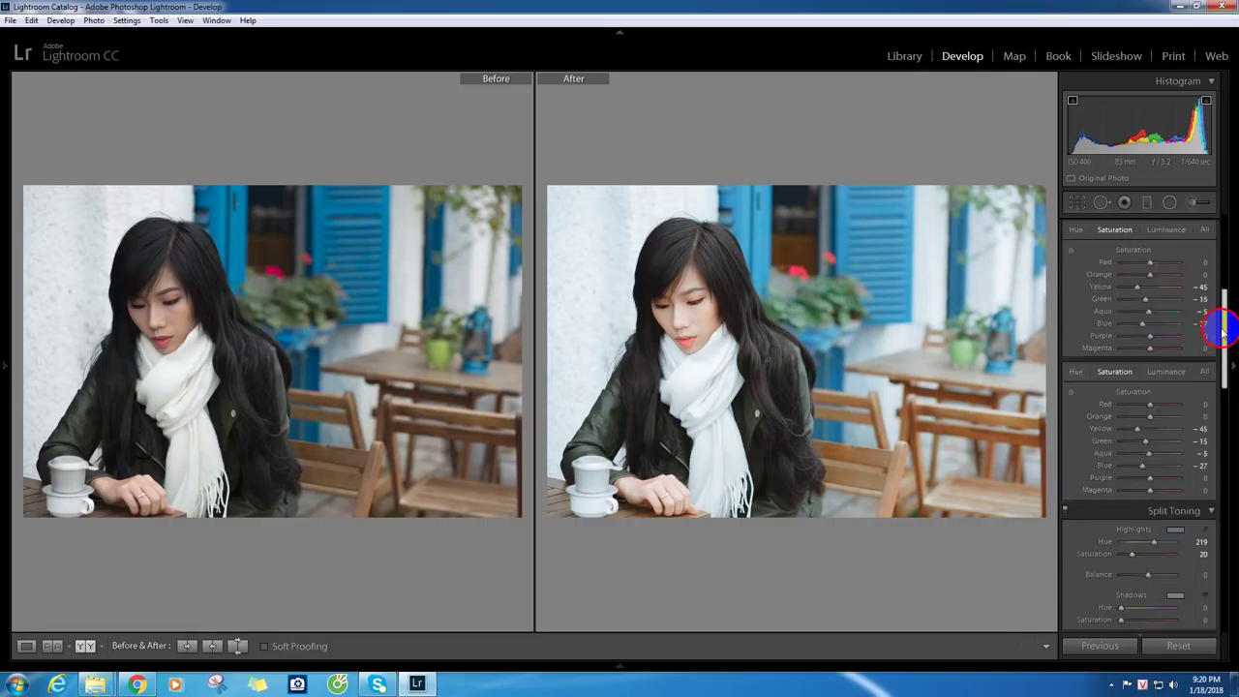
{"action": "left_click_drag", "start_coordinate": [1220, 268], "coordinate": [1218, 238]}
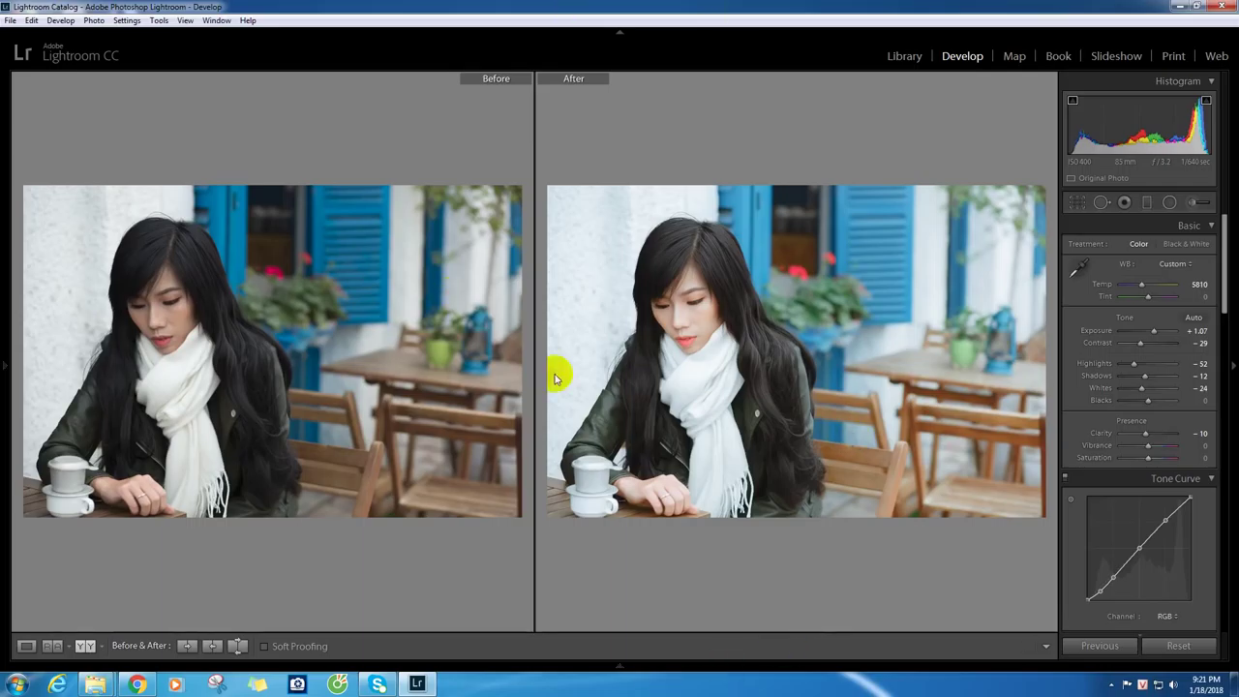
{"action": "left_click", "coordinate": [6, 378]}
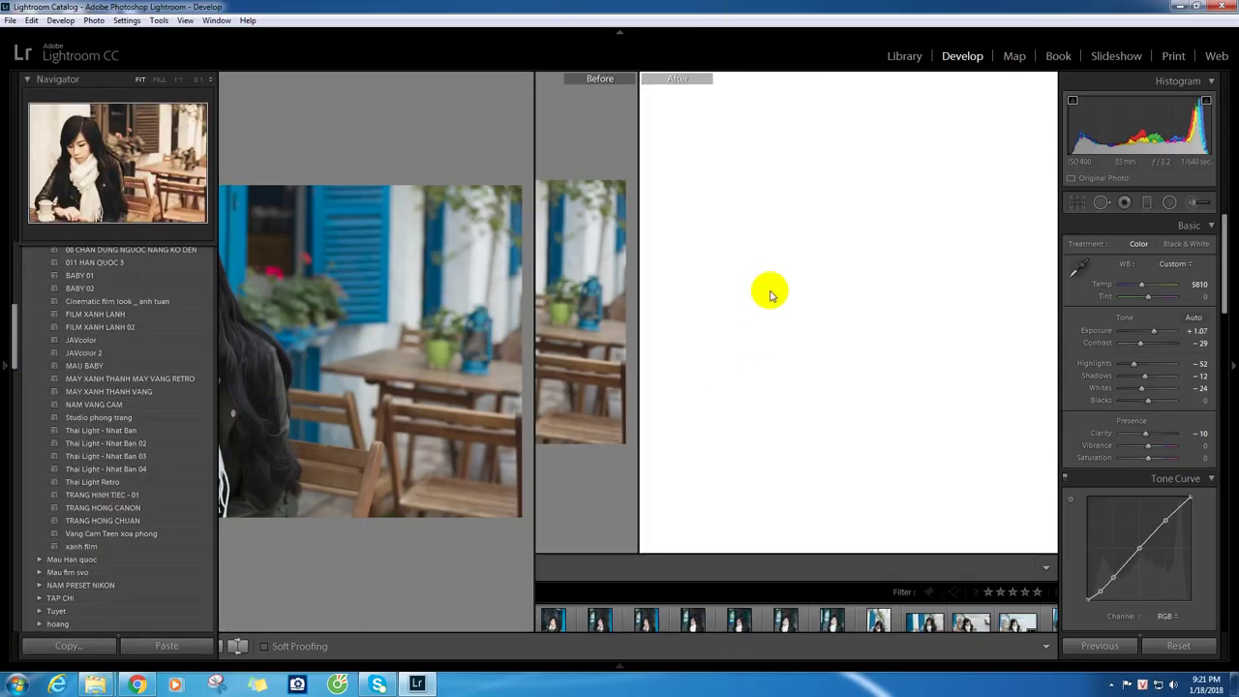
- Copy the cafe portrait's develop settings and paste them onto IMG_9842
{"action": "left_click", "coordinate": [69, 646]}
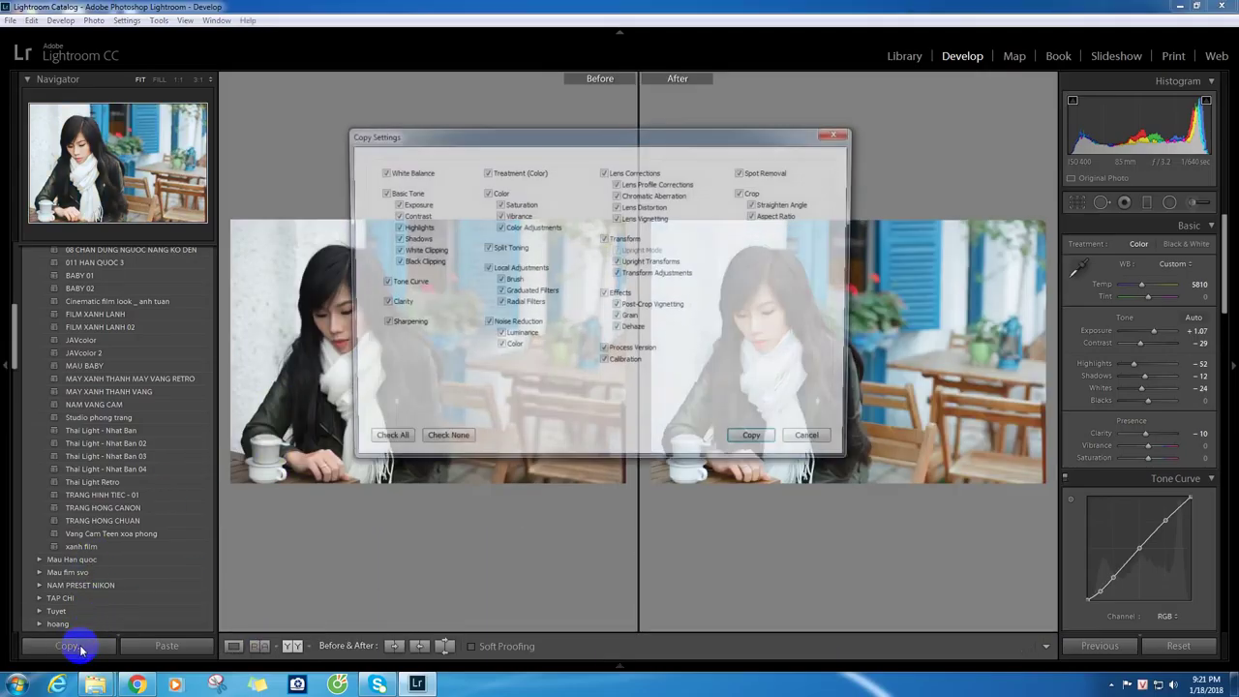
{"action": "left_click", "coordinate": [754, 457]}
{"action": "left_click", "coordinate": [617, 666]}
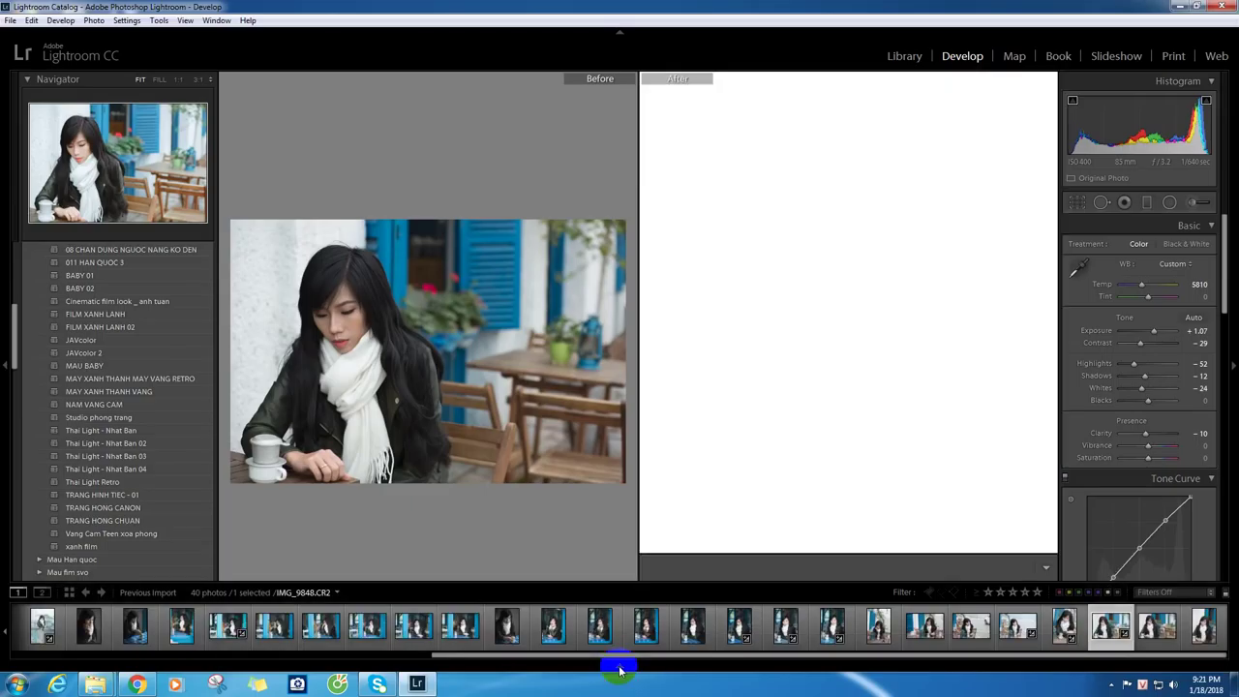
{"action": "left_click", "coordinate": [961, 631]}
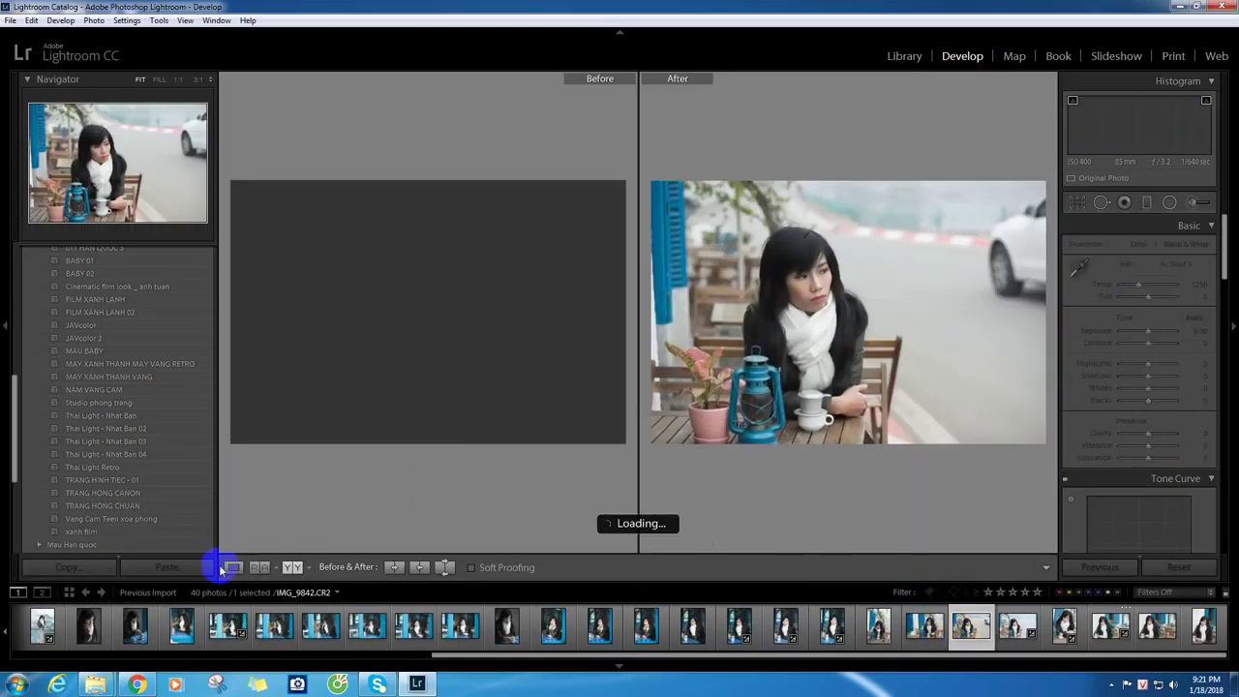
{"action": "left_click", "coordinate": [203, 571]}
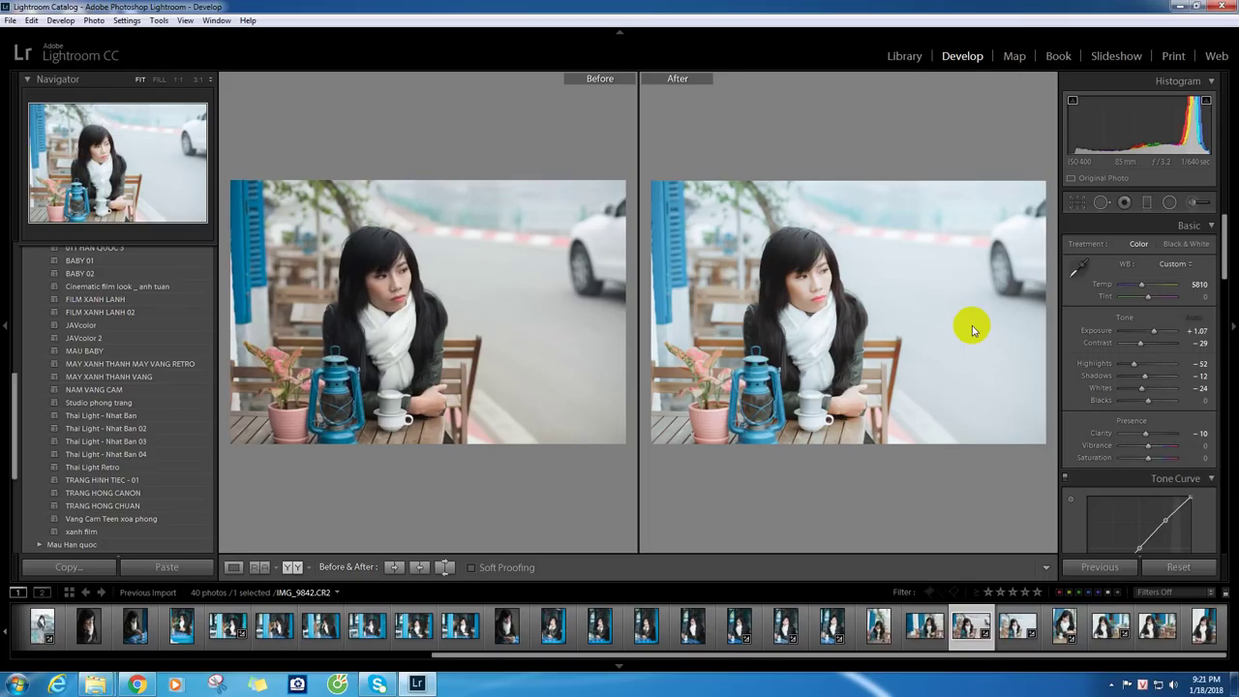
- Paste the same settings onto IMG_9831, then open the unedited IMG_9827
{"action": "left_click", "coordinate": [721, 612]}
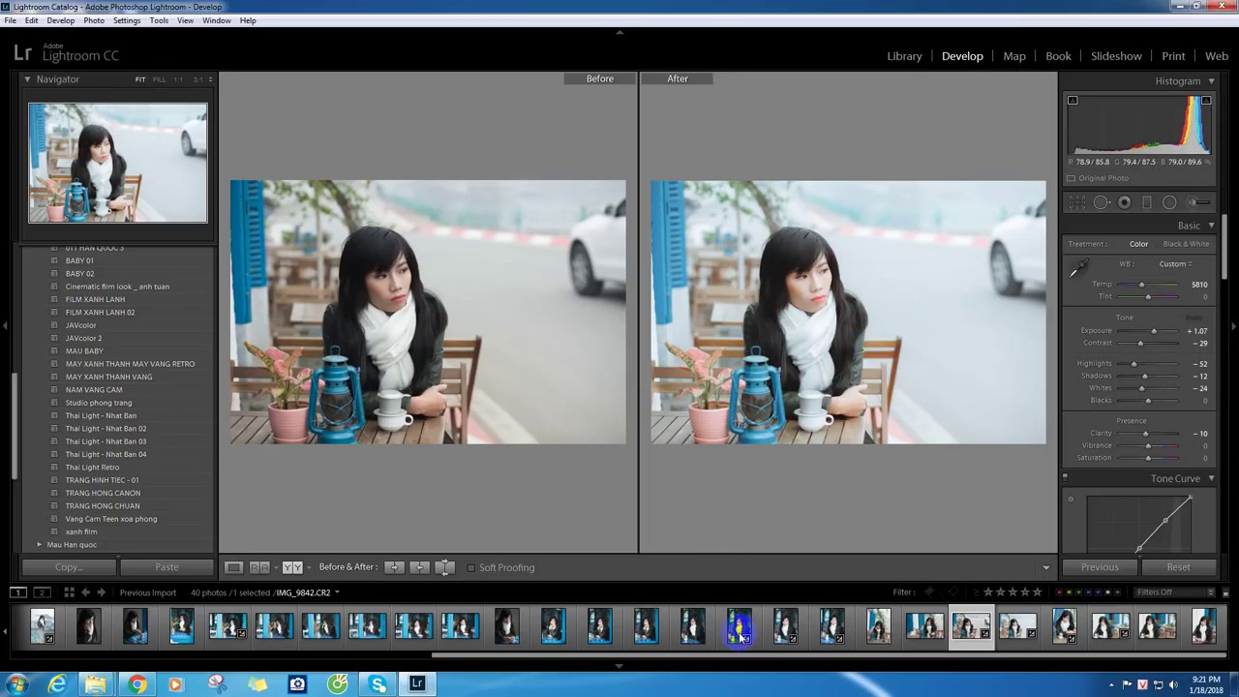
{"action": "left_click", "coordinate": [740, 629]}
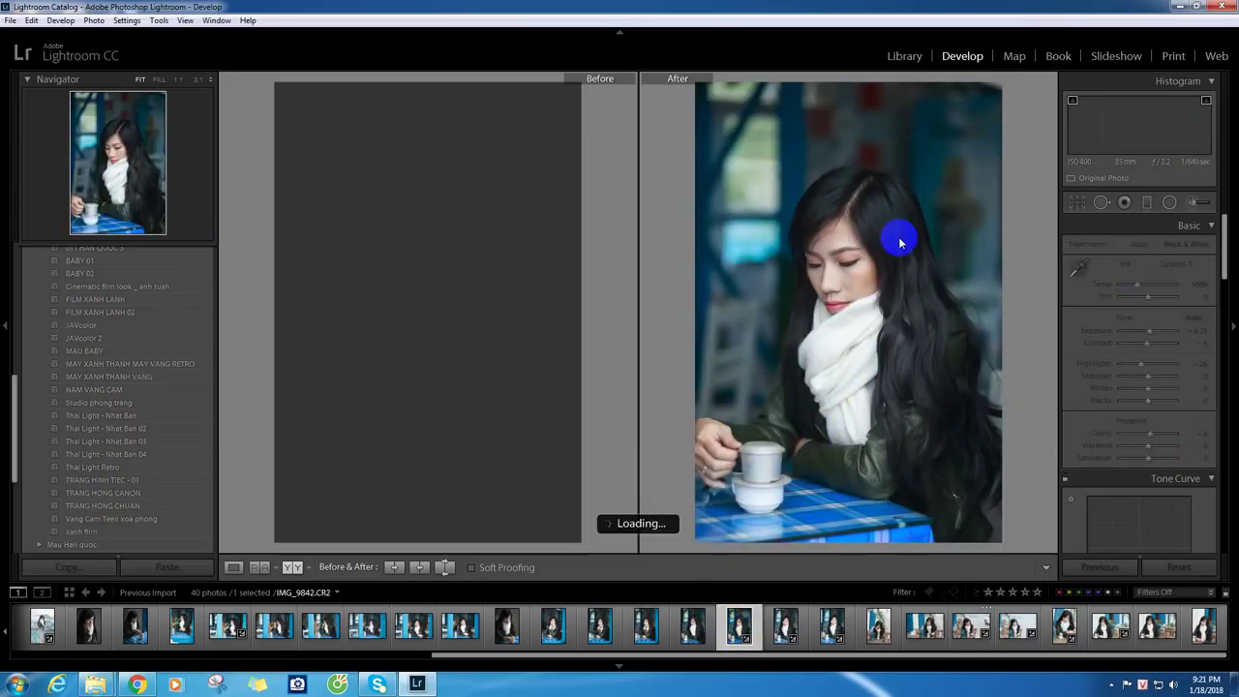
{"action": "left_click", "coordinate": [191, 571]}
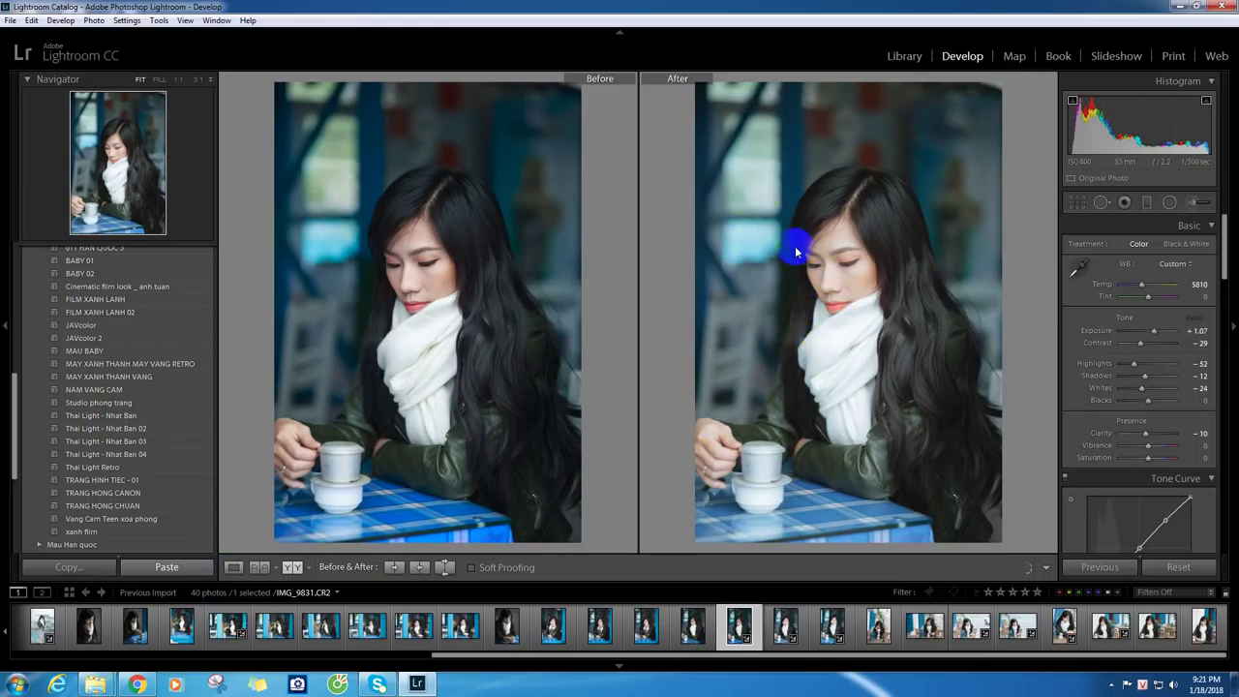
{"action": "left_click", "coordinate": [809, 273]}
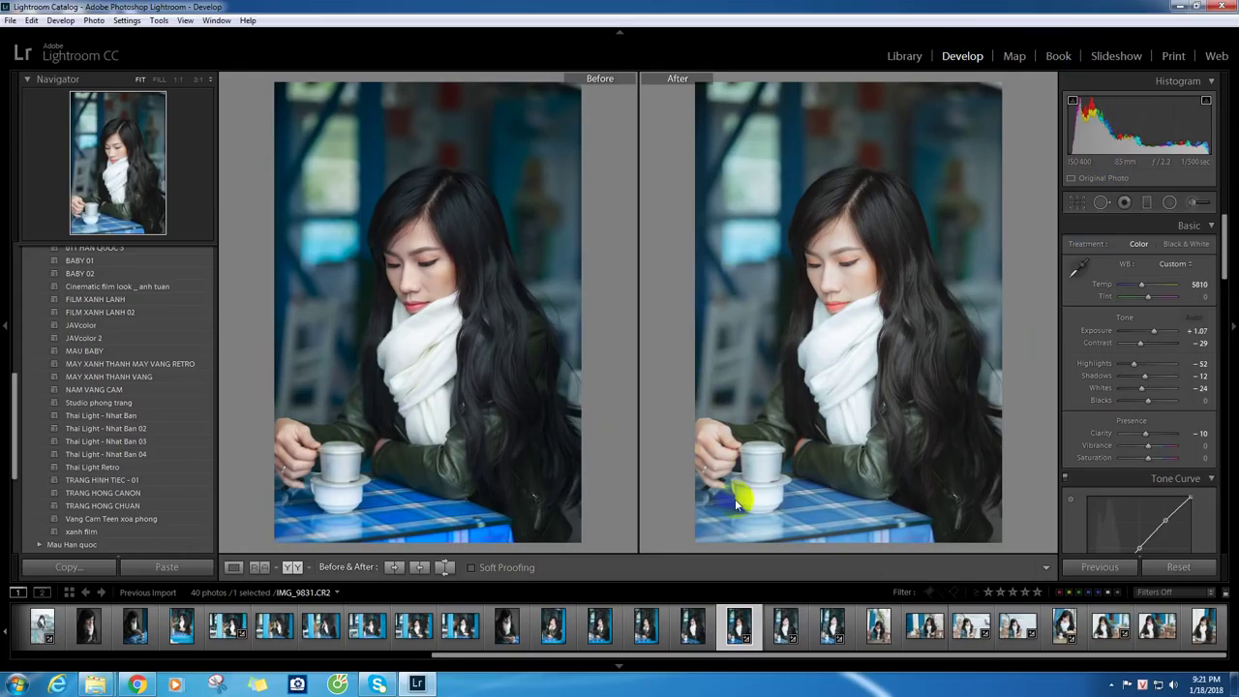
{"action": "left_click", "coordinate": [503, 631]}
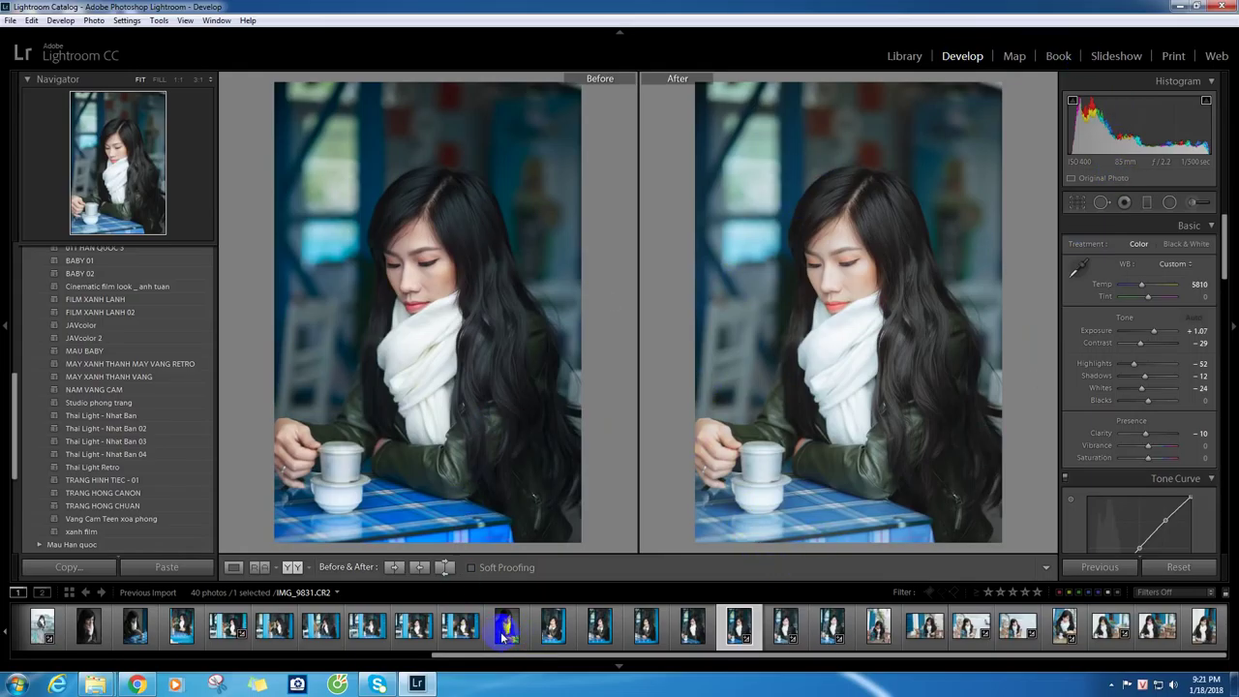
{"action": "left_click", "coordinate": [504, 634]}
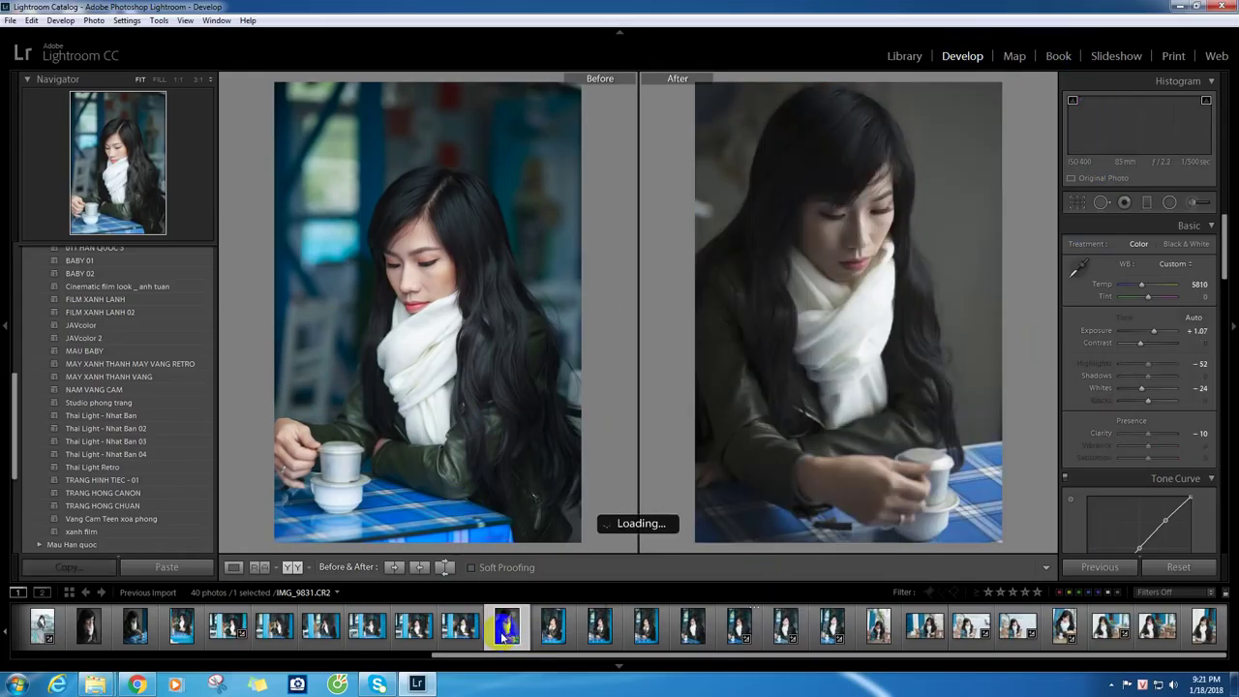
- Paste the copied settings onto IMG_9824, then set Shadows to +12 and Exposure to +1.31
{"action": "left_click", "coordinate": [167, 567]}
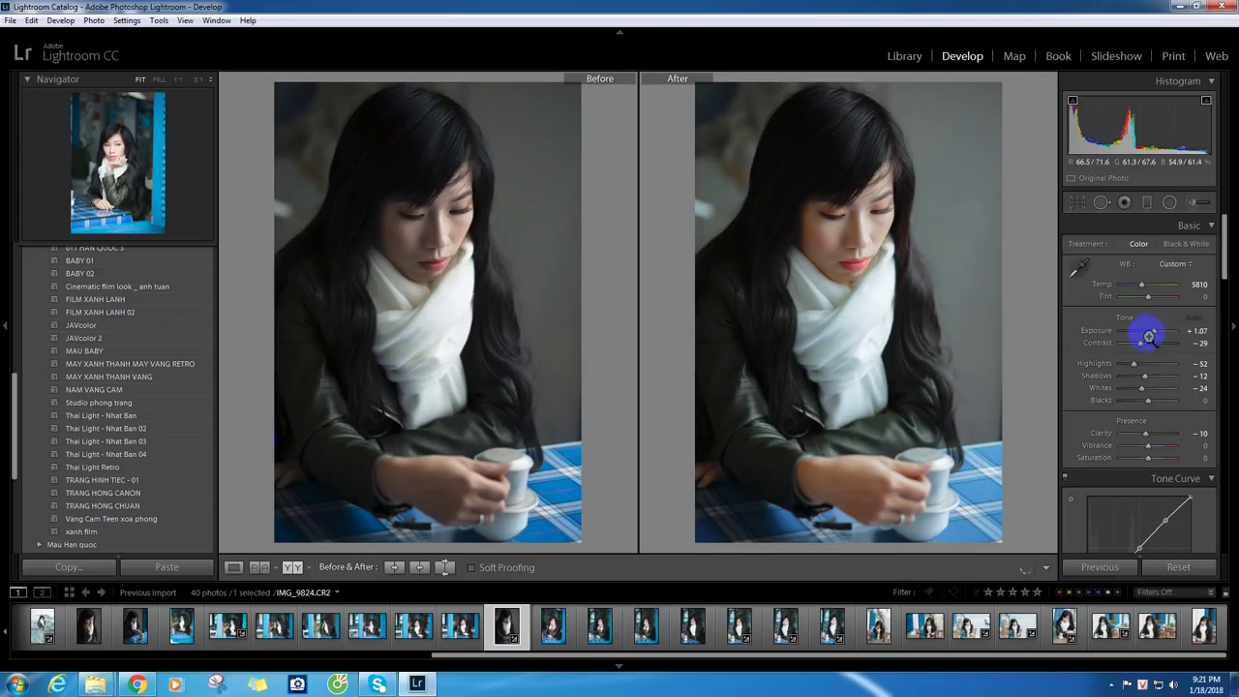
{"action": "left_click", "coordinate": [1145, 378]}
{"action": "left_click_drag", "start_coordinate": [1145, 378], "coordinate": [1150, 380]}
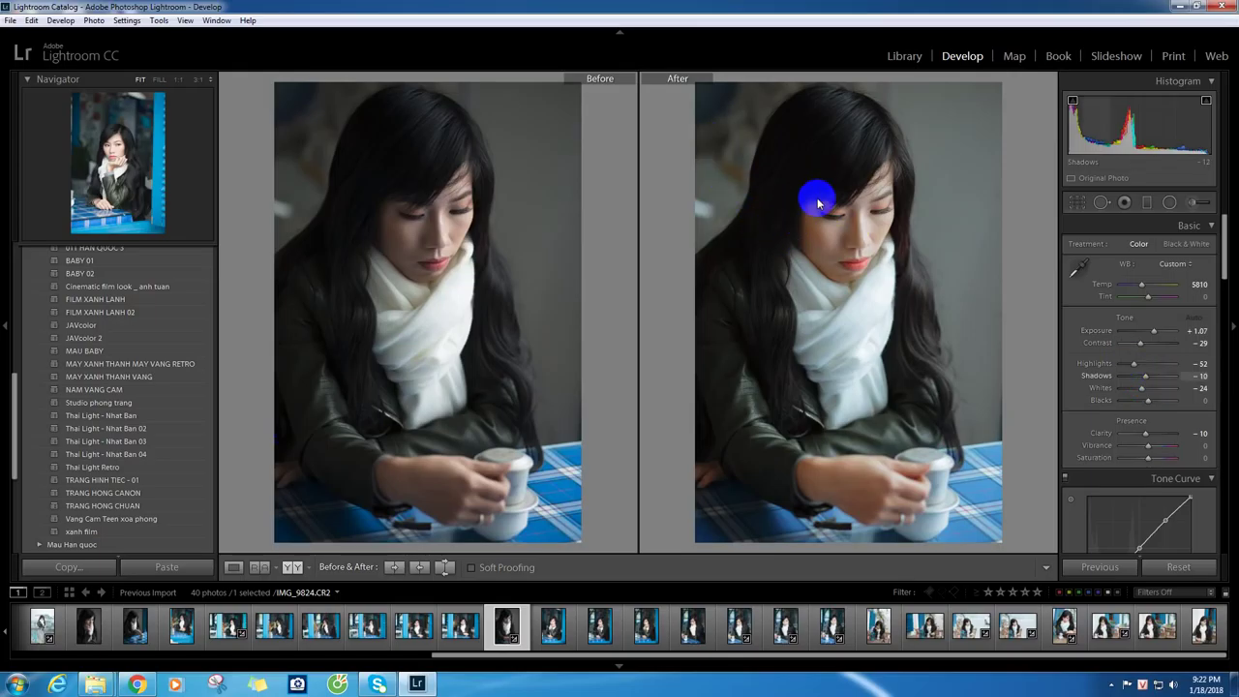
{"action": "double_click", "coordinate": [1151, 380]}
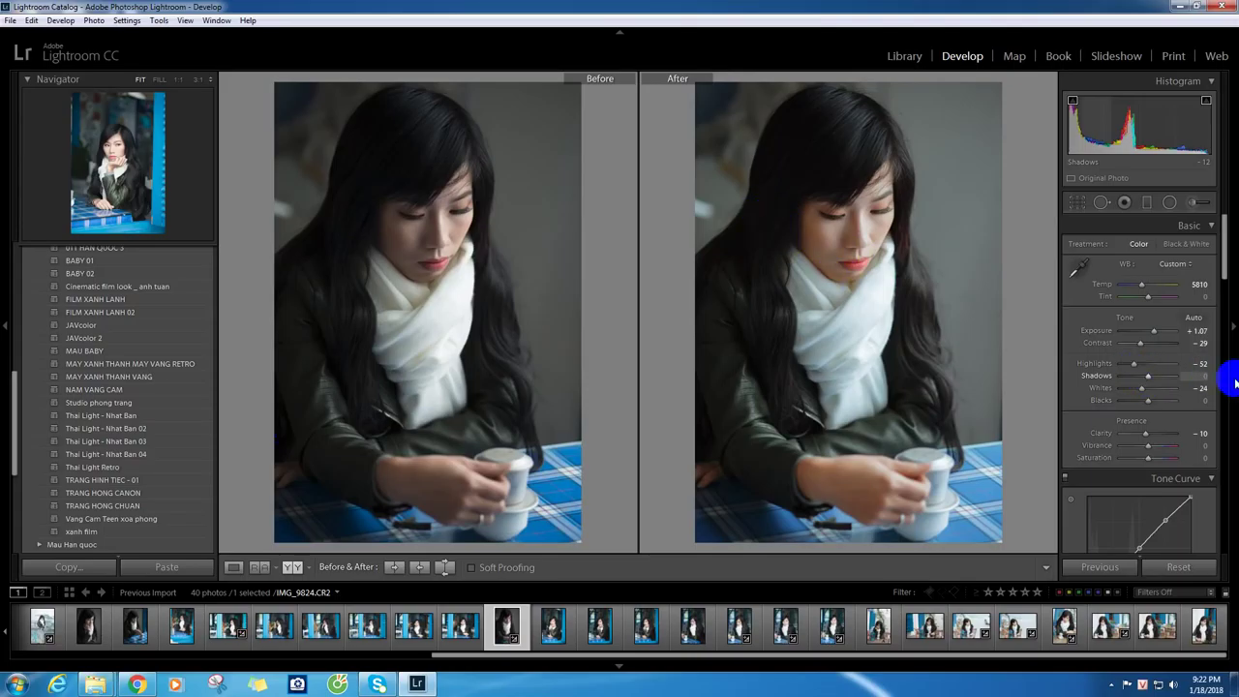
{"action": "left_click_drag", "start_coordinate": [1148, 382], "coordinate": [1151, 382]}
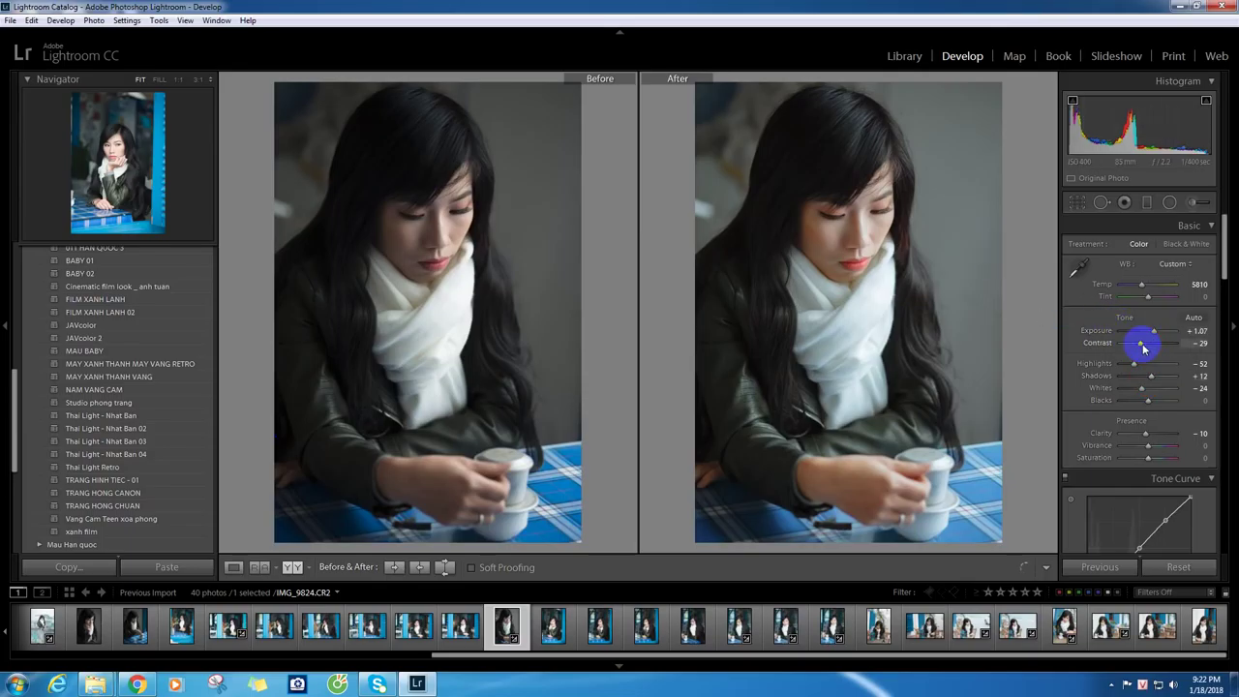
{"action": "left_click_drag", "start_coordinate": [1154, 332], "coordinate": [1157, 334]}
{"action": "double_click", "coordinate": [1158, 334]}
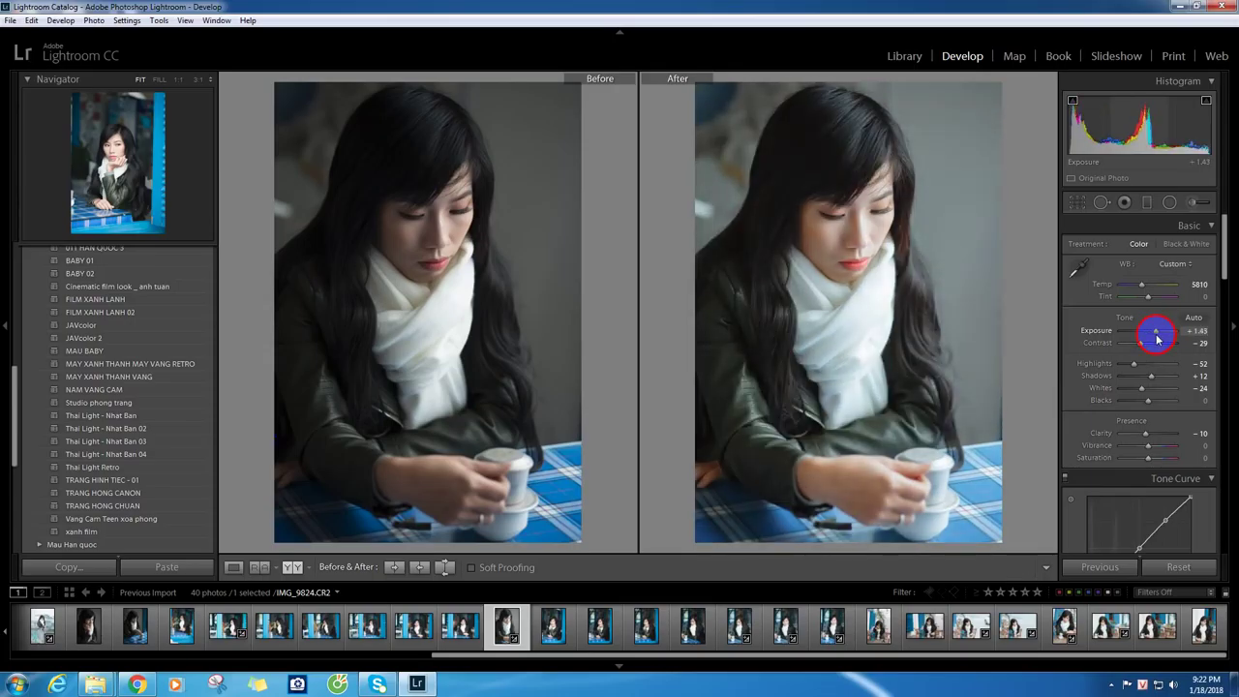
{"action": "left_click", "coordinate": [1156, 334]}
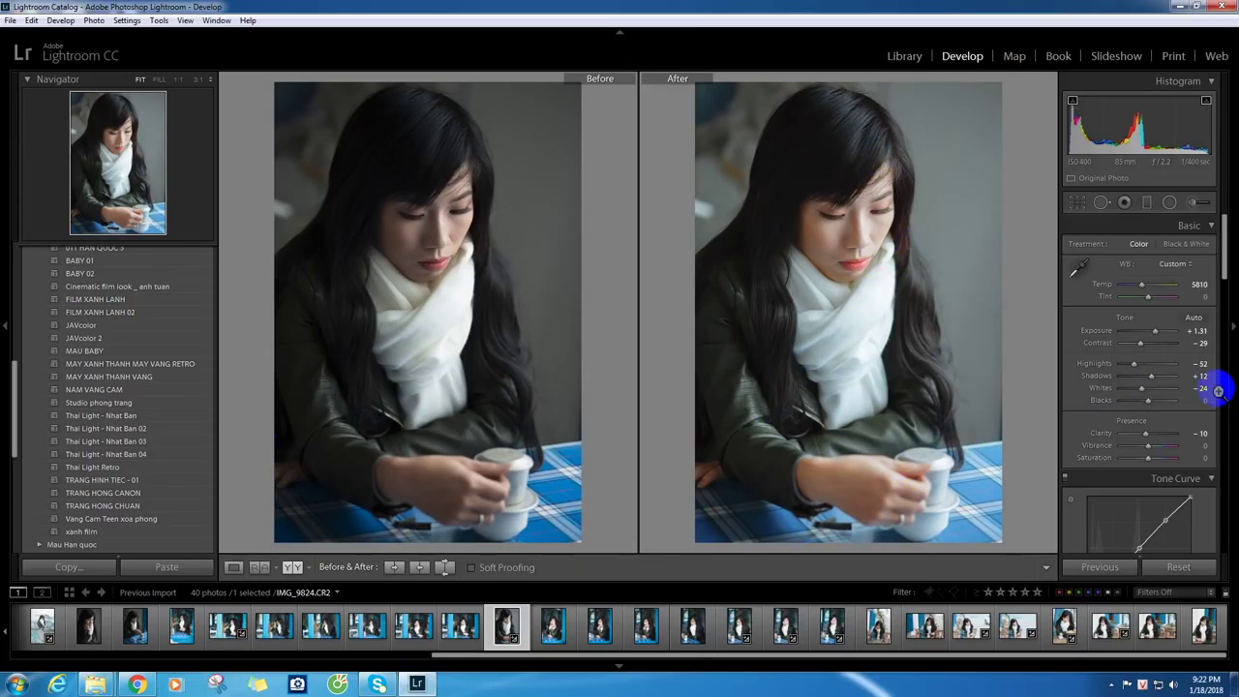
- Collapse the right adjustment panel to enlarge IMG_9824's before-and-after comparison
{"action": "mouse_move", "coordinate": [1230, 232]}
{"action": "left_mouse_down"}
{"action": "mouse_move", "coordinate": [1225, 418]}
{"action": "mouse_move", "coordinate": [1227, 236]}
{"action": "left_mouse_up"}
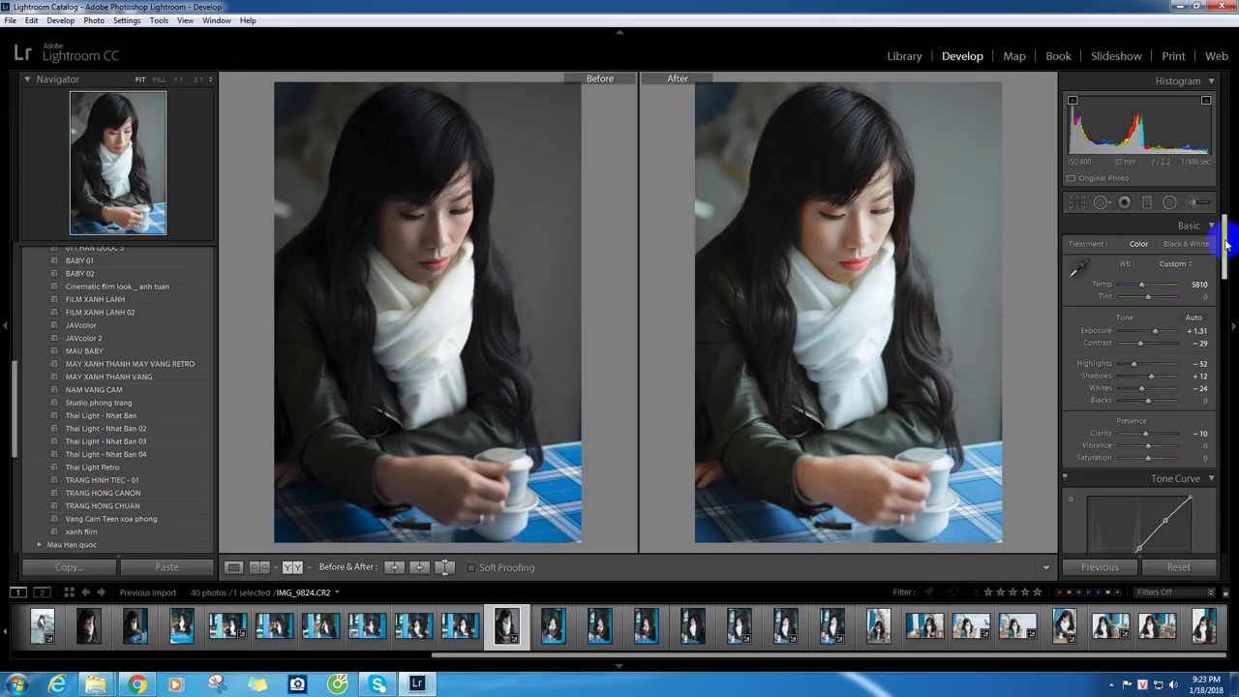
{"action": "left_click", "coordinate": [1234, 325]}
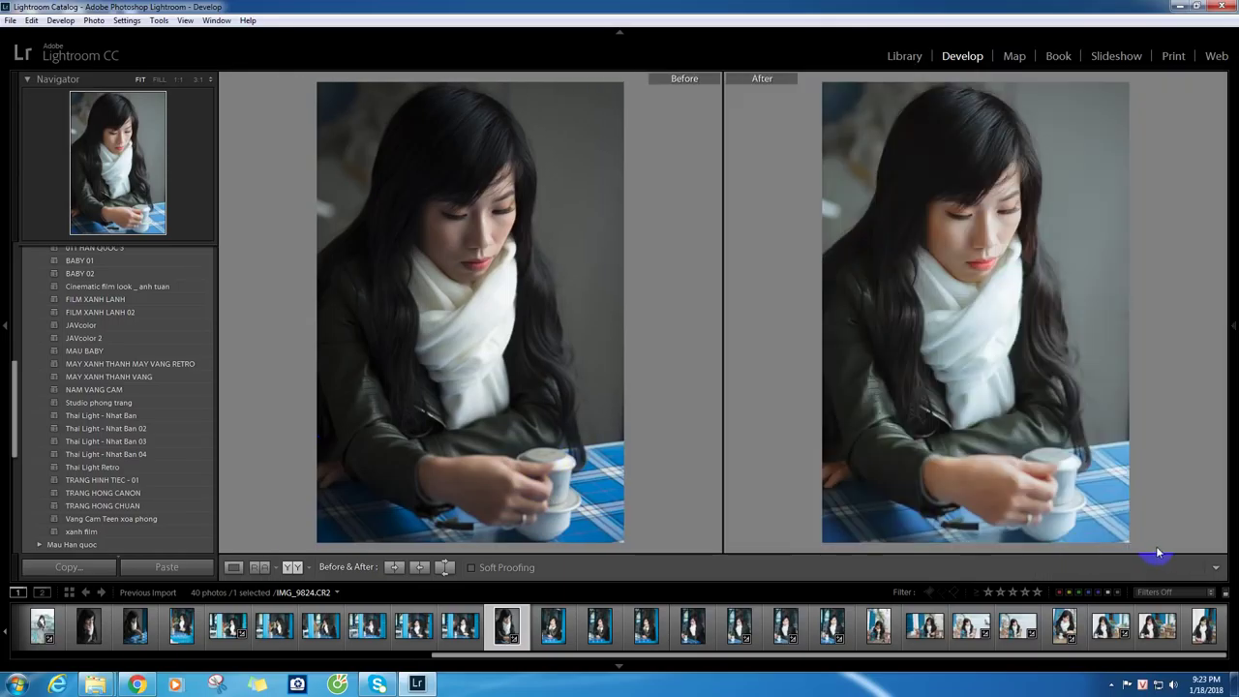